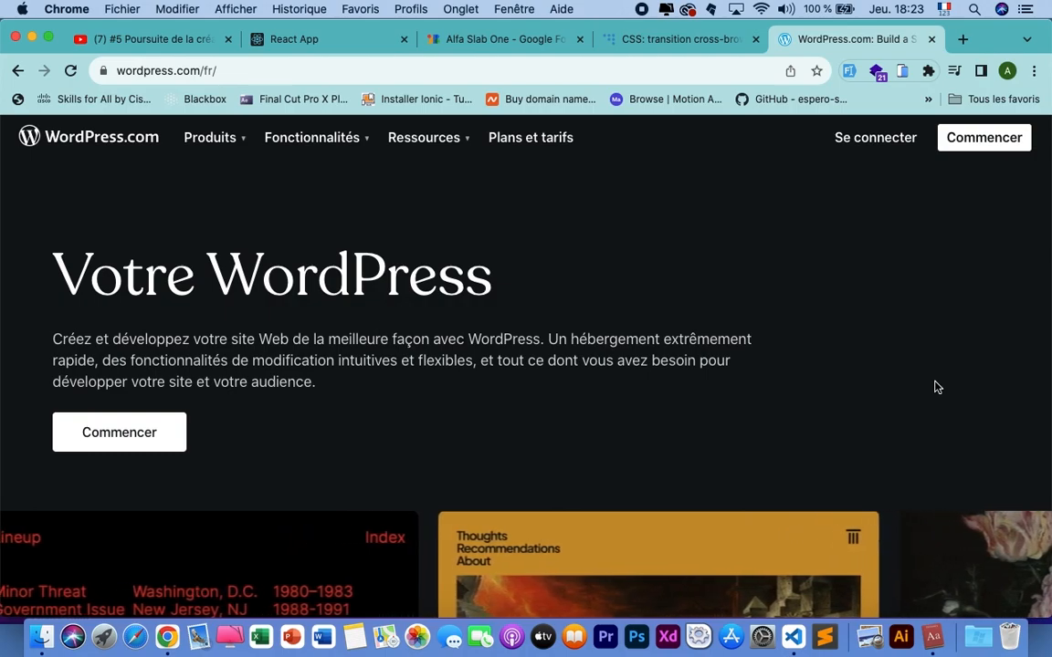
Close all the other browser tabs so that only the WordPress.com page stays open
{"action": "left_click", "coordinate": [404, 40]}
{"action": "left_click", "coordinate": [230, 43]}
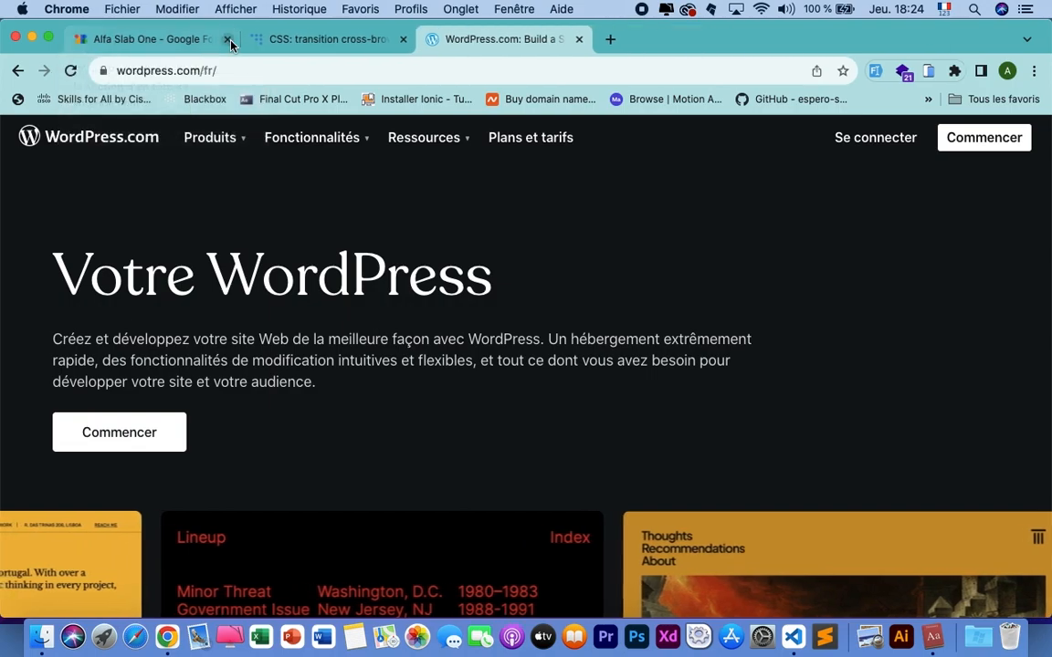
{"action": "left_click", "coordinate": [230, 42]}
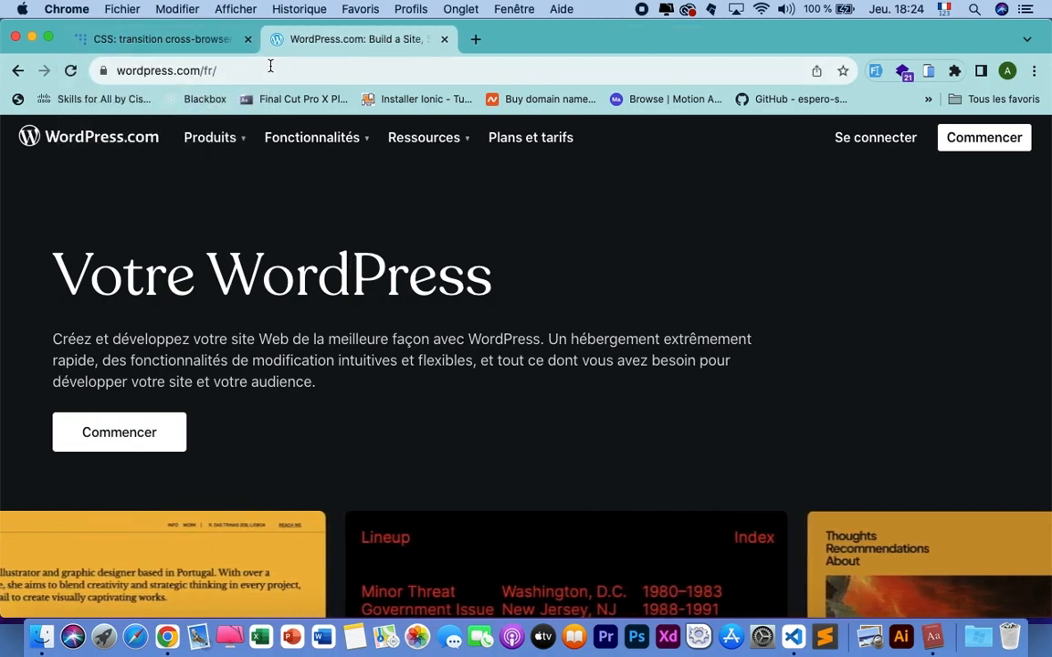
{"action": "left_click", "coordinate": [247, 39]}
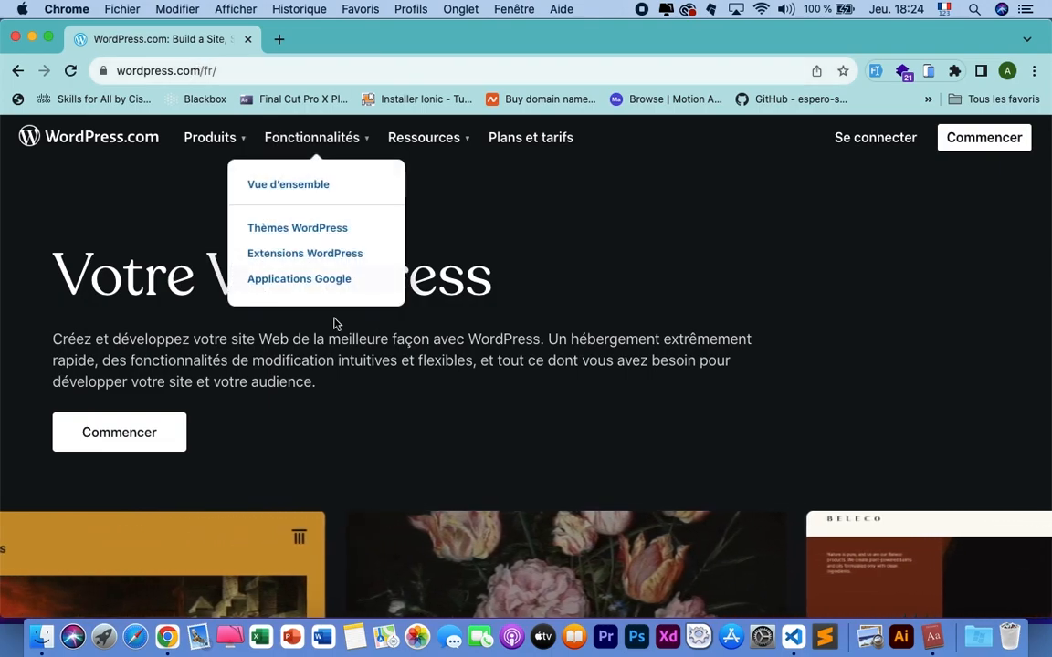
Start creating a new site from the WordPress.com home page
{"action": "scroll", "coordinate": [544, 472], "scroll_direction": "down", "scroll_amount": 1}
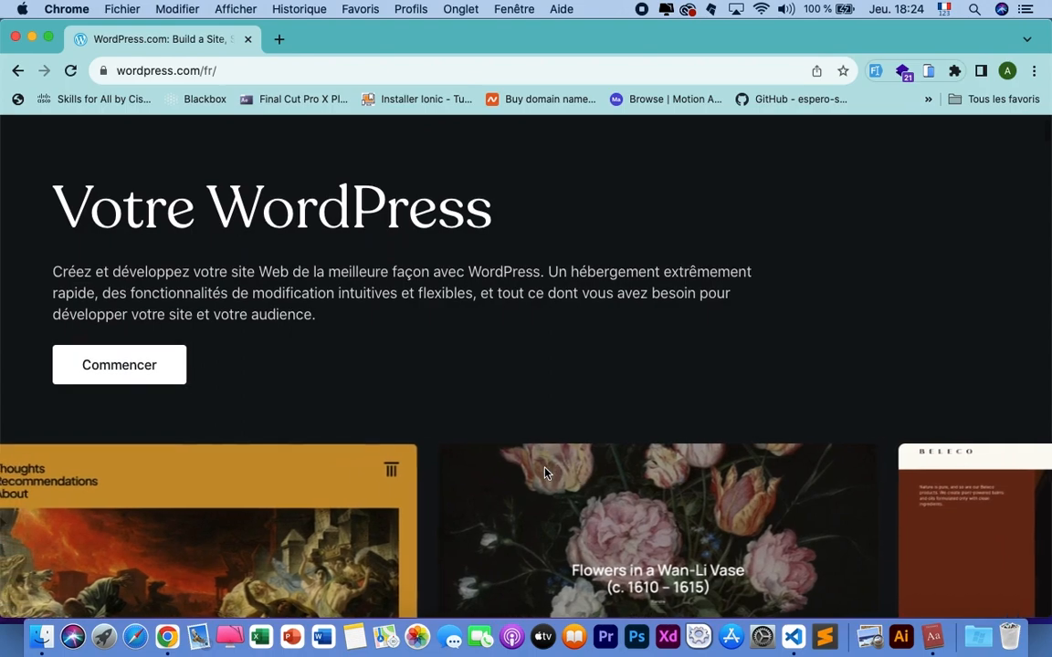
{"action": "scroll", "coordinate": [544, 473], "scroll_direction": "up", "scroll_amount": 1}
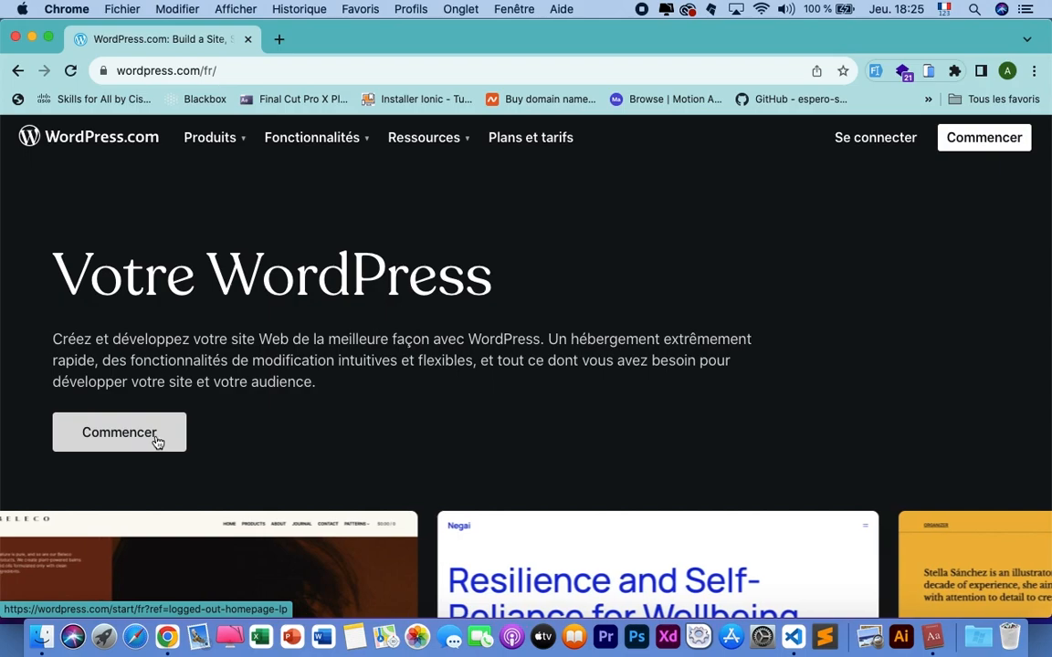
{"action": "left_click", "coordinate": [119, 432]}
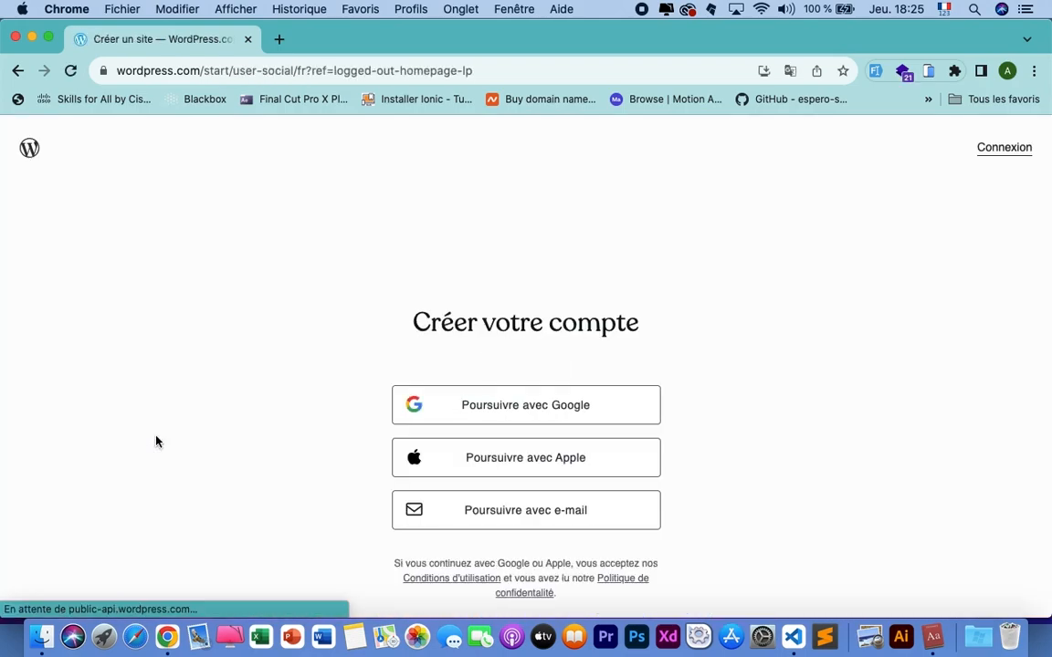
Create the WordPress.com account by continuing with Google and choosing the Google account for the site
{"action": "scroll", "coordinate": [156, 442], "scroll_direction": "down", "scroll_amount": 2}
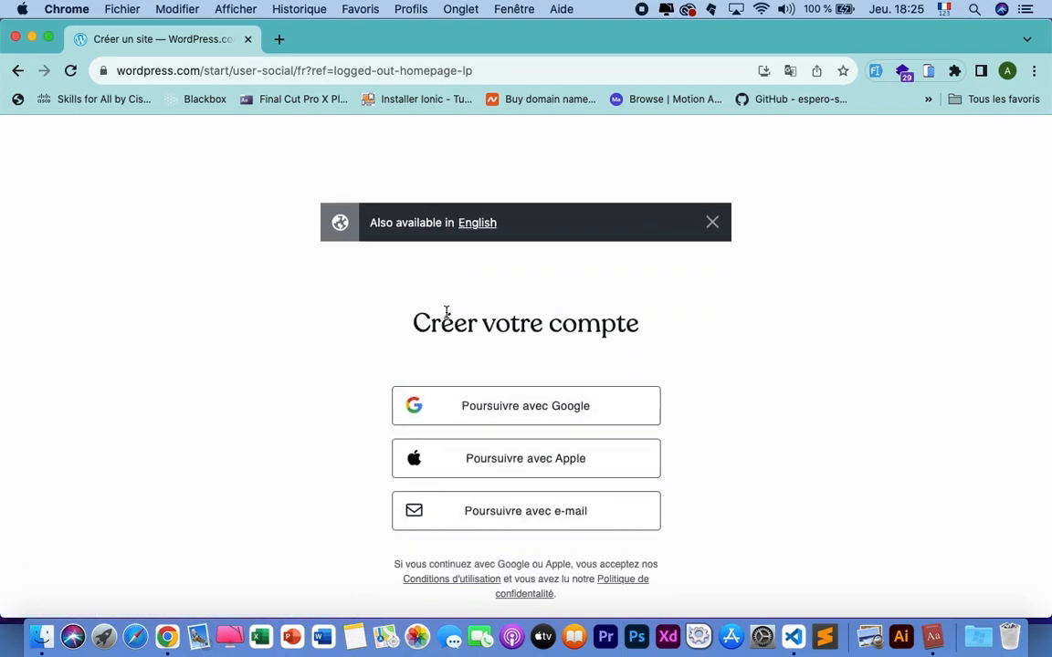
{"action": "scroll", "coordinate": [444, 310], "scroll_direction": "up", "scroll_amount": 1}
{"action": "scroll", "coordinate": [445, 312], "scroll_direction": "down", "scroll_amount": 1}
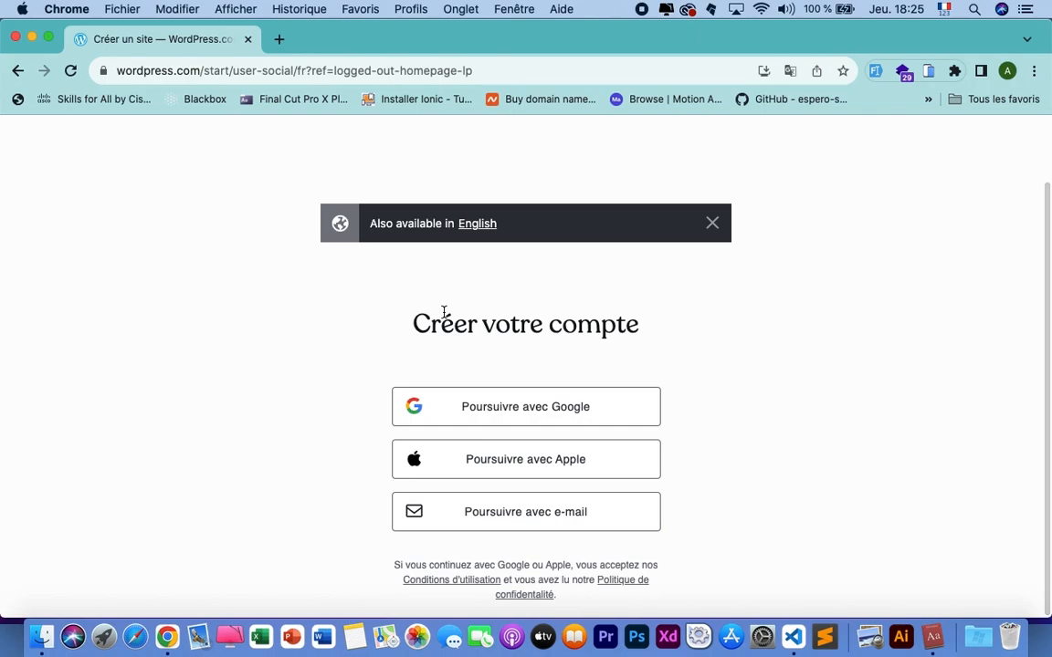
{"action": "left_click", "coordinate": [510, 419]}
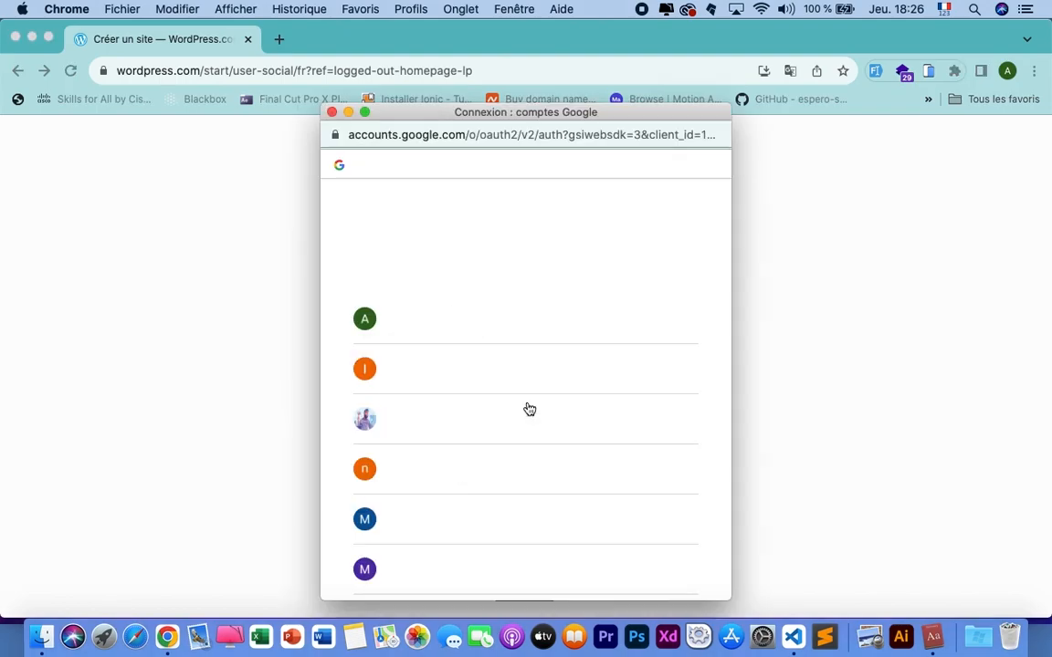
{"action": "scroll", "coordinate": [505, 443], "scroll_direction": "down", "scroll_amount": 5}
{"action": "scroll", "coordinate": [505, 446], "scroll_direction": "up", "scroll_amount": 1}
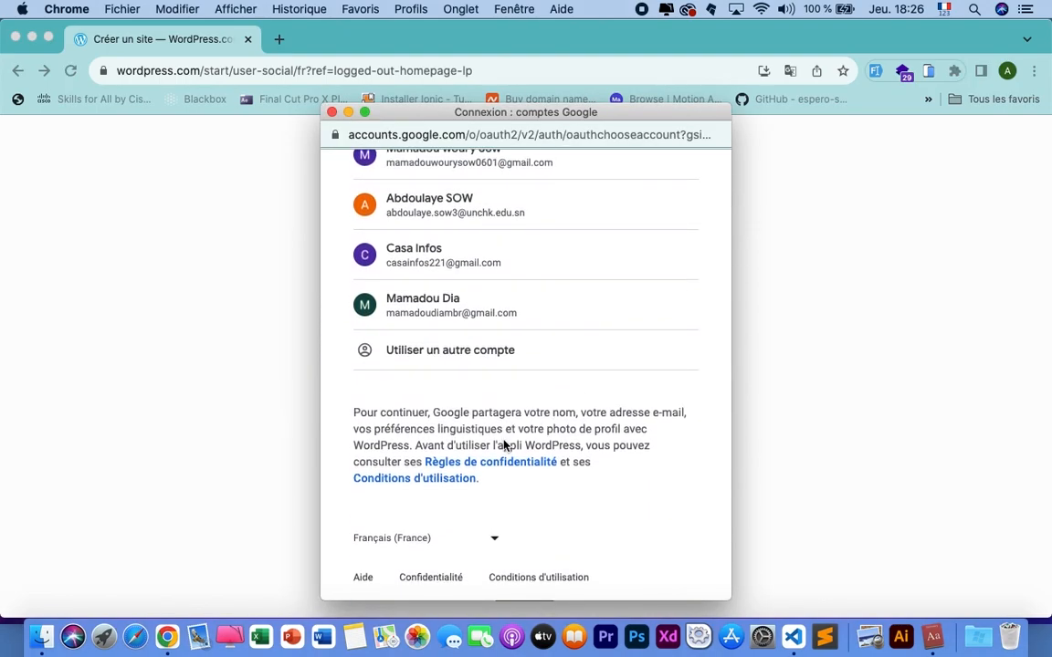
{"action": "scroll", "coordinate": [506, 446], "scroll_direction": "up", "scroll_amount": 1}
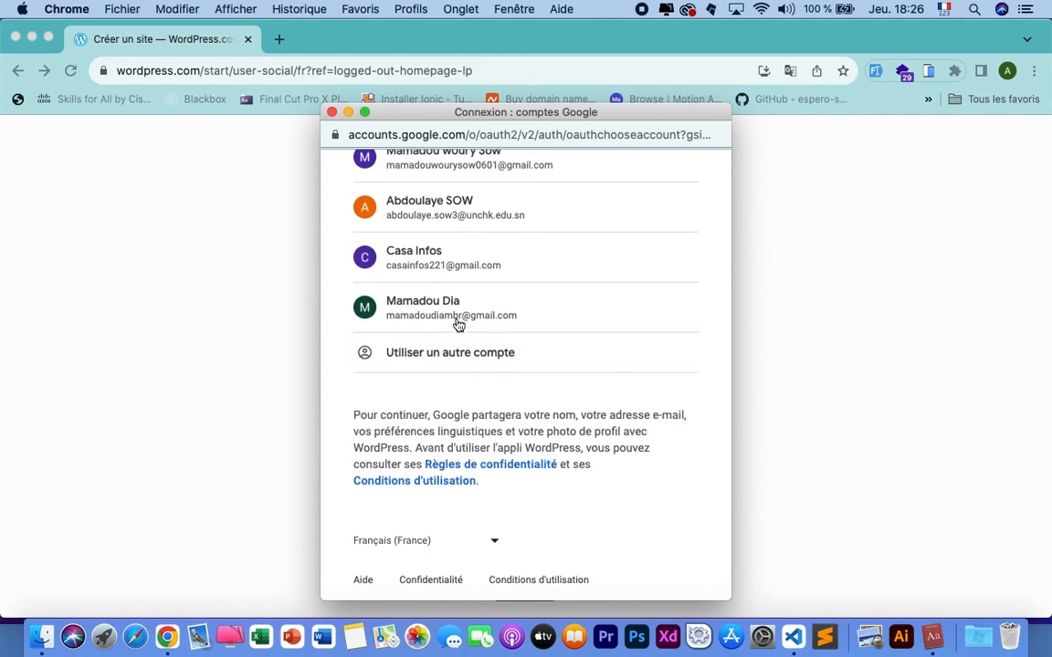
{"action": "left_click", "coordinate": [433, 268]}
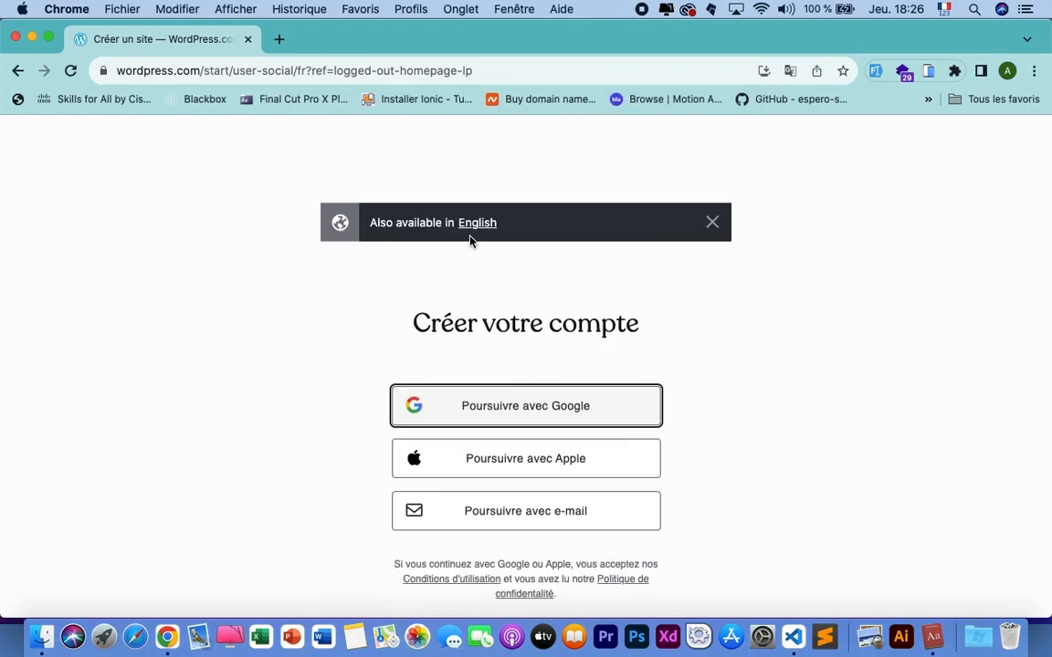
{"action": "left_click", "coordinate": [494, 411]}
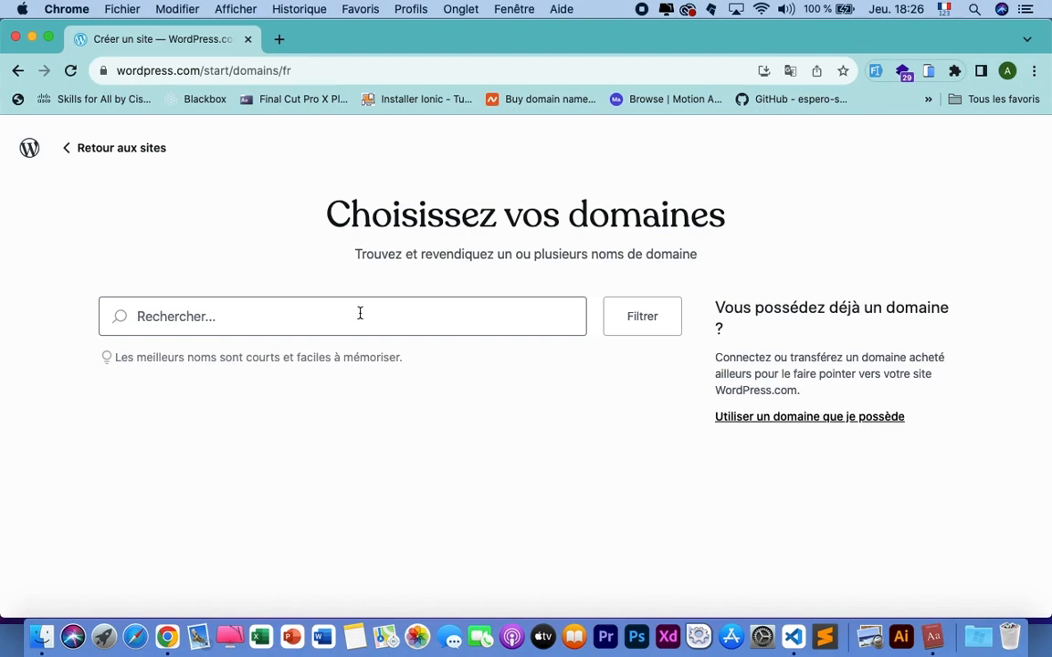
Search for the domain name "jeunedev" and review the suggested domains and their prices
{"action": "type", "text": "jeunede"}
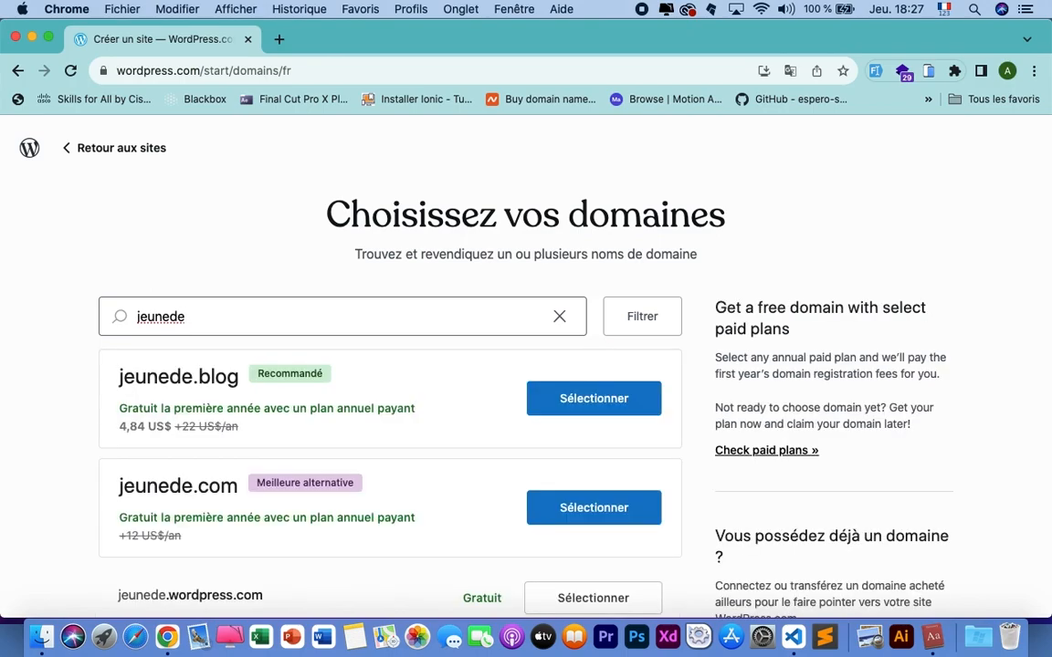
{"action": "type", "text": "v"}
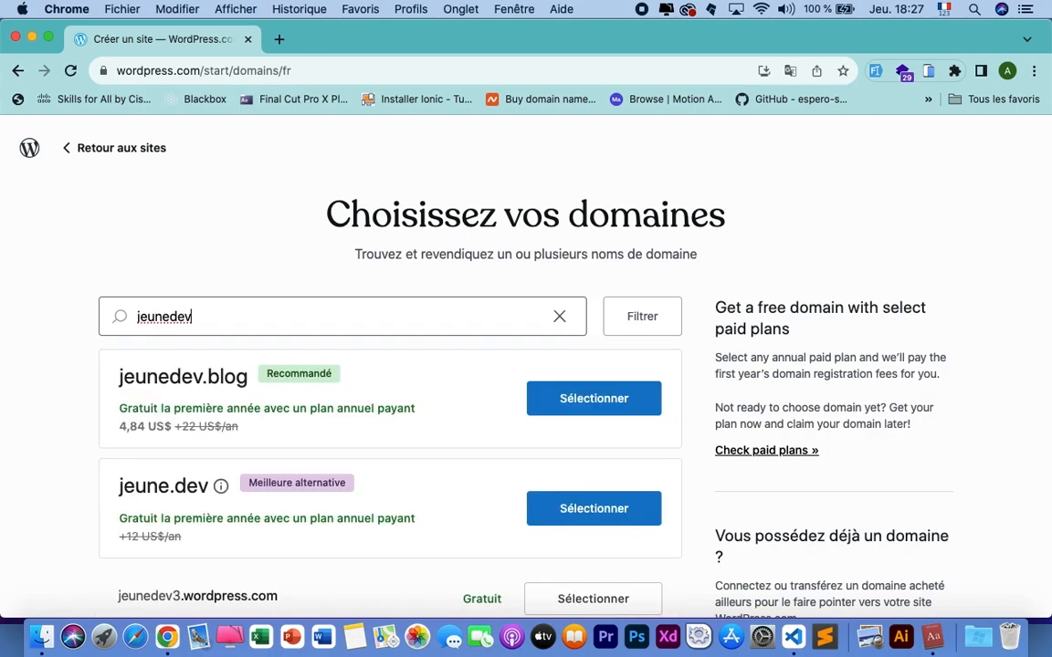
{"action": "scroll", "coordinate": [398, 480], "scroll_direction": "down", "scroll_amount": 1}
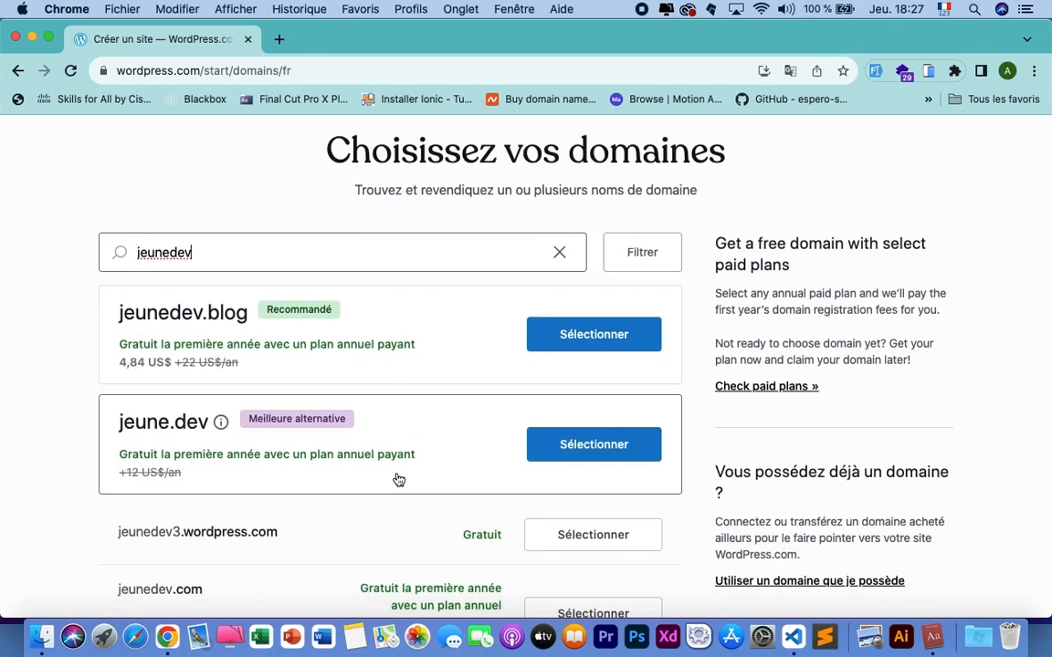
{"action": "scroll", "coordinate": [397, 480], "scroll_direction": "down", "scroll_amount": 3}
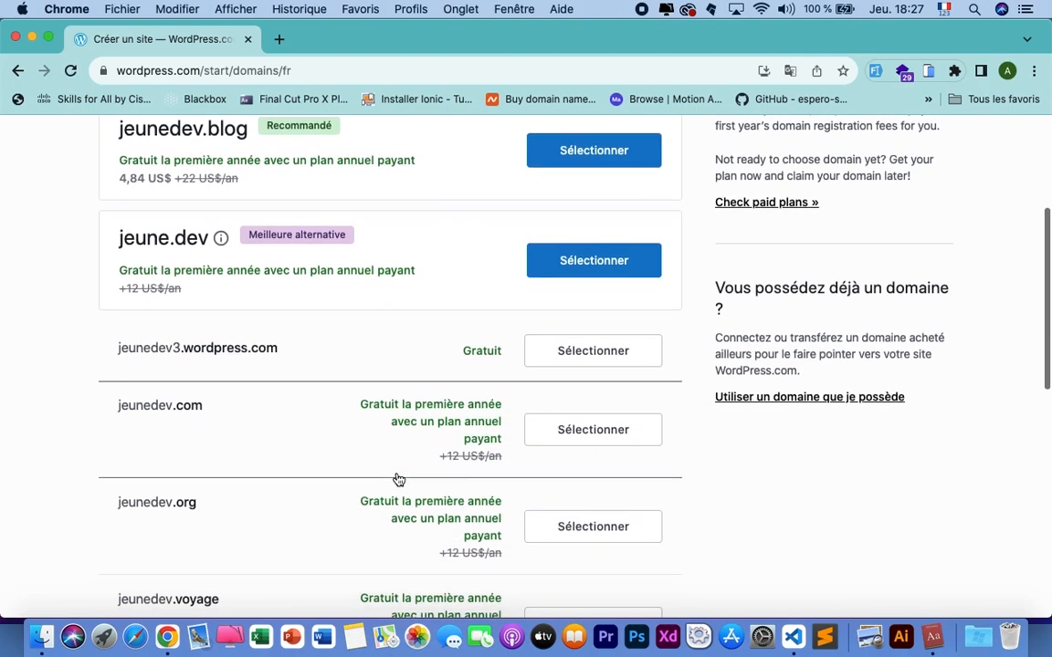
{"action": "scroll", "coordinate": [397, 480], "scroll_direction": "down", "scroll_amount": 1}
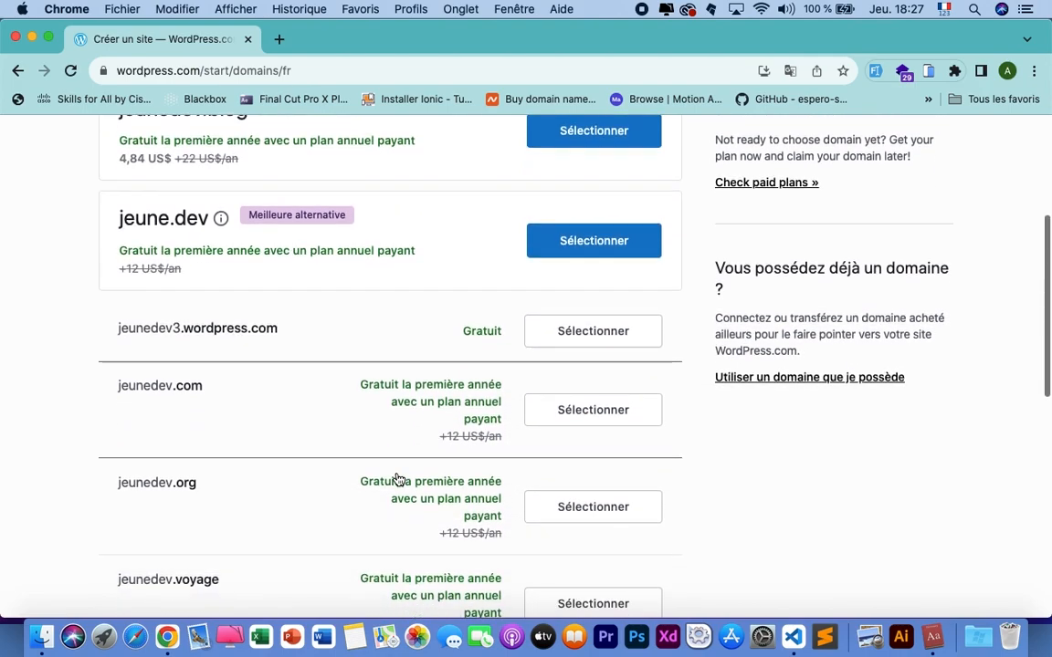
{"action": "scroll", "coordinate": [397, 479], "scroll_direction": "up", "scroll_amount": 2}
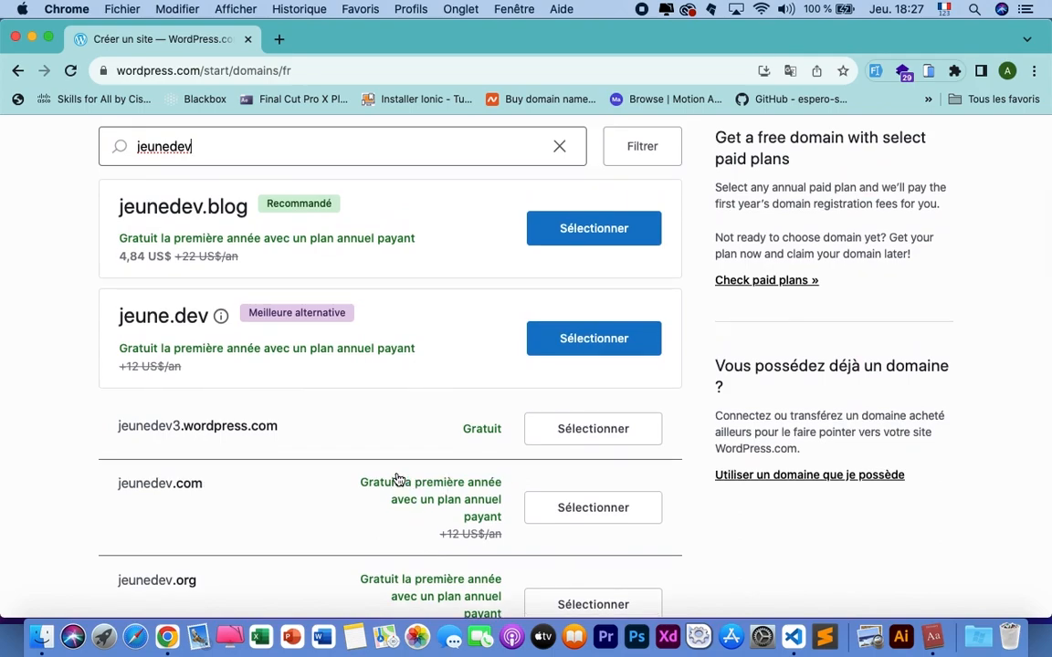
{"action": "scroll", "coordinate": [397, 479], "scroll_direction": "up", "scroll_amount": 2}
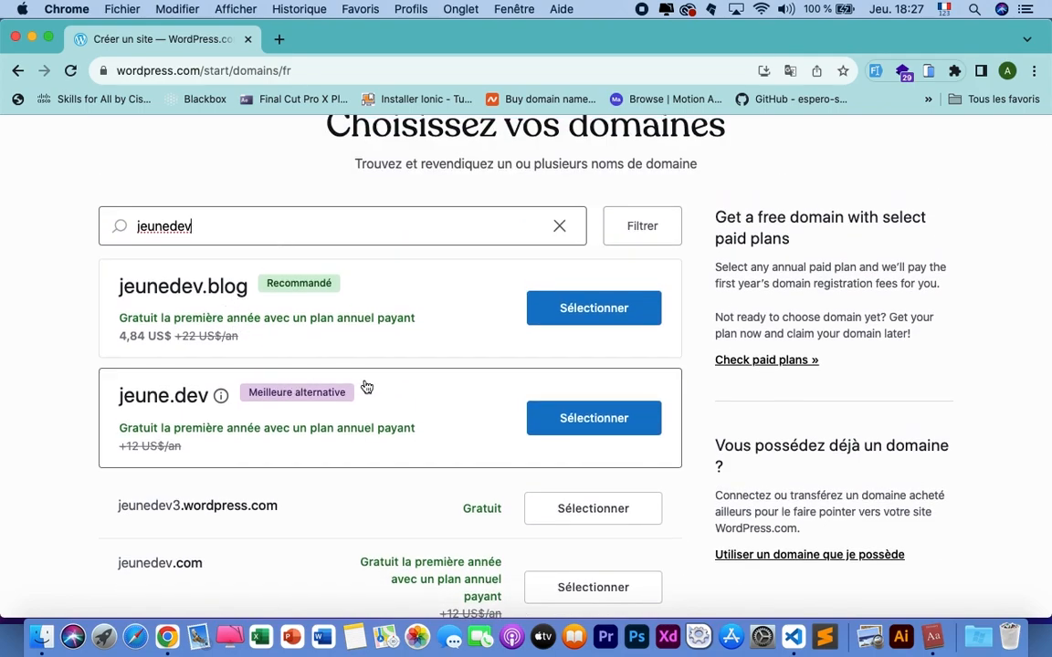
{"action": "scroll", "coordinate": [395, 415], "scroll_direction": "down", "scroll_amount": 4}
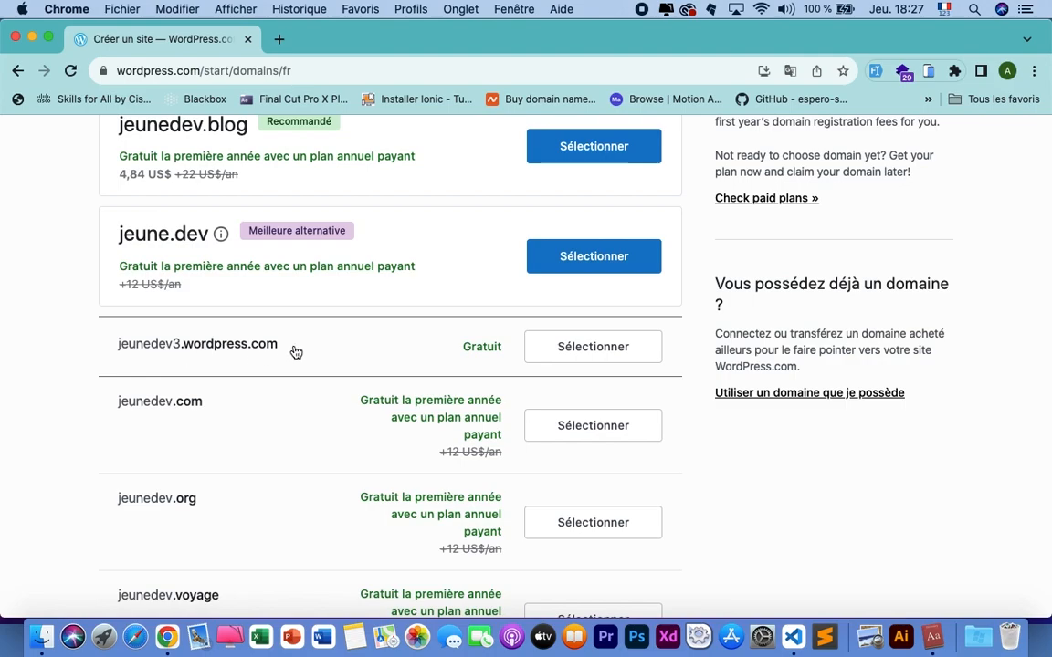
{"action": "scroll", "coordinate": [296, 352], "scroll_direction": "up", "scroll_amount": 4}
{"action": "scroll", "coordinate": [296, 353], "scroll_direction": "down", "scroll_amount": 3}
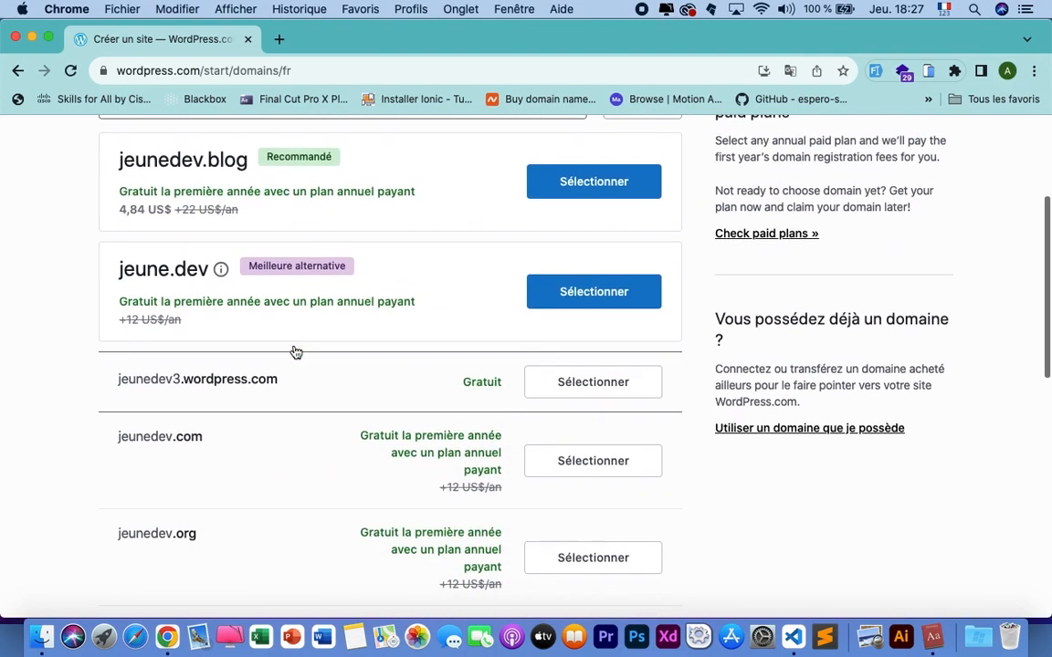
{"action": "scroll", "coordinate": [296, 353], "scroll_direction": "up", "scroll_amount": 3}
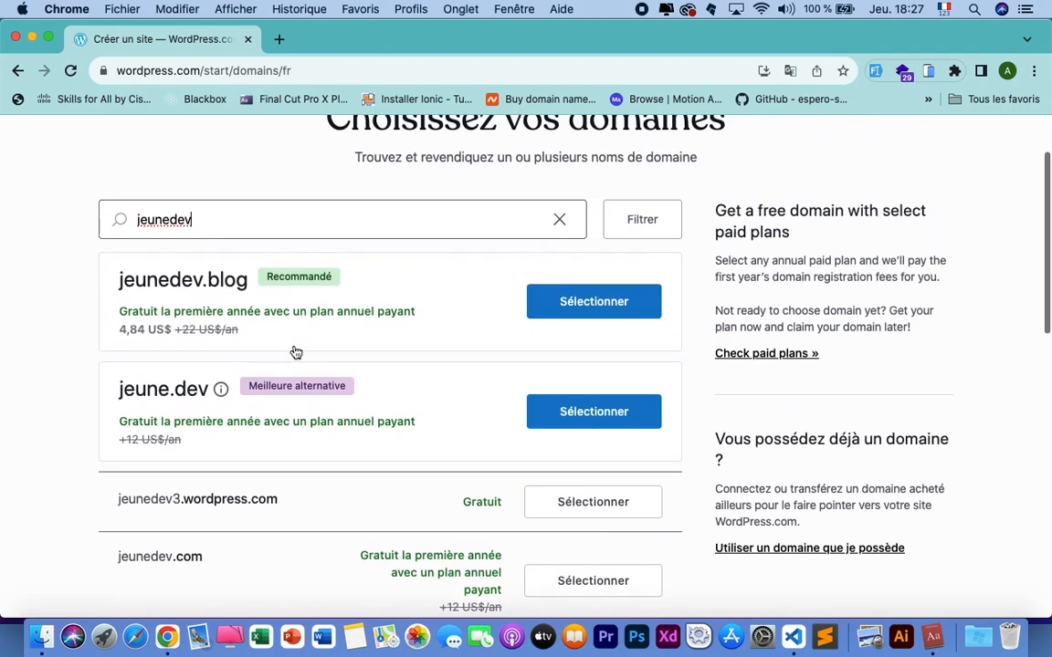
{"action": "left_click", "coordinate": [268, 218]}
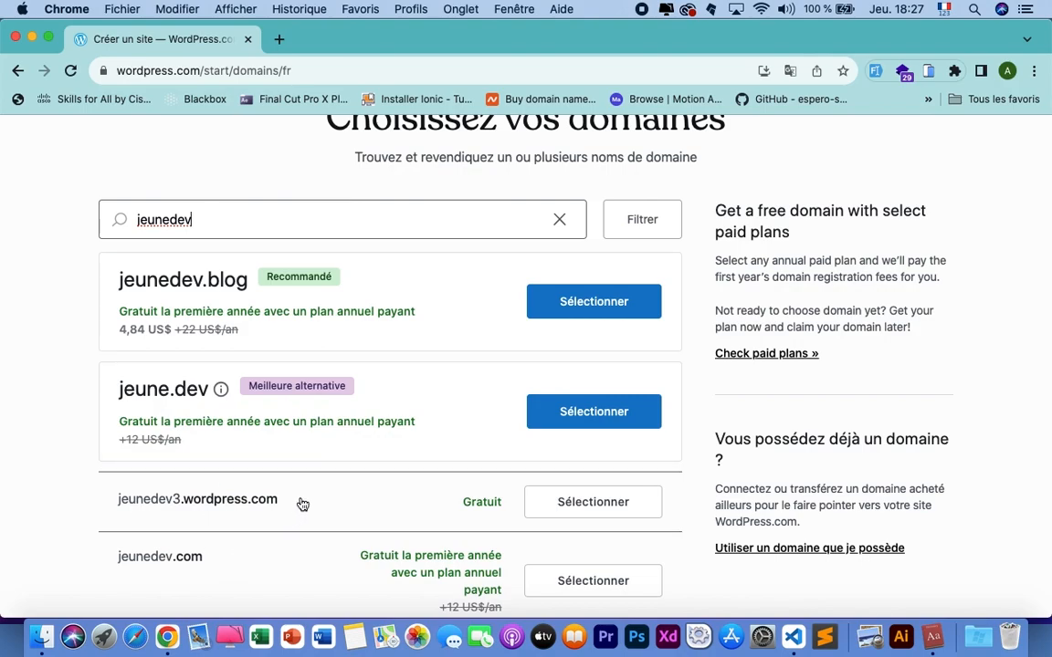
Select the free domain jeunedev3.wordpress.com and continue to the plan choice
{"action": "scroll", "coordinate": [302, 505], "scroll_direction": "down", "scroll_amount": 1}
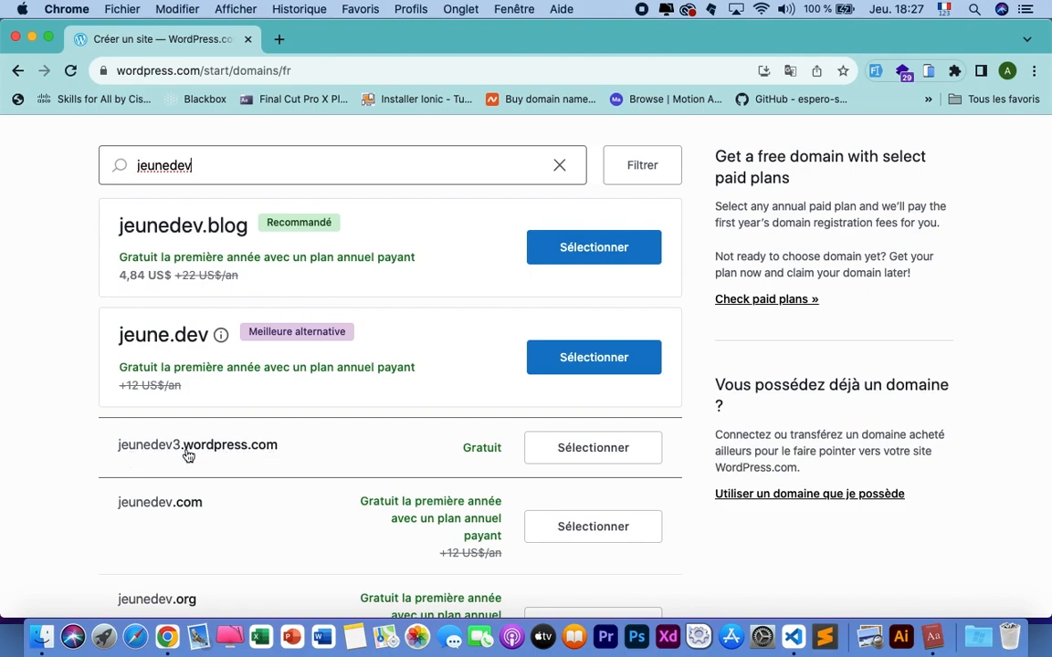
{"action": "scroll", "coordinate": [192, 454], "scroll_direction": "down", "scroll_amount": 3}
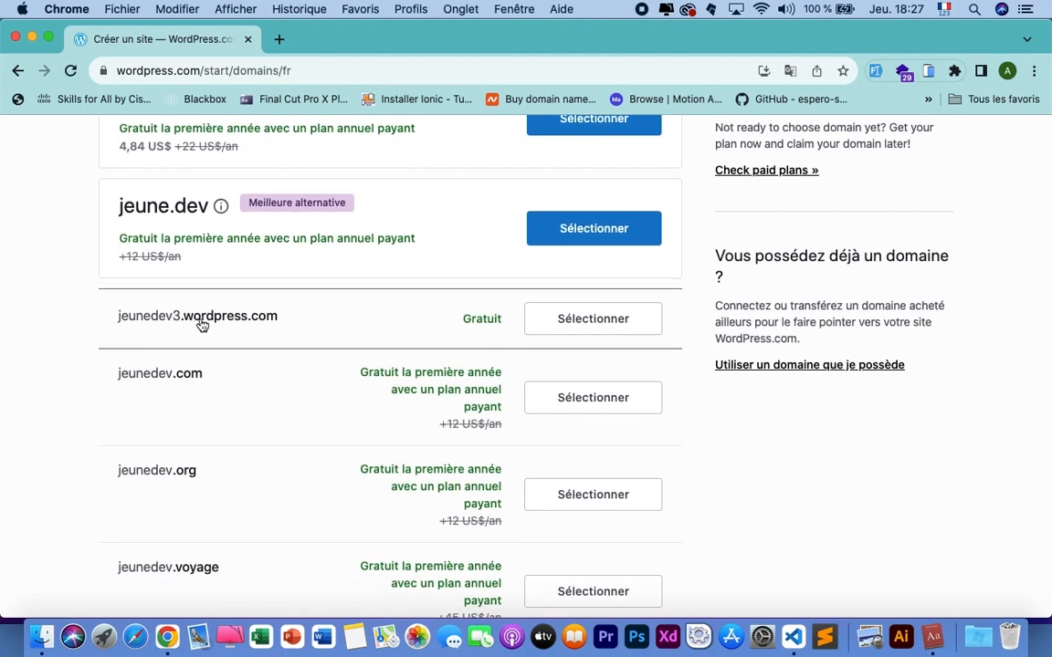
{"action": "left_click", "coordinate": [547, 327]}
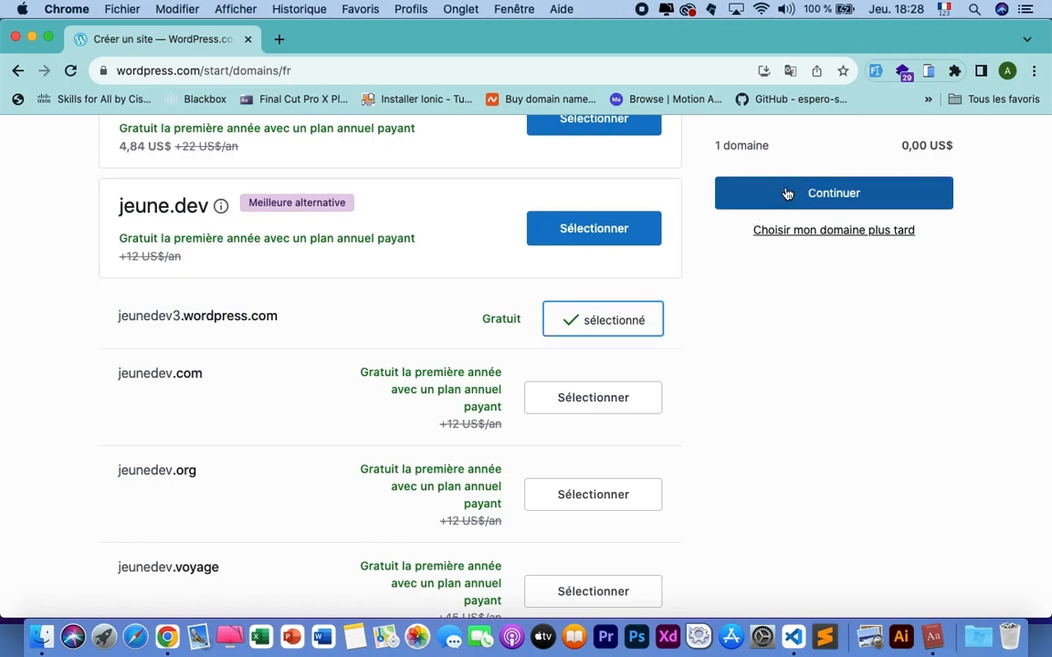
{"action": "left_click", "coordinate": [888, 203]}
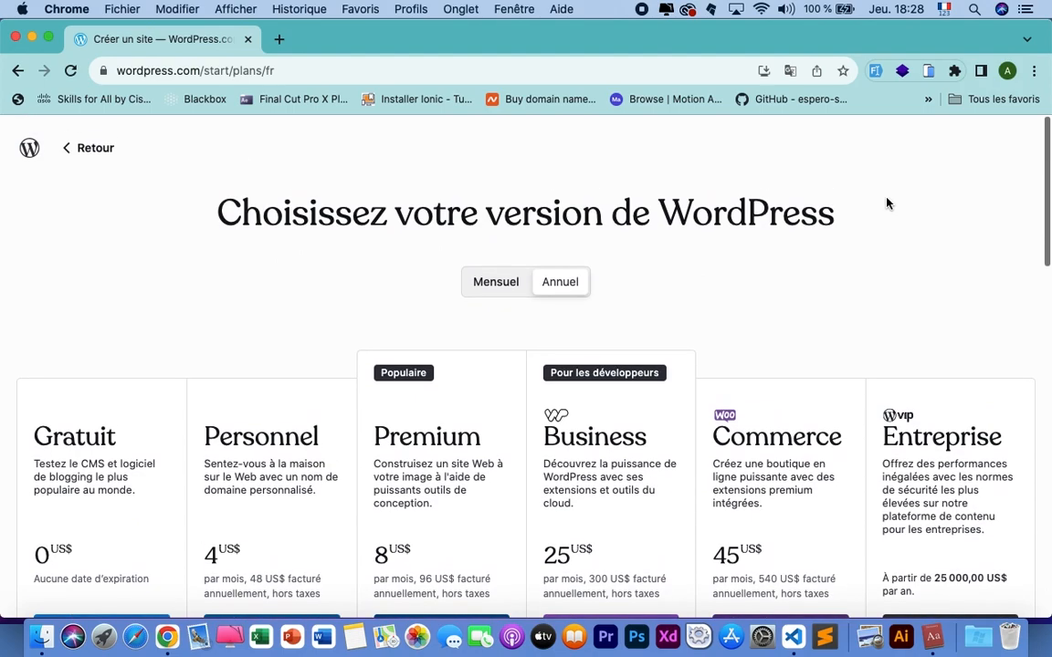
Compare the WordPress plans and start with the free plan (Gratuit)
{"action": "scroll", "coordinate": [887, 202], "scroll_direction": "down", "scroll_amount": 3}
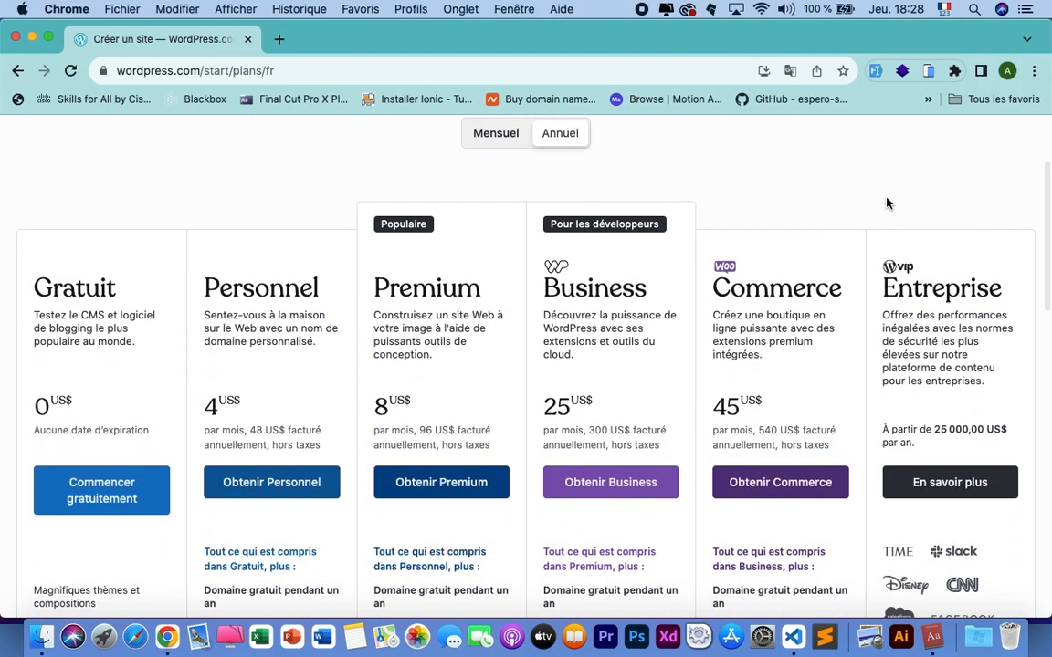
{"action": "scroll", "coordinate": [887, 203], "scroll_direction": "up", "scroll_amount": 3}
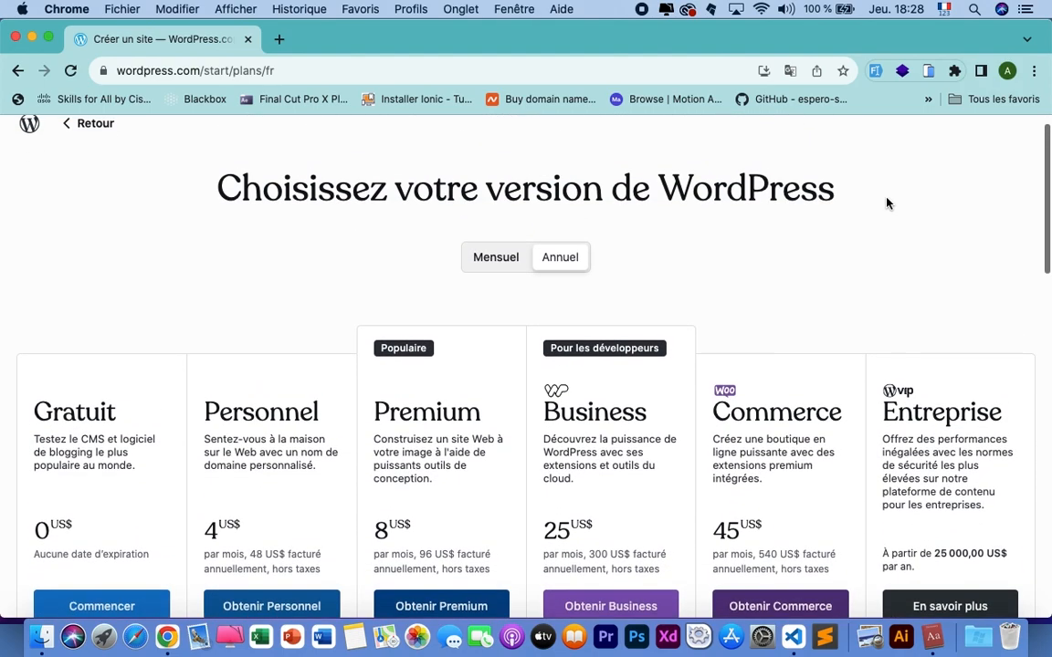
{"action": "scroll", "coordinate": [887, 203], "scroll_direction": "down", "scroll_amount": 4}
{"action": "scroll", "coordinate": [887, 203], "scroll_direction": "up", "scroll_amount": 4}
{"action": "scroll", "coordinate": [887, 203], "scroll_direction": "down", "scroll_amount": 1}
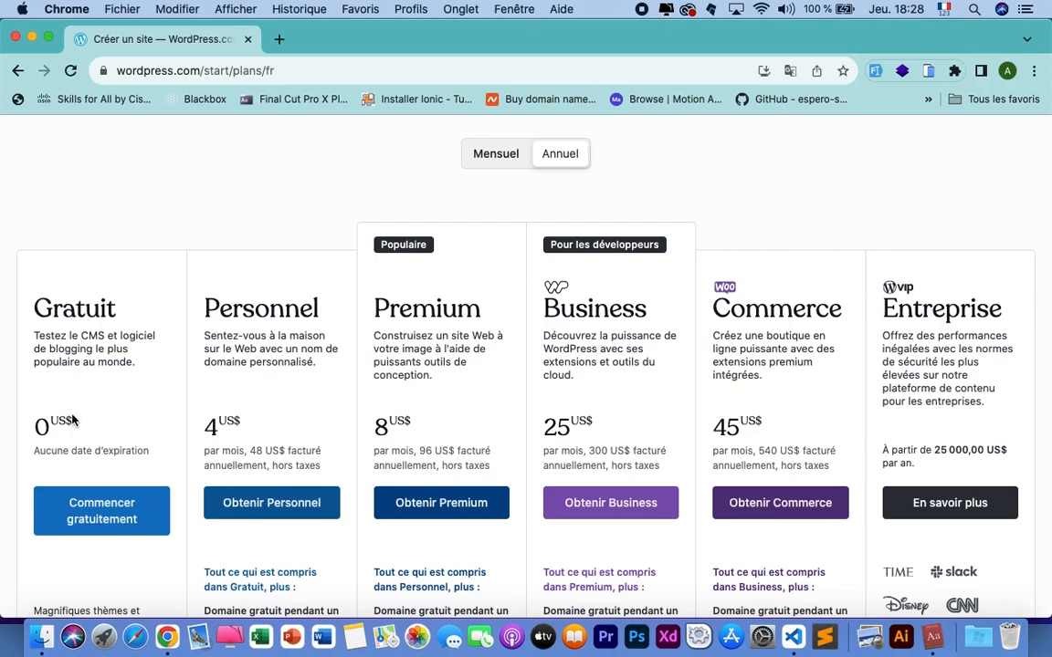
{"action": "left_click", "coordinate": [85, 508]}
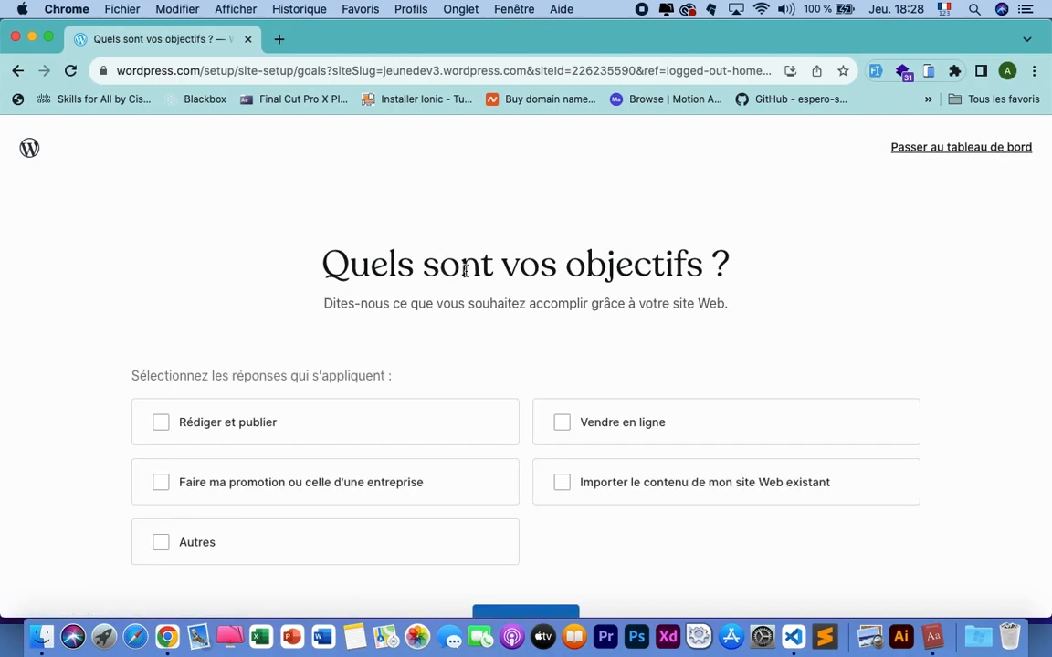
Select "Autres" as the goal of the website
{"action": "scroll", "coordinate": [465, 270], "scroll_direction": "down", "scroll_amount": 1}
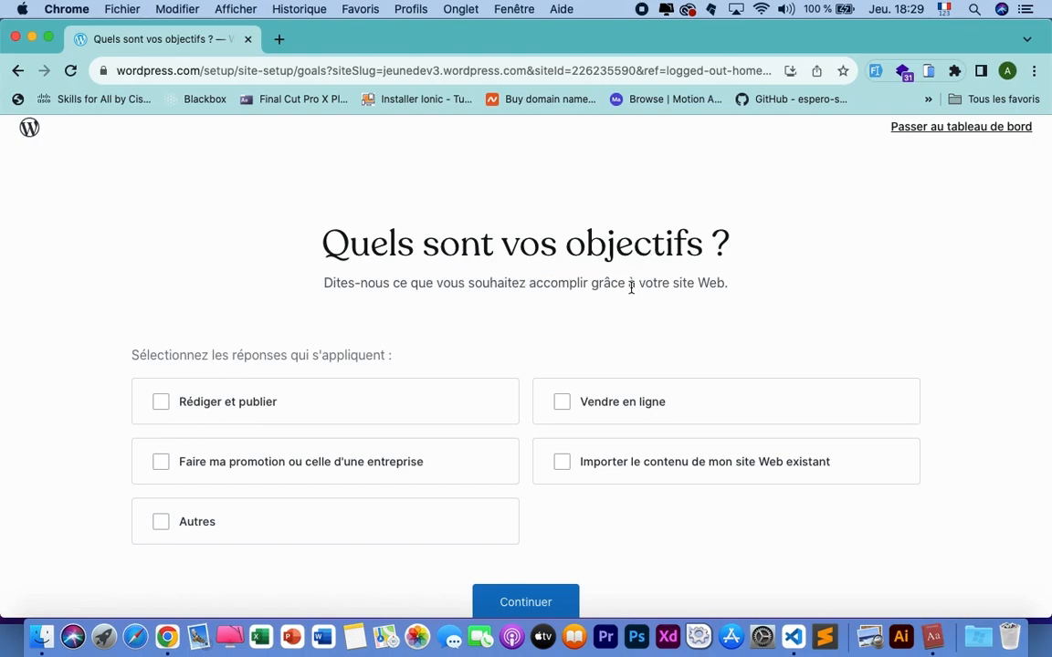
{"action": "scroll", "coordinate": [728, 289], "scroll_direction": "down", "scroll_amount": 1}
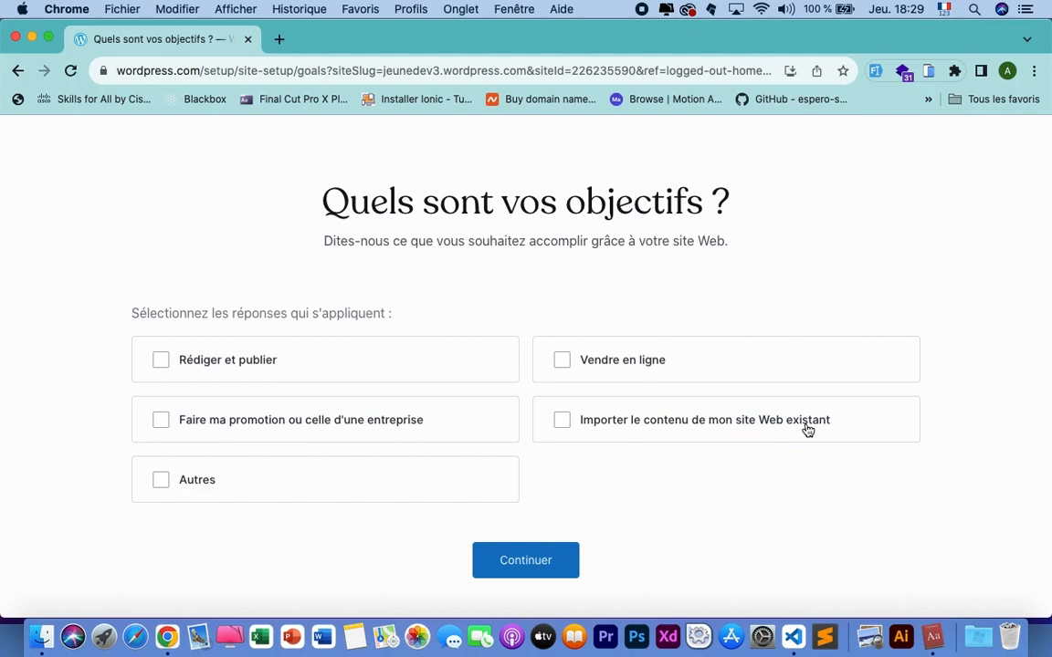
{"action": "left_click", "coordinate": [161, 484]}
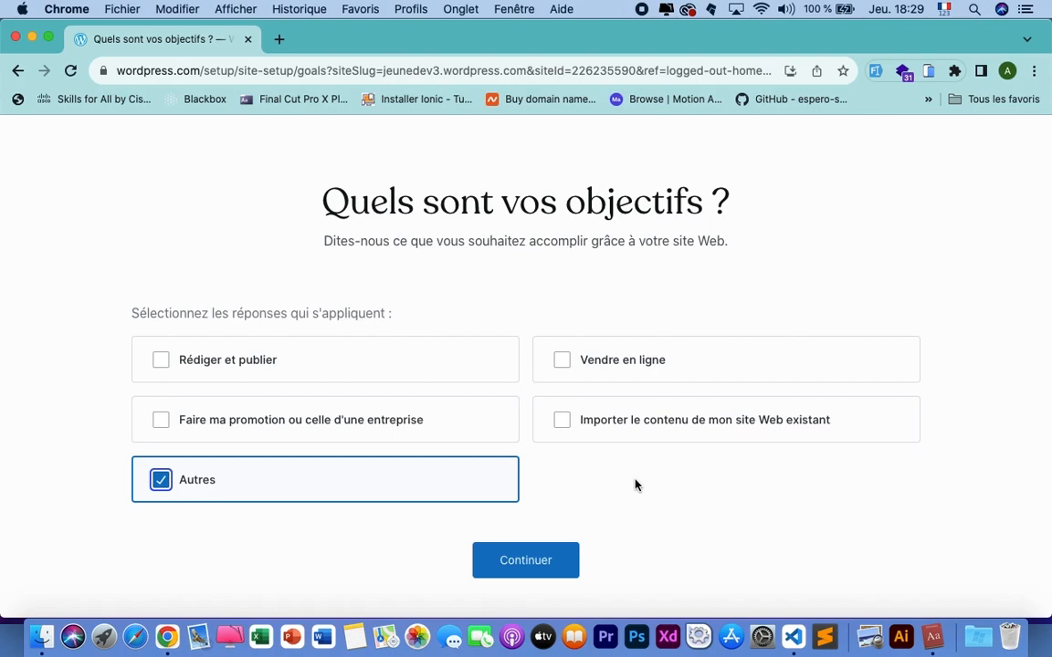
{"action": "left_click", "coordinate": [162, 422]}
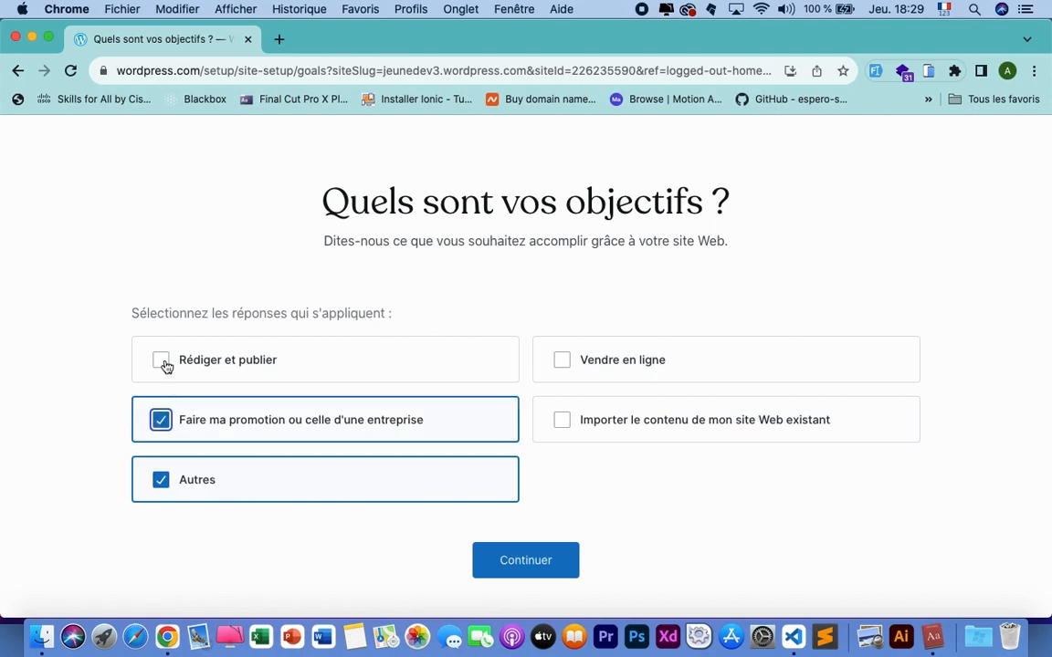
{"action": "left_click", "coordinate": [164, 364]}
{"action": "left_click", "coordinate": [161, 418]}
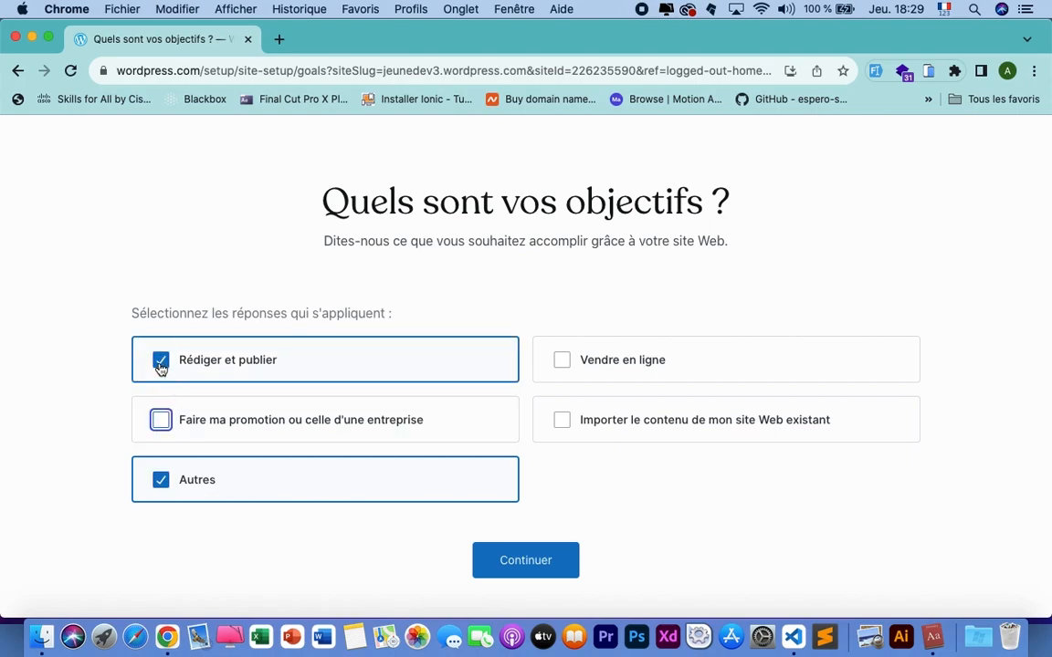
{"action": "left_click", "coordinate": [161, 366]}
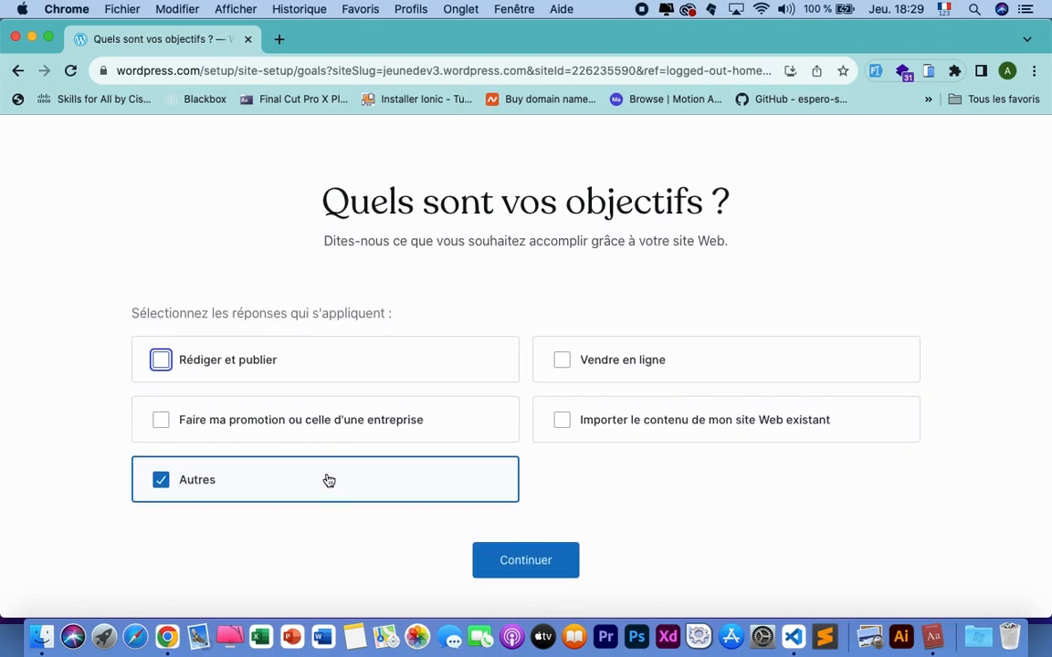
Continue from the goals to the design choice and examine the Entreprise designs and their free or Premium labels
{"action": "left_click", "coordinate": [546, 564]}
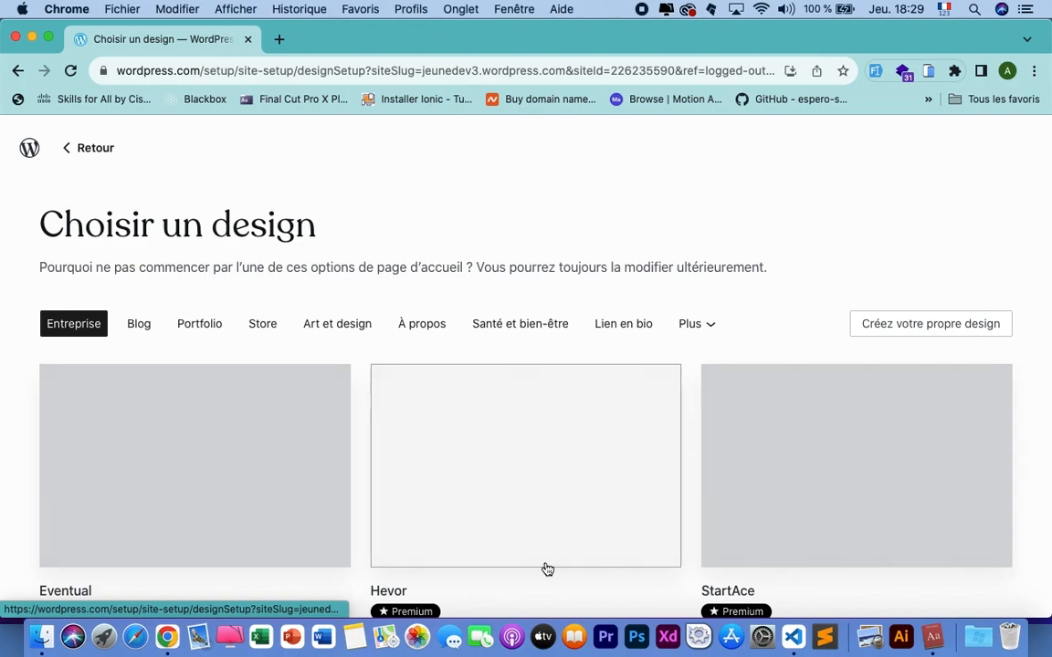
{"action": "scroll", "coordinate": [547, 569], "scroll_direction": "down", "scroll_amount": 3}
{"action": "scroll", "coordinate": [547, 569], "scroll_direction": "down", "scroll_amount": 2}
{"action": "scroll", "coordinate": [547, 570], "scroll_direction": "up", "scroll_amount": 3}
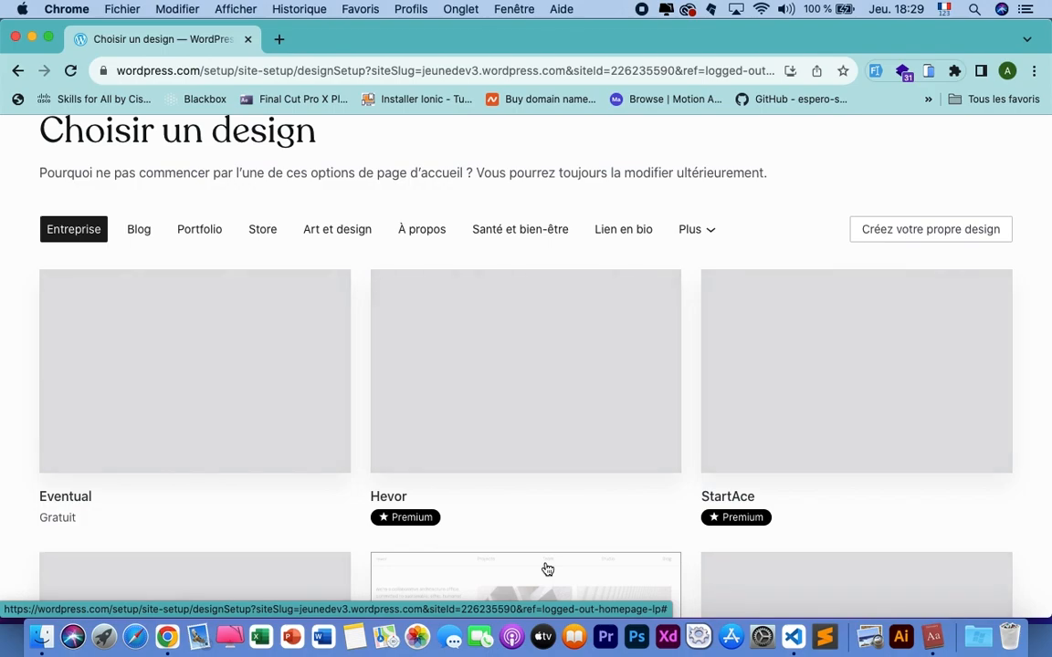
{"action": "scroll", "coordinate": [548, 570], "scroll_direction": "down", "scroll_amount": 5}
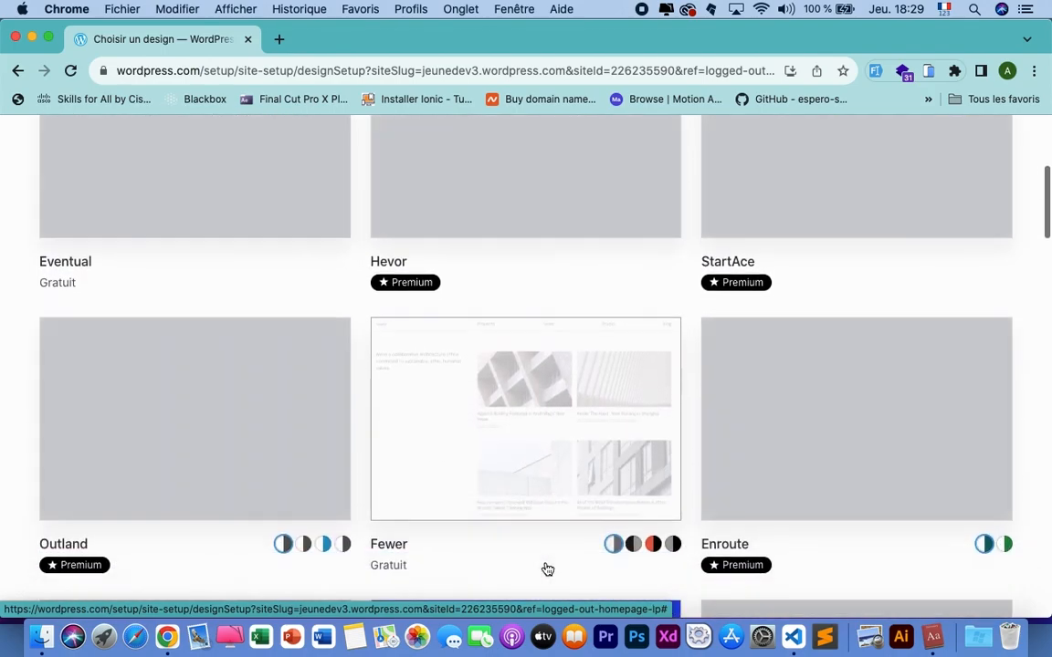
{"action": "scroll", "coordinate": [548, 570], "scroll_direction": "down", "scroll_amount": 4}
{"action": "scroll", "coordinate": [548, 570], "scroll_direction": "up", "scroll_amount": 3}
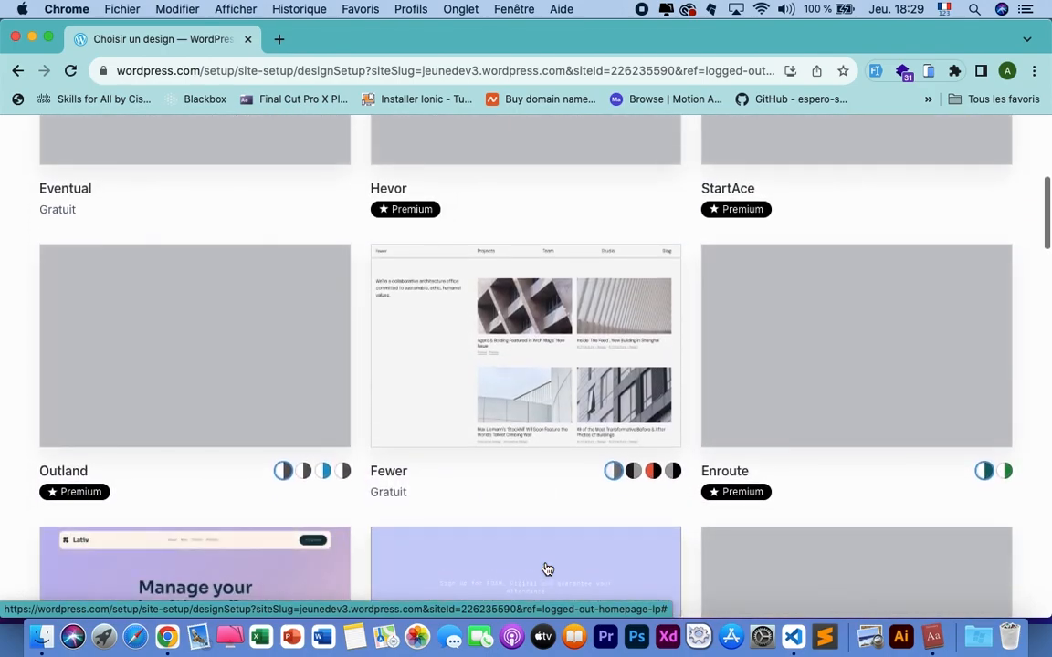
{"action": "scroll", "coordinate": [548, 570], "scroll_direction": "up", "scroll_amount": 3}
{"action": "scroll", "coordinate": [547, 570], "scroll_direction": "up", "scroll_amount": 2}
{"action": "scroll", "coordinate": [547, 570], "scroll_direction": "down", "scroll_amount": 1}
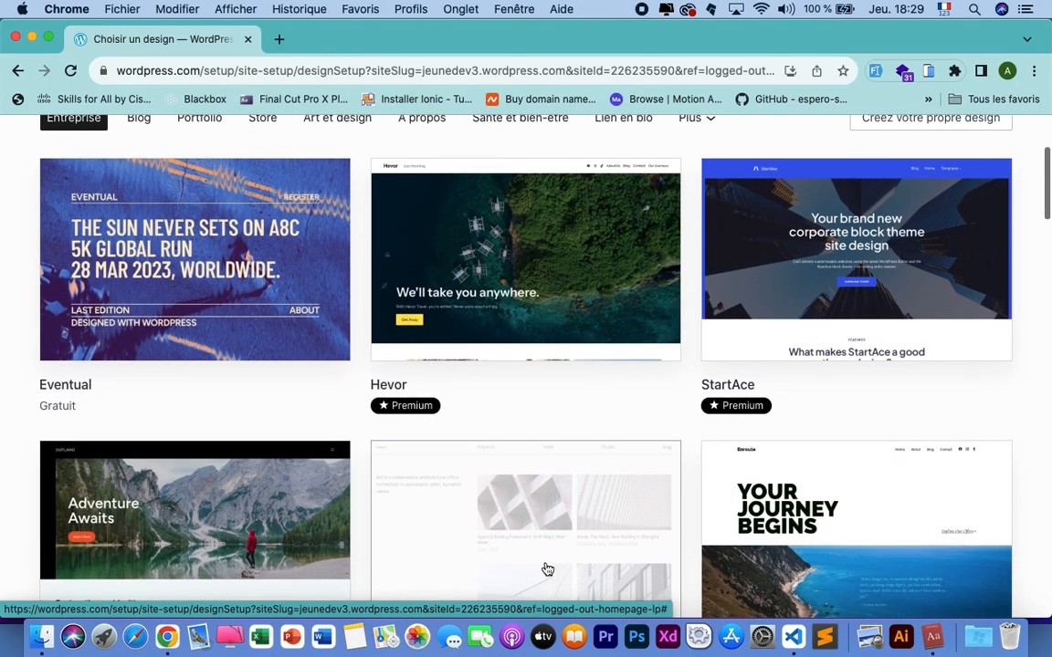
{"action": "scroll", "coordinate": [547, 570], "scroll_direction": "up", "scroll_amount": 1}
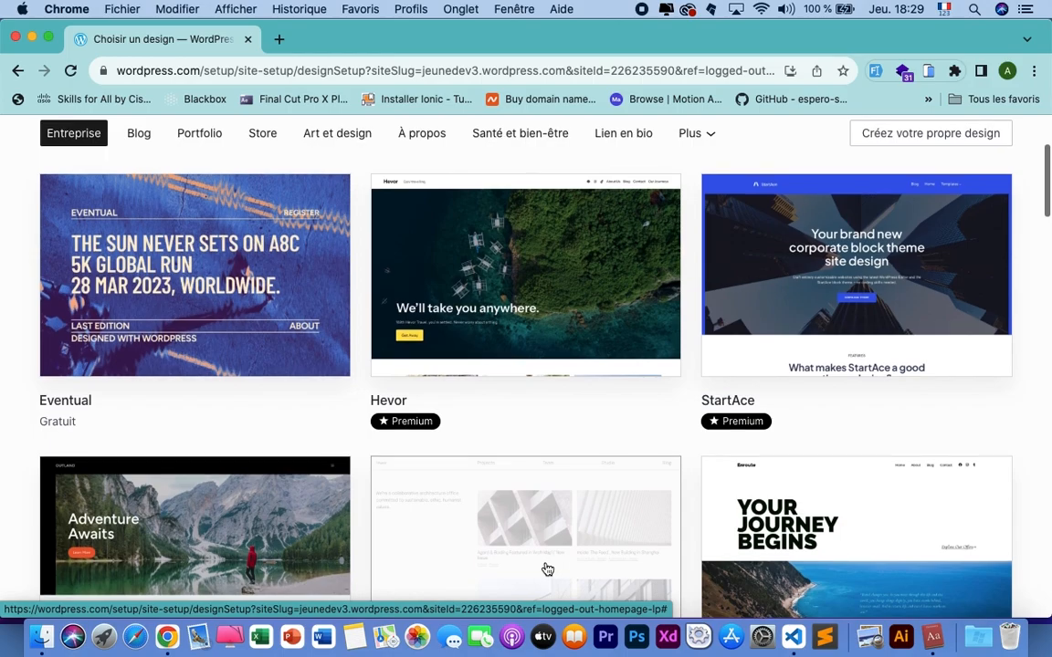
{"action": "scroll", "coordinate": [547, 570], "scroll_direction": "down", "scroll_amount": 10}
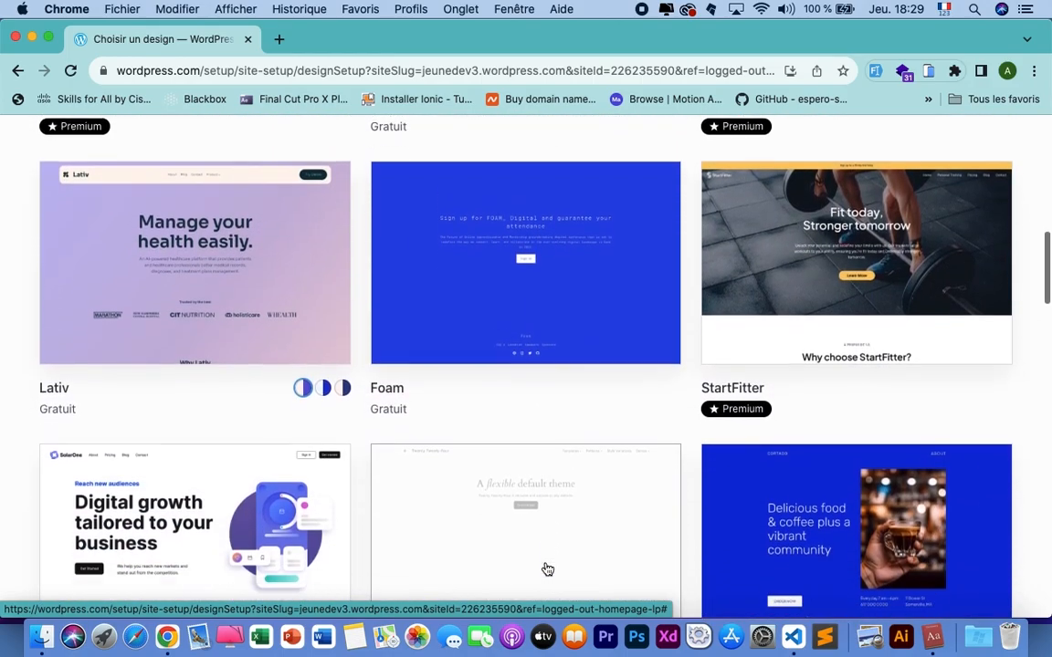
{"action": "scroll", "coordinate": [546, 569], "scroll_direction": "up", "scroll_amount": 10}
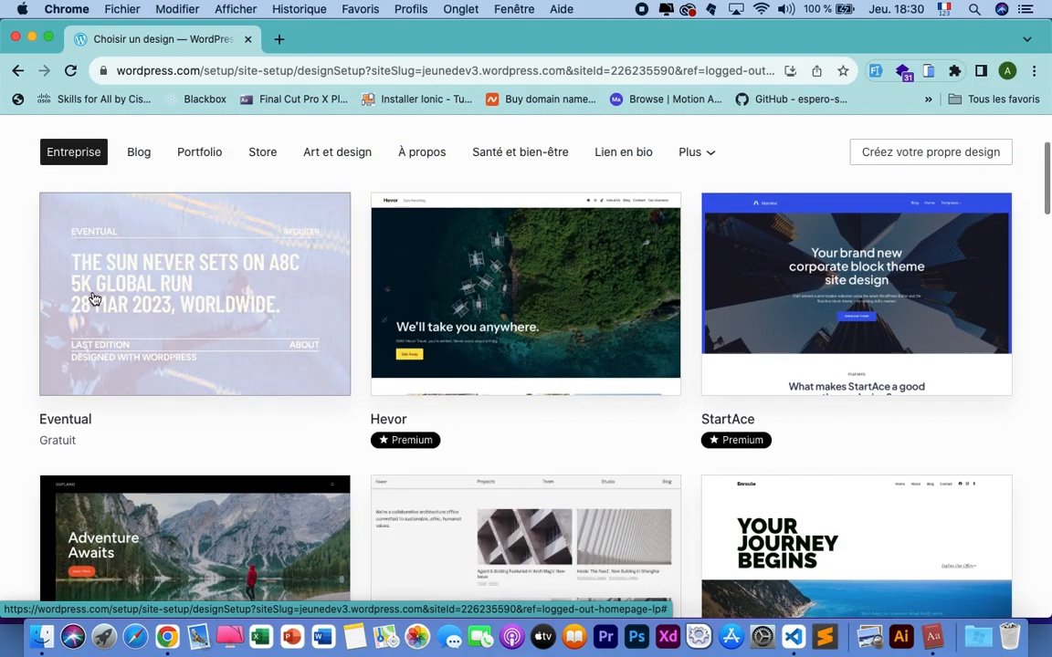
Show the Blog category of designs and look through the available themes
{"action": "left_click", "coordinate": [138, 153]}
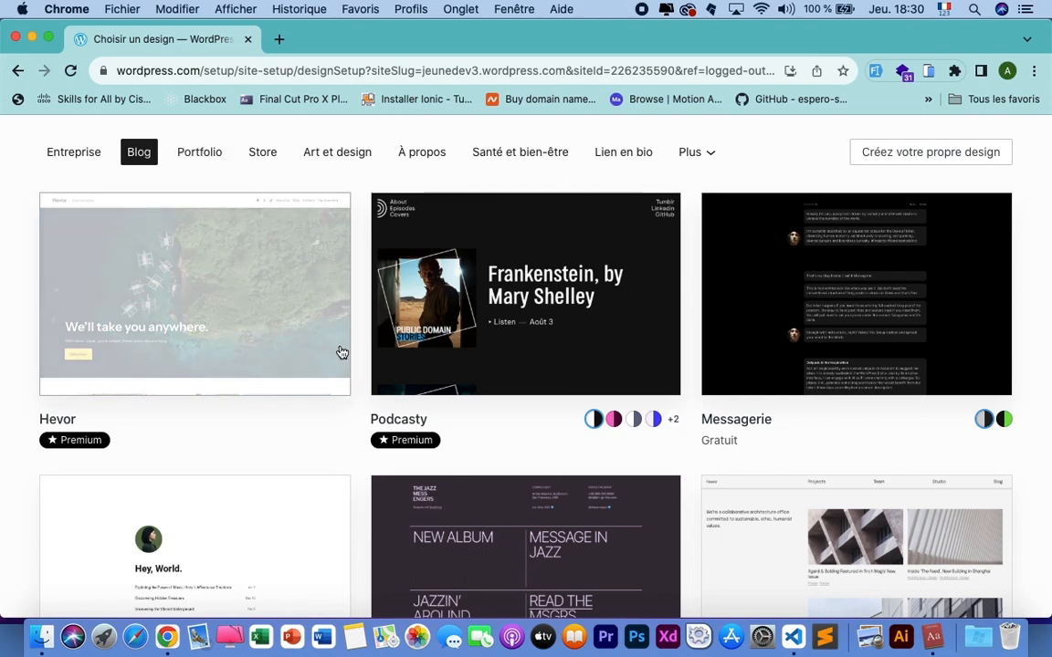
{"action": "scroll", "coordinate": [343, 350], "scroll_direction": "down", "scroll_amount": 5}
{"action": "scroll", "coordinate": [340, 347], "scroll_direction": "down", "scroll_amount": 6}
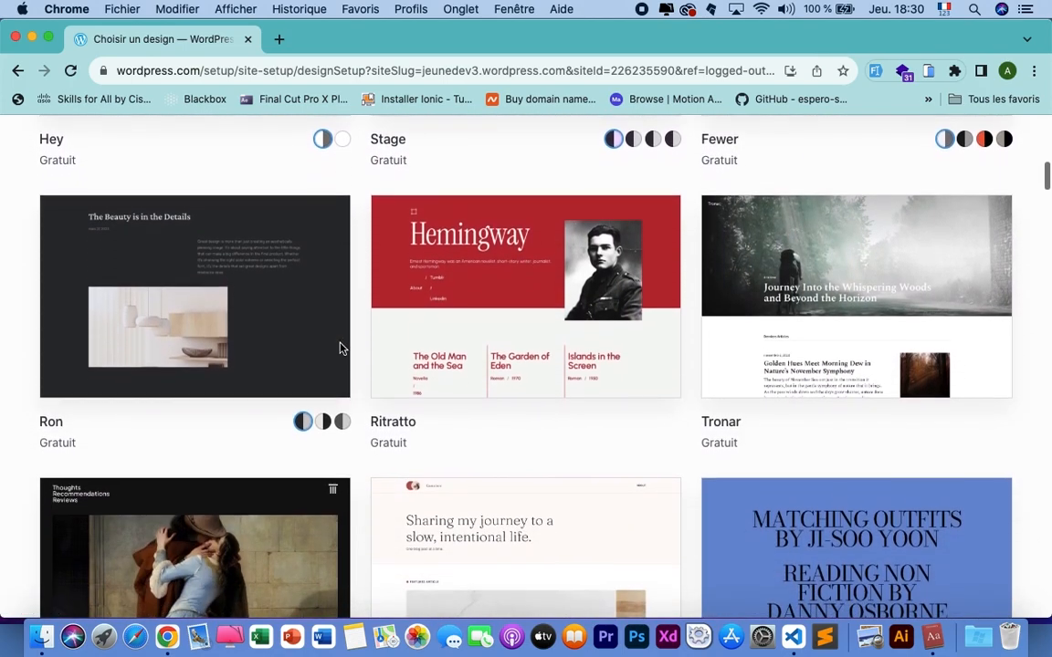
{"action": "scroll", "coordinate": [340, 348], "scroll_direction": "down", "scroll_amount": 6}
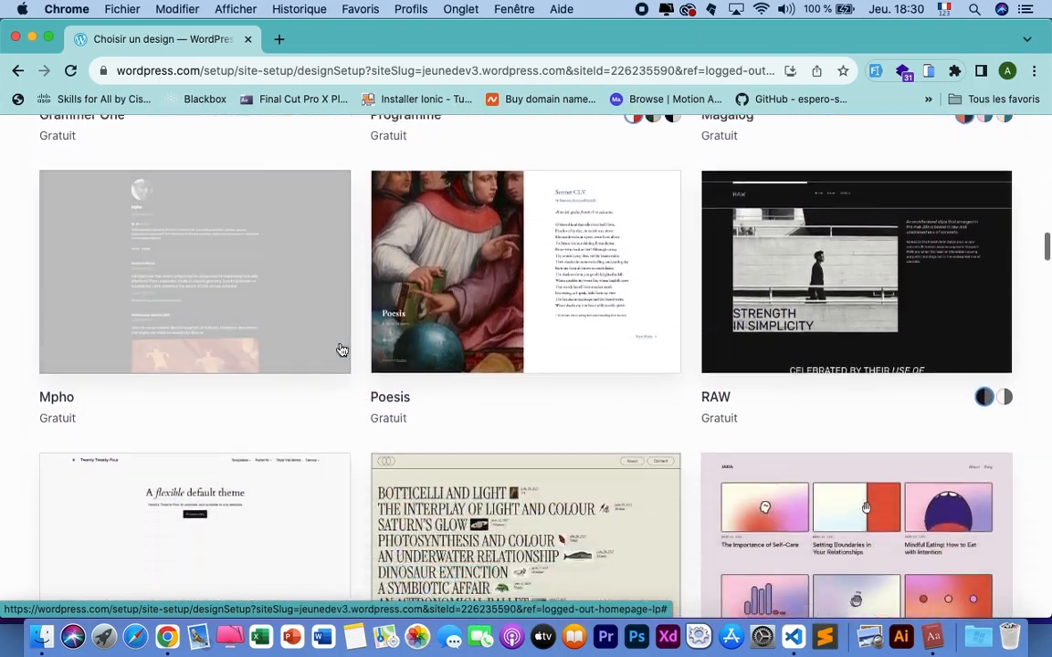
{"action": "scroll", "coordinate": [341, 349], "scroll_direction": "up", "scroll_amount": 15}
{"action": "scroll", "coordinate": [341, 348], "scroll_direction": "up", "scroll_amount": 3}
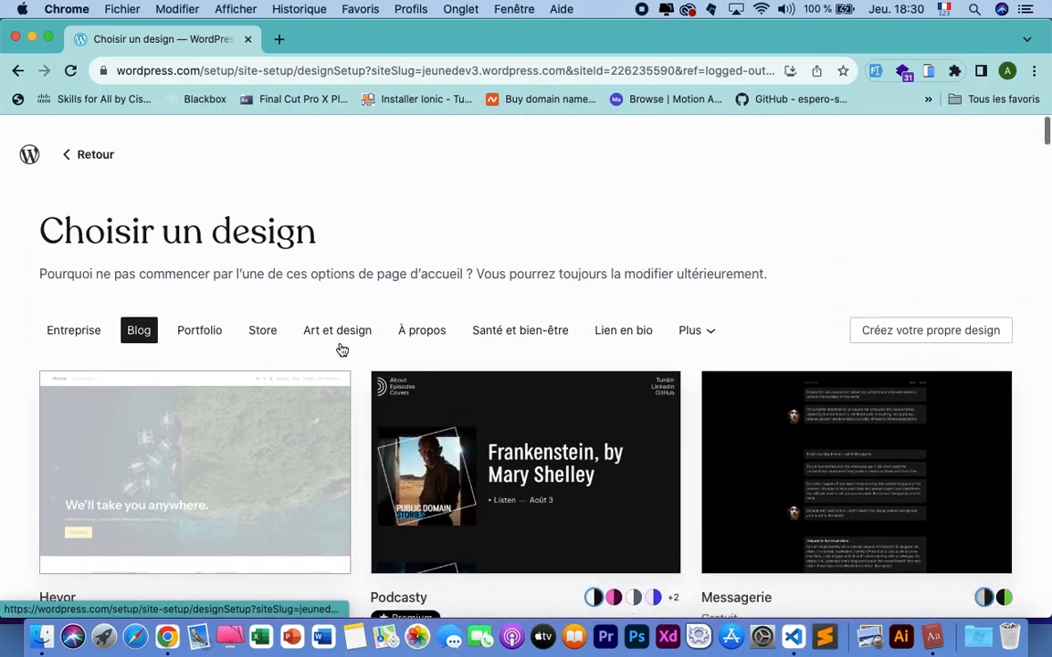
Look through the designs offered in the Portfolio and Store categories
{"action": "left_click", "coordinate": [202, 326]}
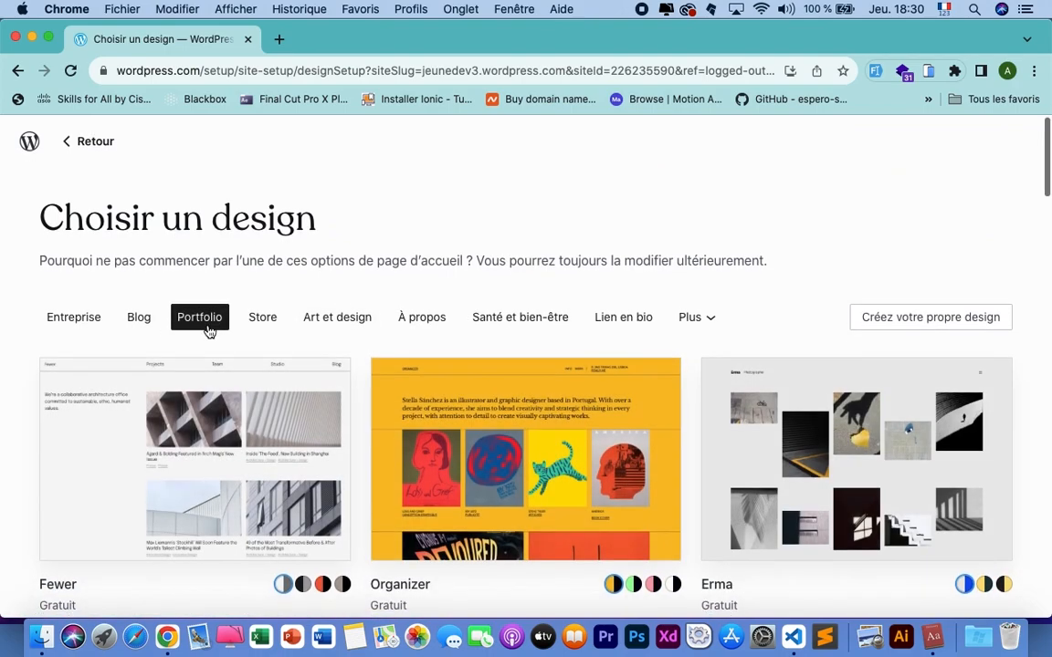
{"action": "scroll", "coordinate": [208, 330], "scroll_direction": "down", "scroll_amount": 3}
{"action": "scroll", "coordinate": [209, 331], "scroll_direction": "down", "scroll_amount": 4}
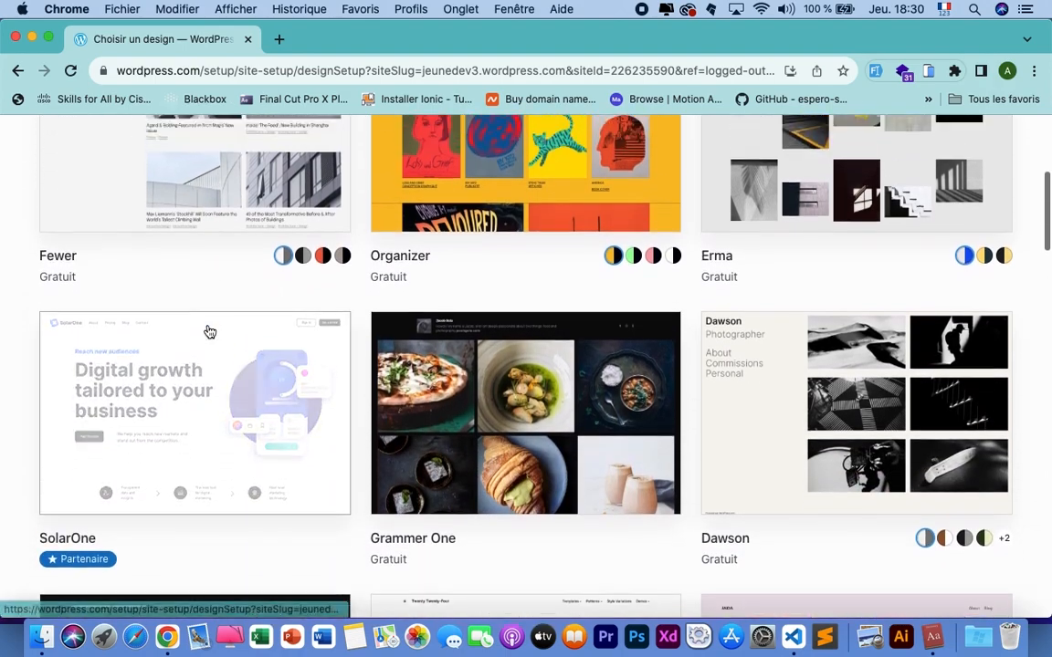
{"action": "scroll", "coordinate": [207, 329], "scroll_direction": "up", "scroll_amount": 10}
{"action": "left_click", "coordinate": [262, 324]}
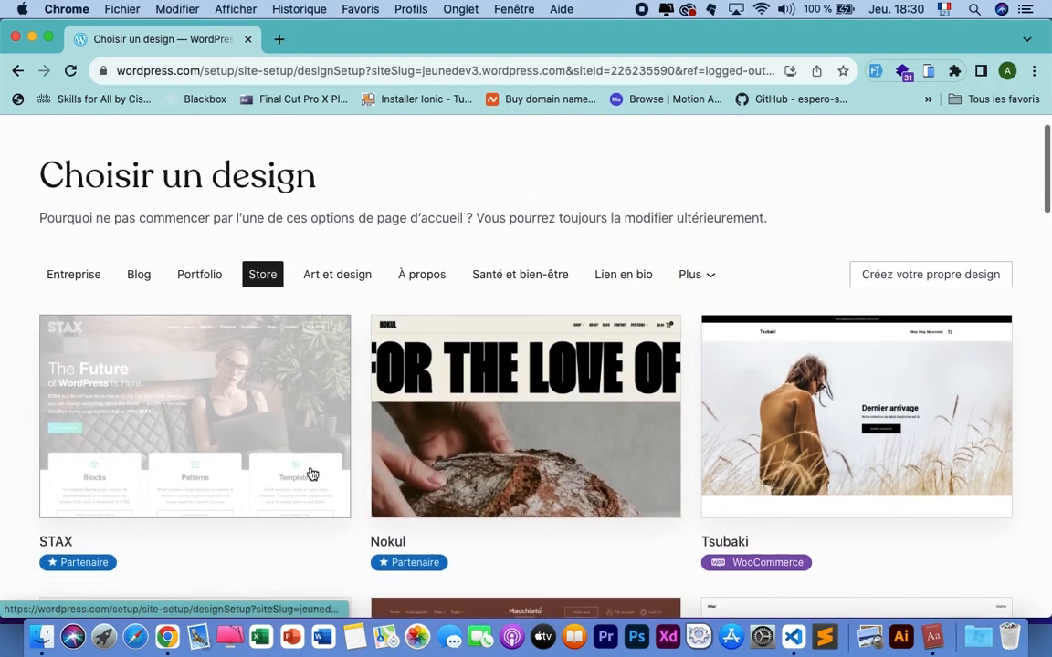
{"action": "scroll", "coordinate": [308, 472], "scroll_direction": "down", "scroll_amount": 5}
{"action": "scroll", "coordinate": [312, 474], "scroll_direction": "up", "scroll_amount": 2}
{"action": "scroll", "coordinate": [312, 474], "scroll_direction": "up", "scroll_amount": 3}
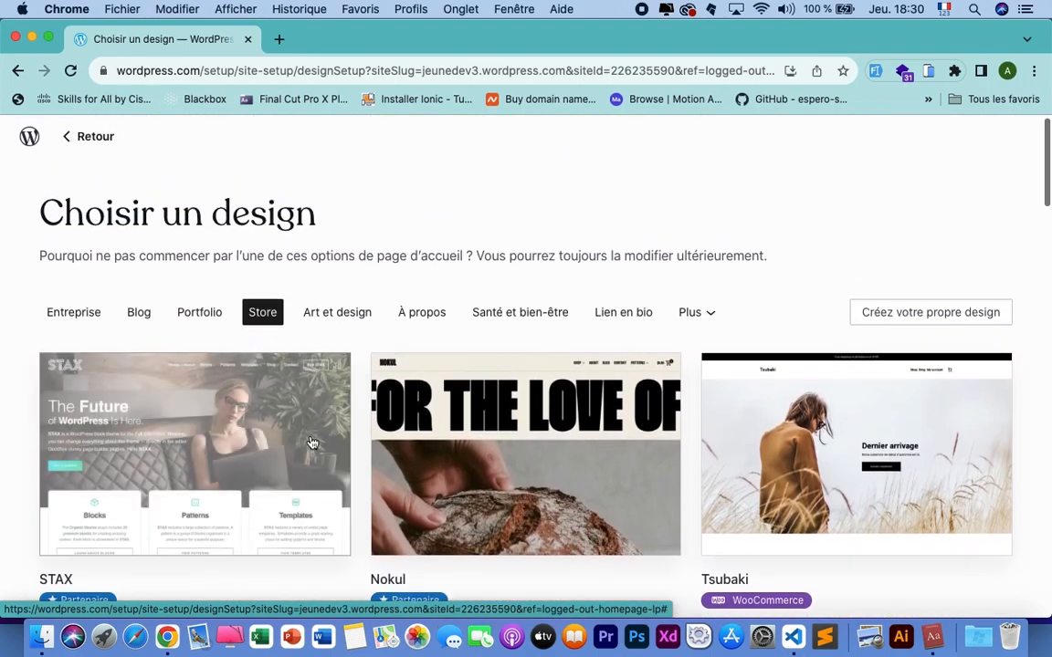
View the designs in the Art et design, À propos and Santé et bien-être categories
{"action": "left_click", "coordinate": [331, 316]}
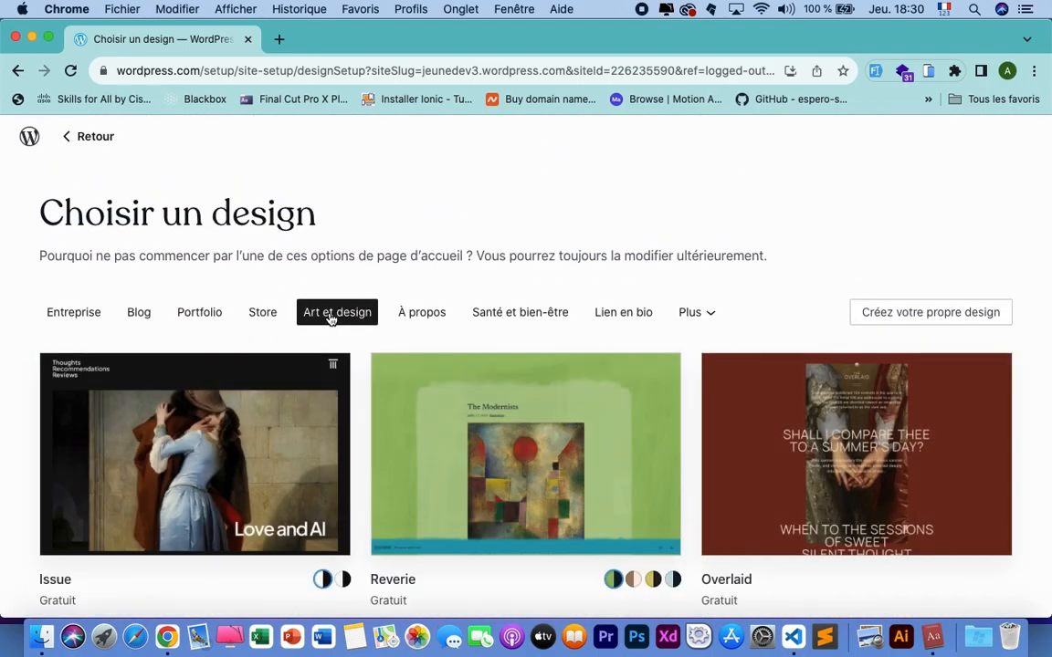
{"action": "left_click", "coordinate": [425, 317]}
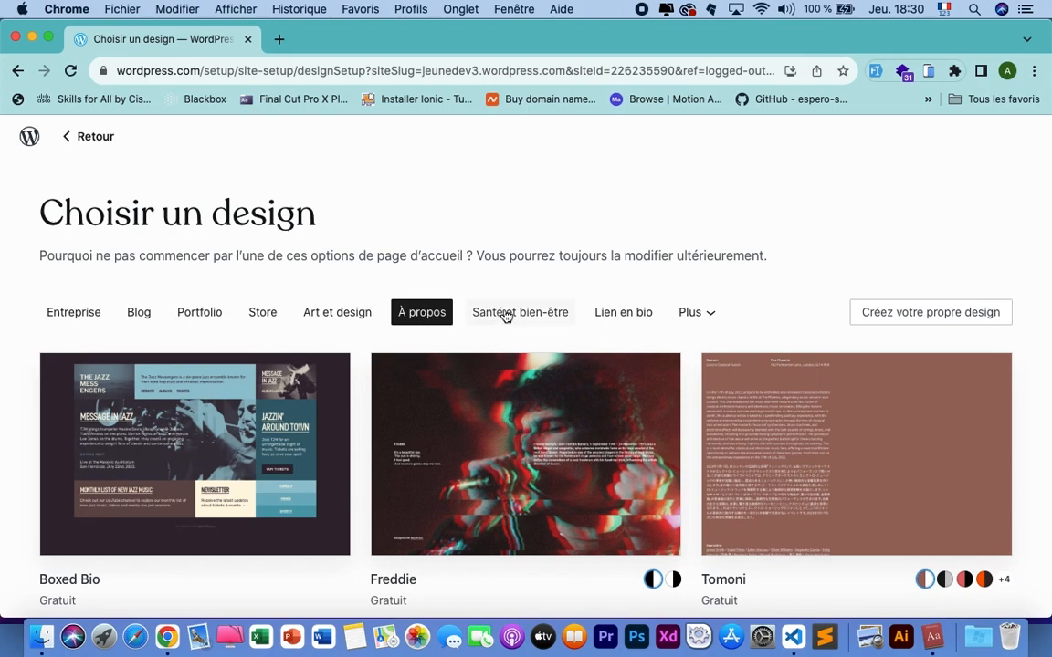
{"action": "left_click", "coordinate": [508, 315]}
{"action": "scroll", "coordinate": [508, 315], "scroll_direction": "down", "scroll_amount": 3}
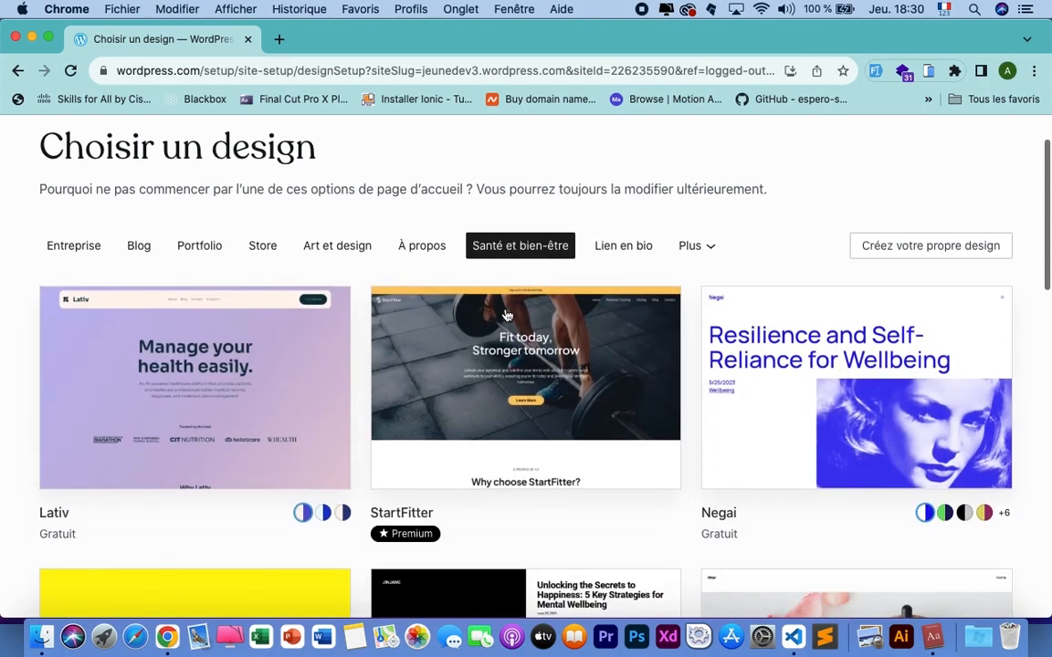
{"action": "scroll", "coordinate": [507, 315], "scroll_direction": "down", "scroll_amount": 5}
{"action": "scroll", "coordinate": [507, 315], "scroll_direction": "up", "scroll_amount": 4}
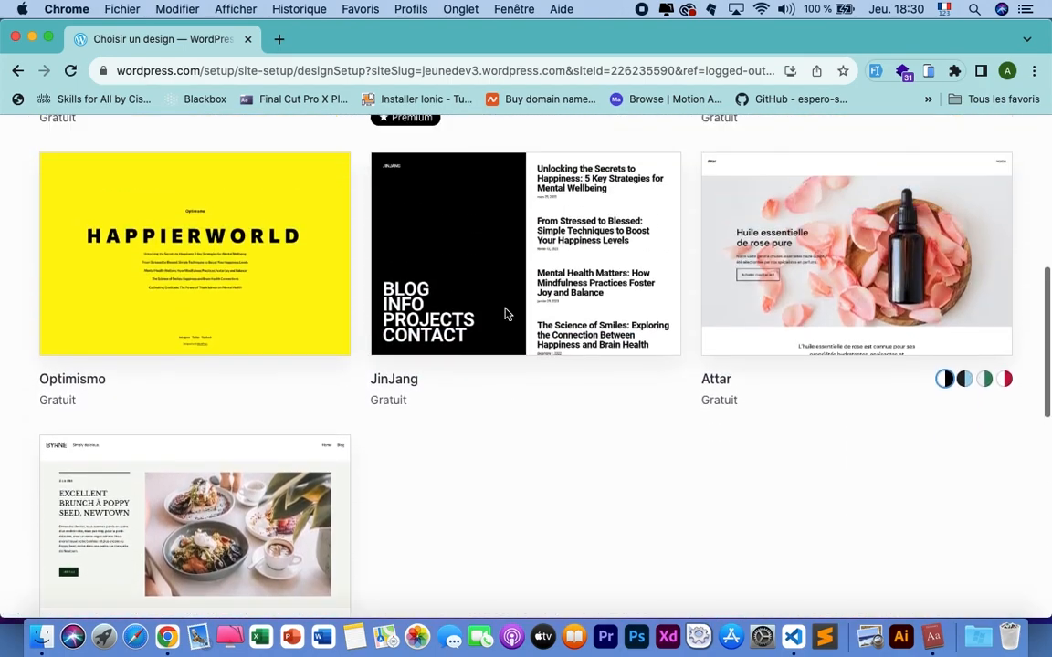
{"action": "scroll", "coordinate": [505, 314], "scroll_direction": "up", "scroll_amount": 3}
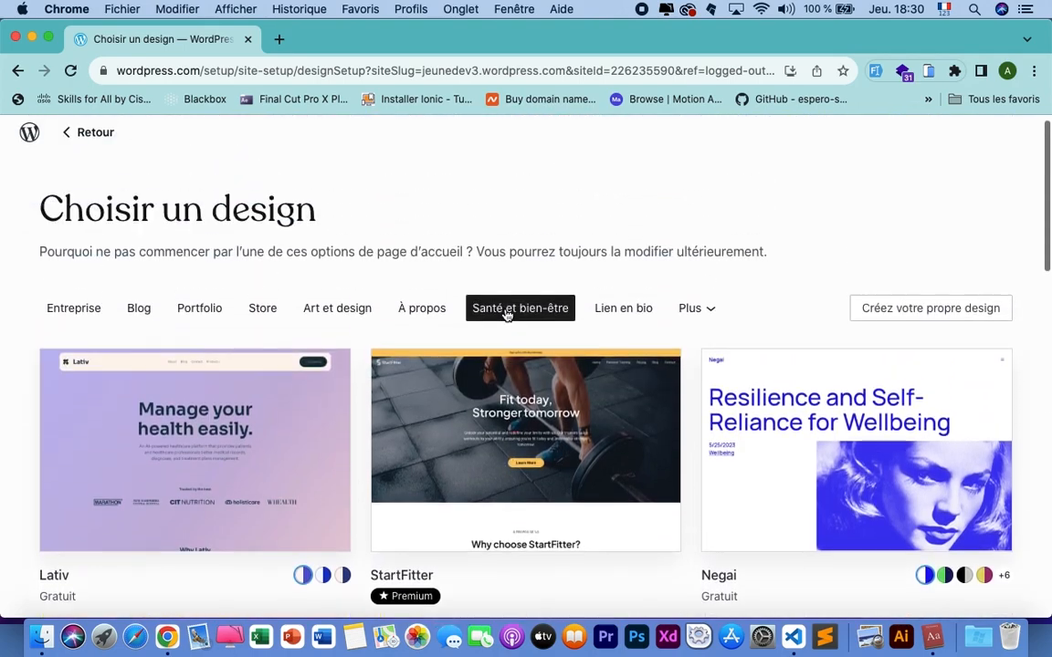
View the Lien en bio designs and check which additional categories are offered under Plus
{"action": "left_click", "coordinate": [610, 321]}
{"action": "scroll", "coordinate": [610, 321], "scroll_direction": "down", "scroll_amount": 1}
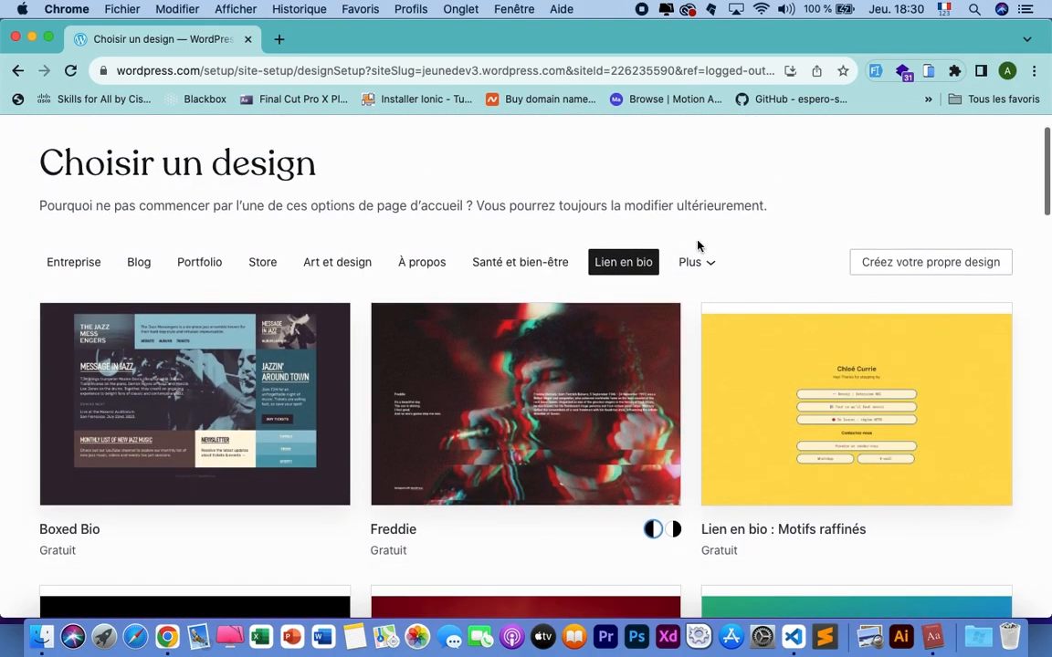
{"action": "left_click", "coordinate": [694, 259]}
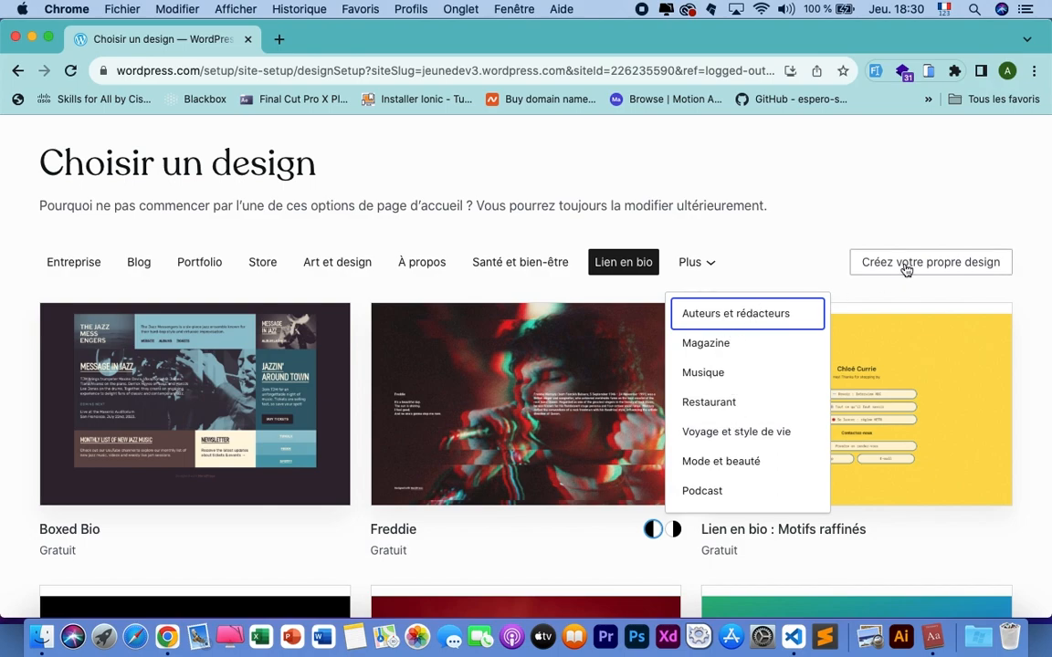
{"action": "left_click", "coordinate": [872, 221]}
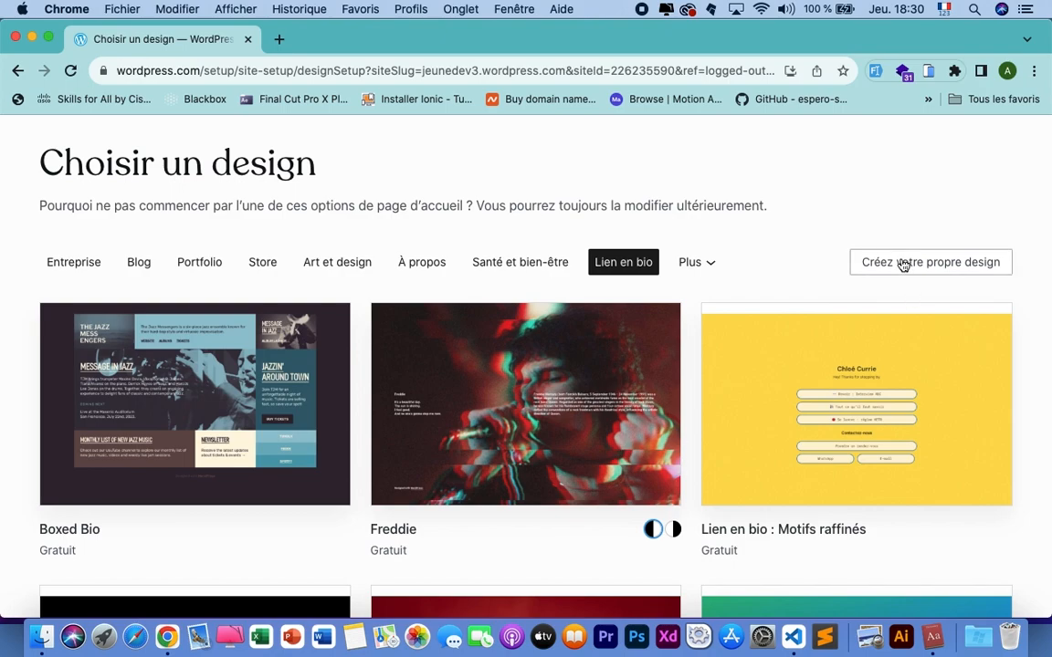
{"action": "scroll", "coordinate": [902, 265], "scroll_direction": "down", "scroll_amount": 1}
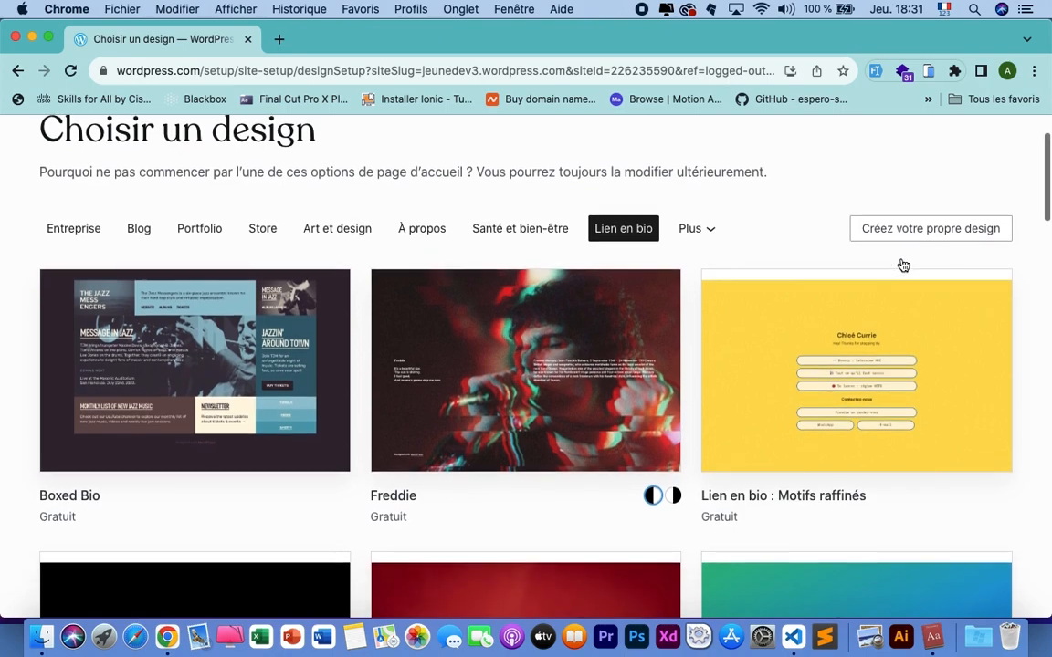
Switch from Lien en bio back to the Blog designs and examine which free and Premium themes it offers
{"action": "left_click", "coordinate": [137, 233]}
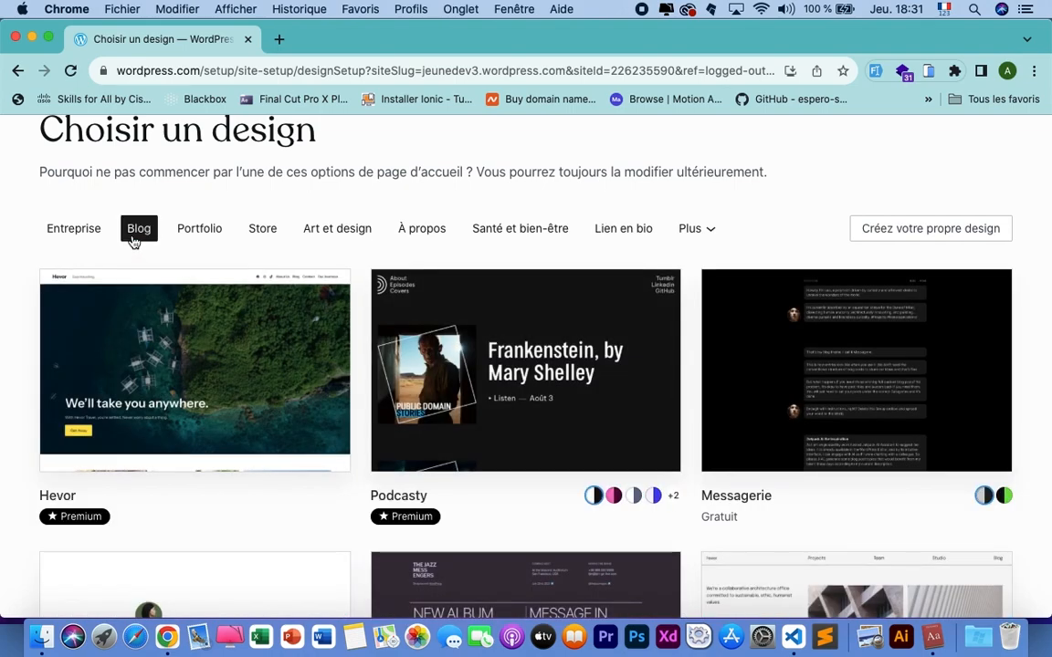
{"action": "scroll", "coordinate": [212, 398], "scroll_direction": "down", "scroll_amount": 5}
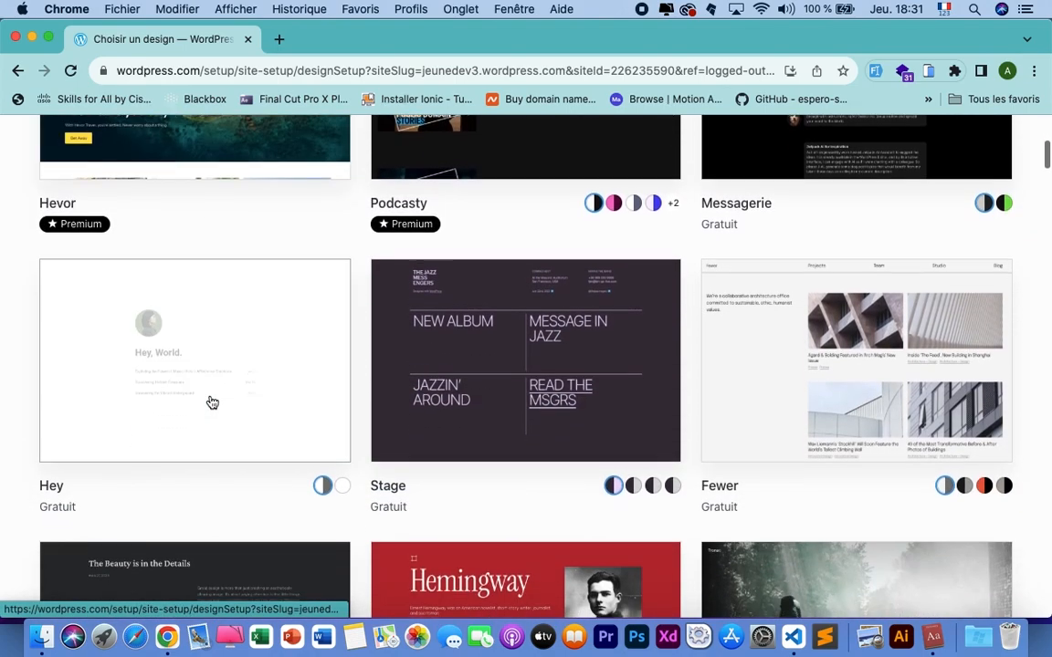
{"action": "scroll", "coordinate": [212, 403], "scroll_direction": "down", "scroll_amount": 8}
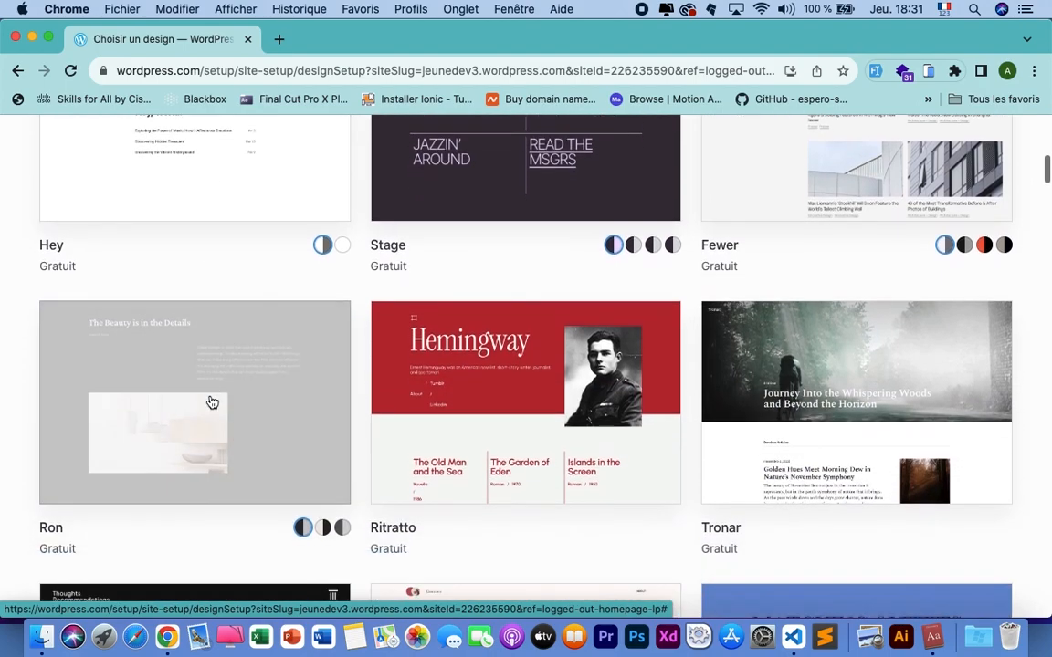
{"action": "scroll", "coordinate": [212, 403], "scroll_direction": "down", "scroll_amount": 7}
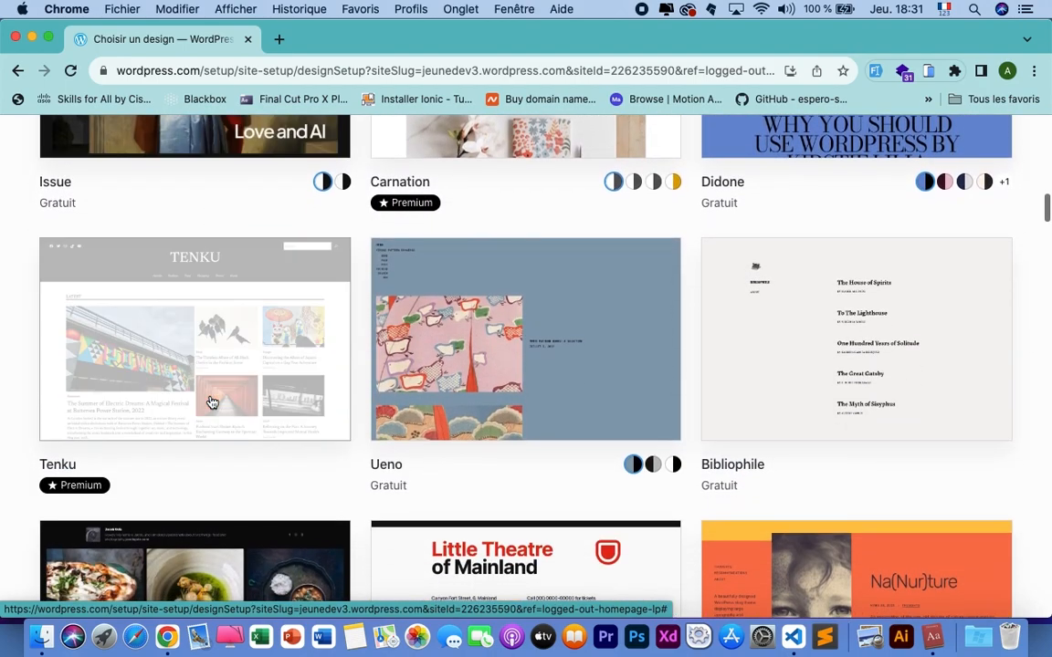
{"action": "scroll", "coordinate": [212, 402], "scroll_direction": "down", "scroll_amount": 1}
{"action": "scroll", "coordinate": [212, 403], "scroll_direction": "up", "scroll_amount": 1}
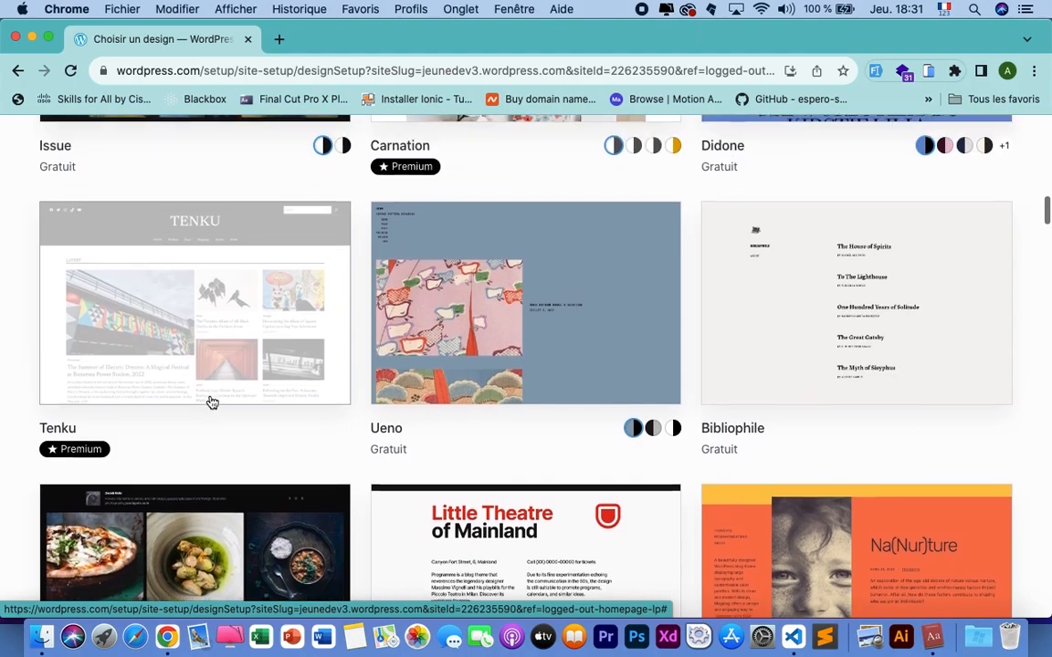
{"action": "scroll", "coordinate": [212, 403], "scroll_direction": "down", "scroll_amount": 10}
{"action": "scroll", "coordinate": [211, 403], "scroll_direction": "down", "scroll_amount": 2}
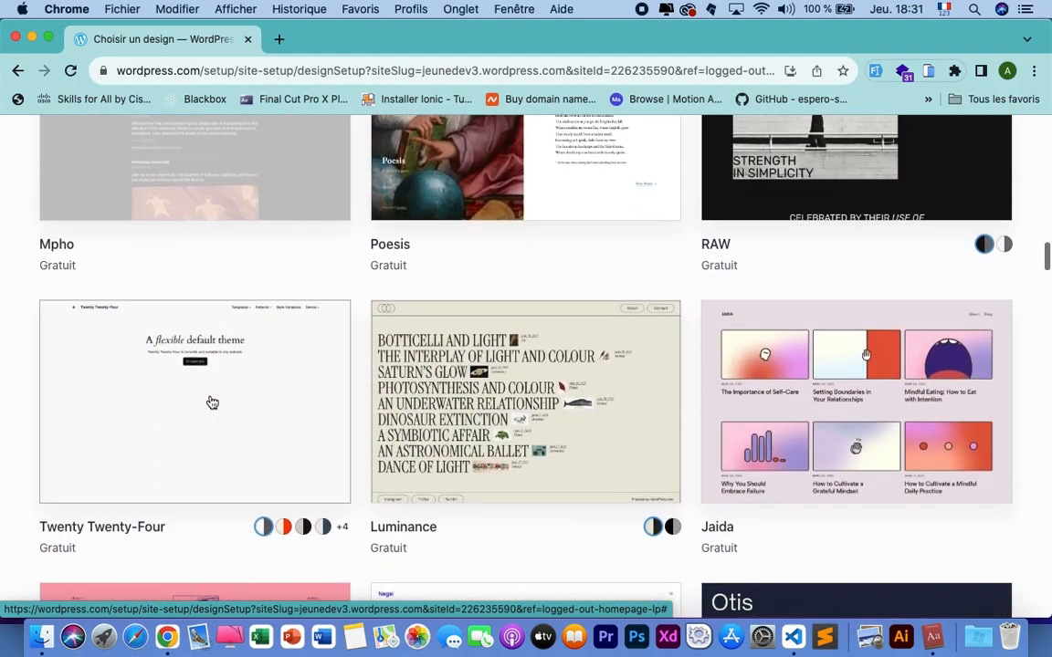
{"action": "scroll", "coordinate": [474, 482], "scroll_direction": "down", "scroll_amount": 5}
{"action": "scroll", "coordinate": [474, 484], "scroll_direction": "down", "scroll_amount": 6}
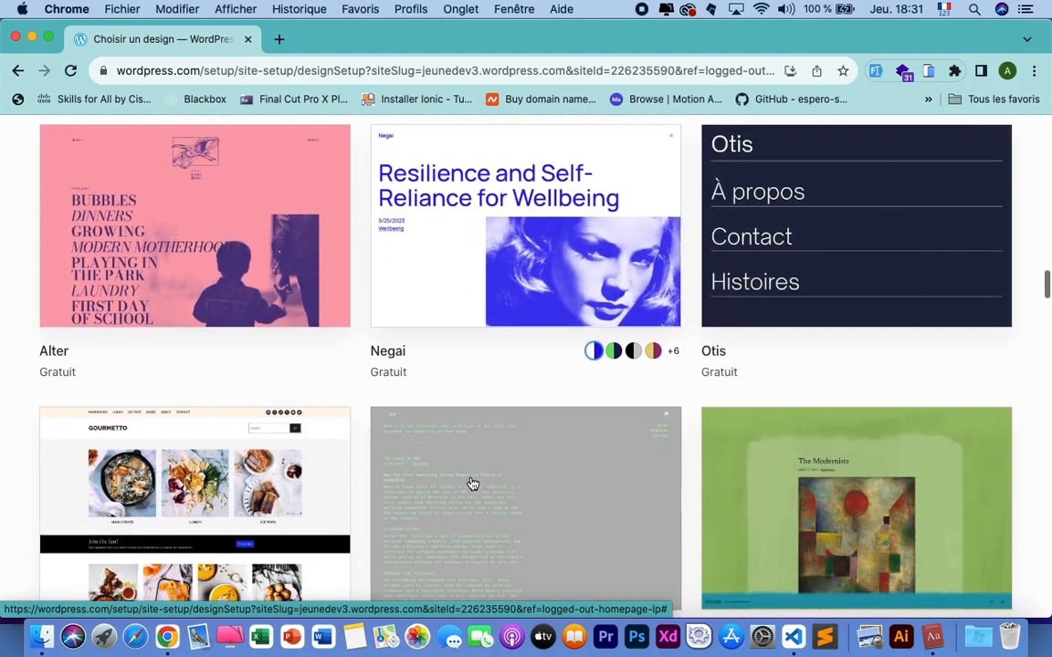
{"action": "scroll", "coordinate": [472, 483], "scroll_direction": "down", "scroll_amount": 8}
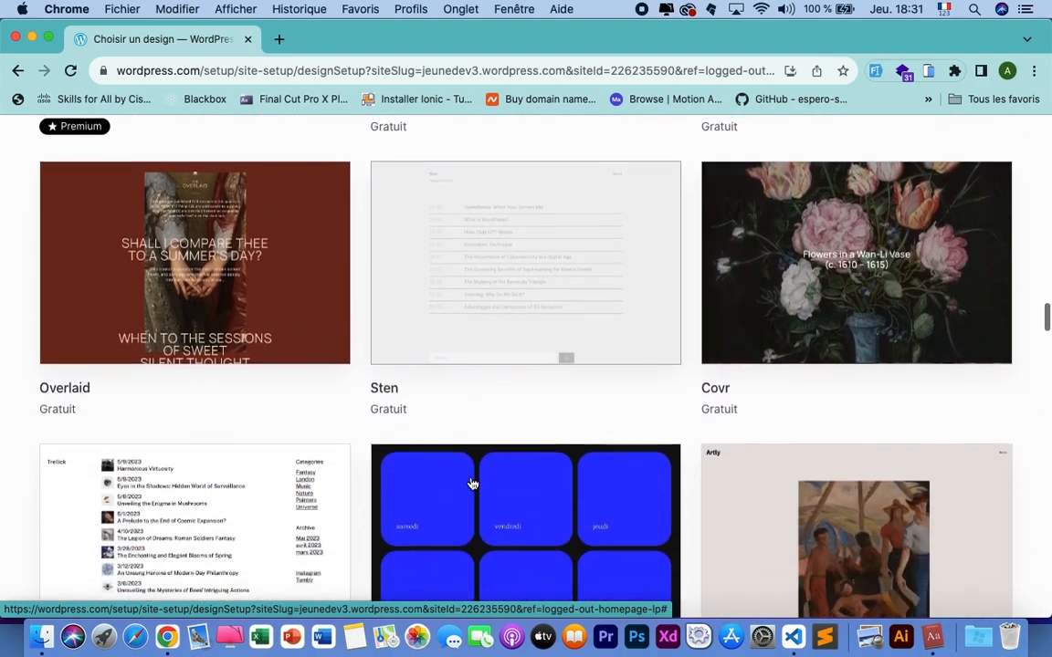
Go through the whole Blog design list from its start to the Créez votre propre design section at its end
{"action": "scroll", "coordinate": [471, 483], "scroll_direction": "up", "scroll_amount": 20}
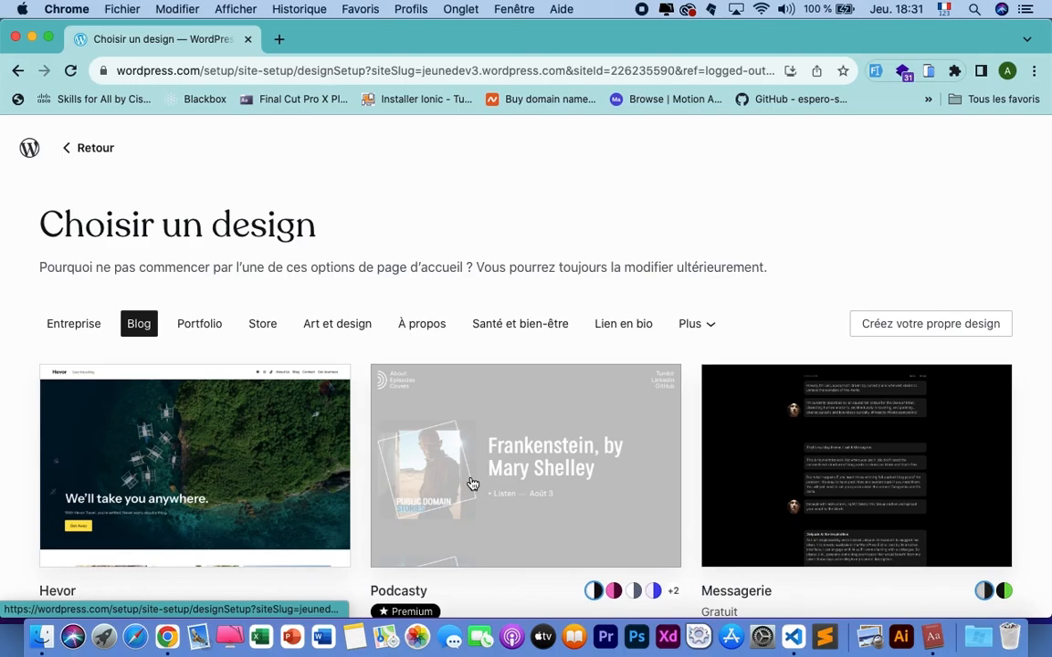
{"action": "scroll", "coordinate": [472, 483], "scroll_direction": "down", "scroll_amount": 20}
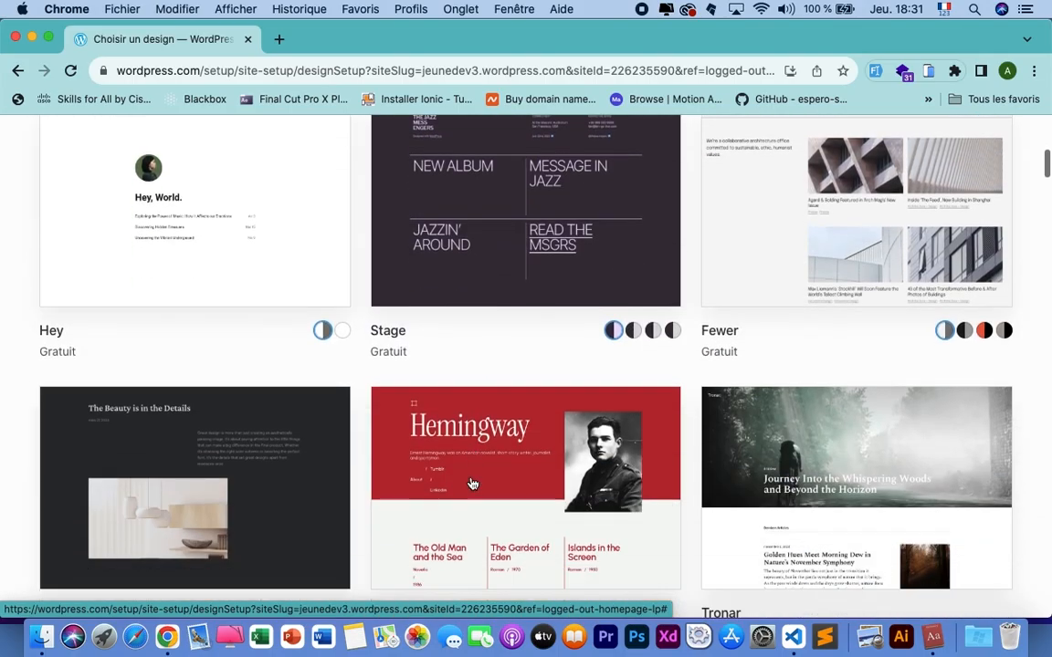
{"action": "scroll", "coordinate": [471, 483], "scroll_direction": "down", "scroll_amount": 20}
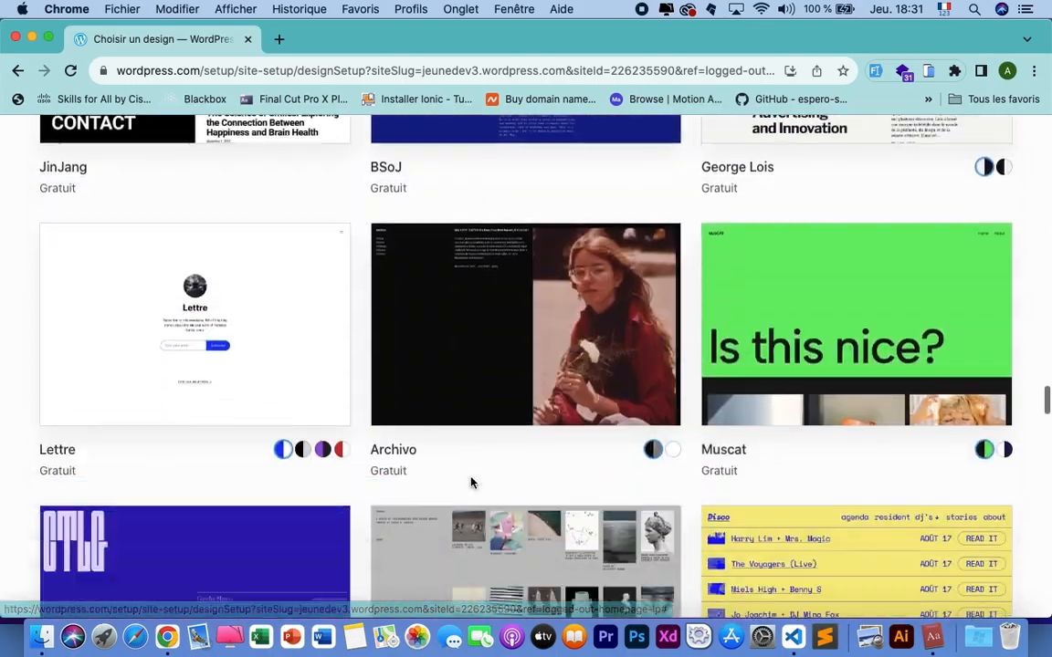
{"action": "scroll", "coordinate": [471, 483], "scroll_direction": "down", "scroll_amount": 20}
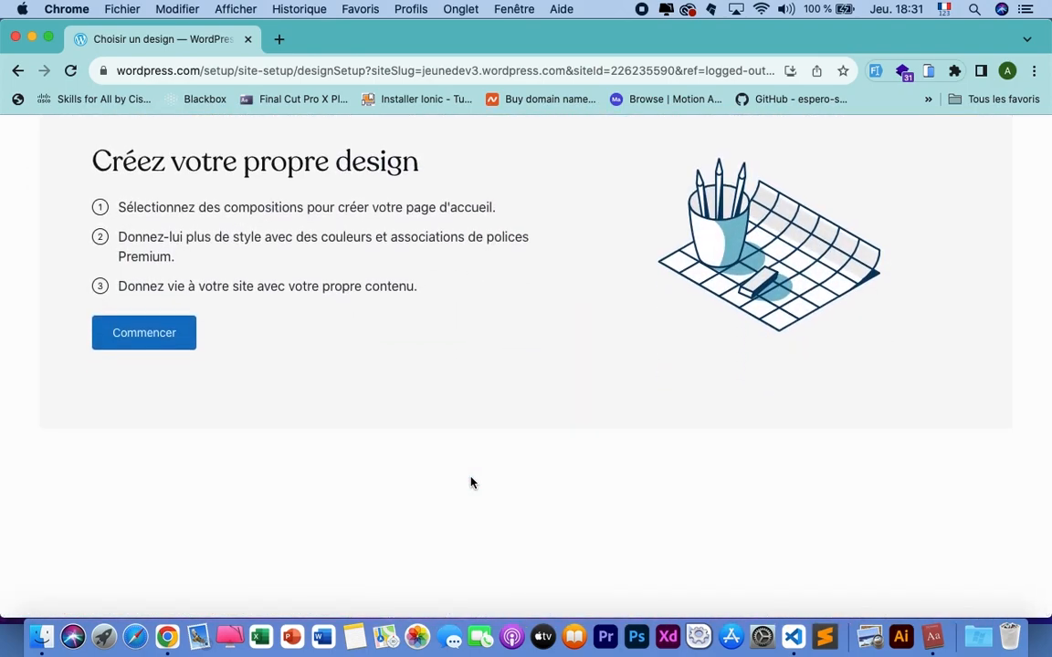
{"action": "scroll", "coordinate": [471, 483], "scroll_direction": "up", "scroll_amount": 3}
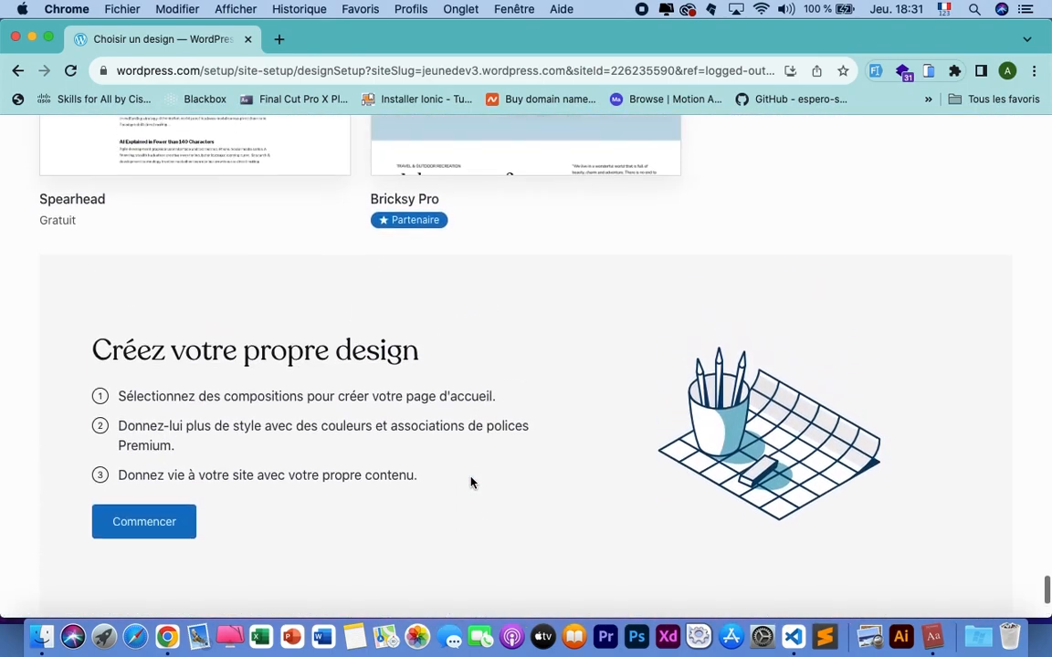
{"action": "scroll", "coordinate": [471, 483], "scroll_direction": "down", "scroll_amount": 5}
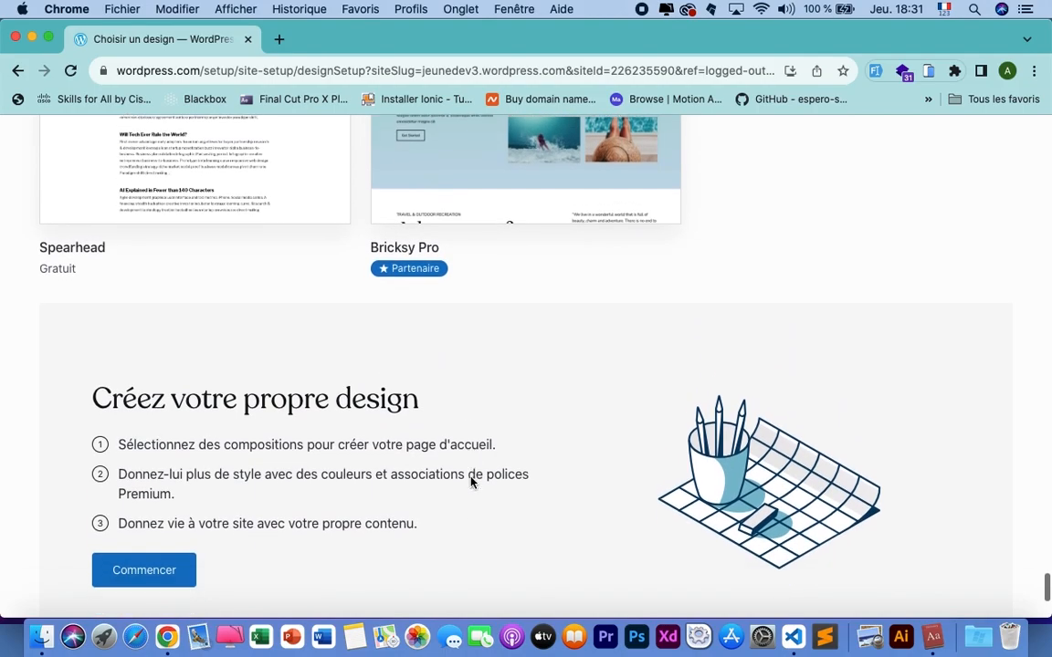
{"action": "scroll", "coordinate": [365, 373], "scroll_direction": "up", "scroll_amount": 15}
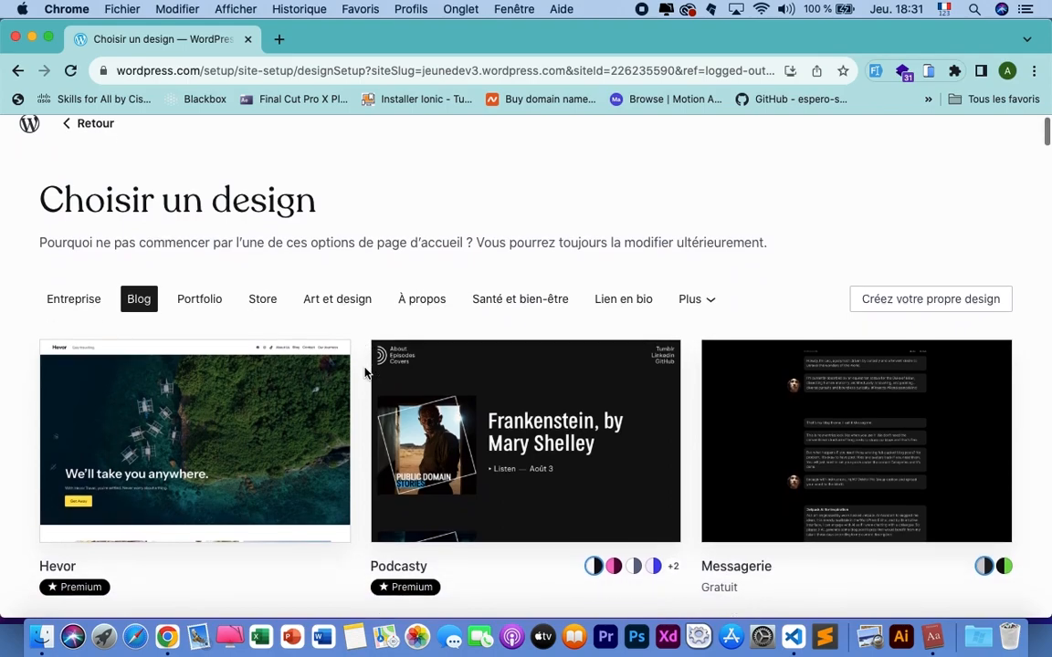
Open the Créez votre propre design option, look through the En-tête compositions and return to the design selection
{"action": "left_click", "coordinate": [927, 301]}
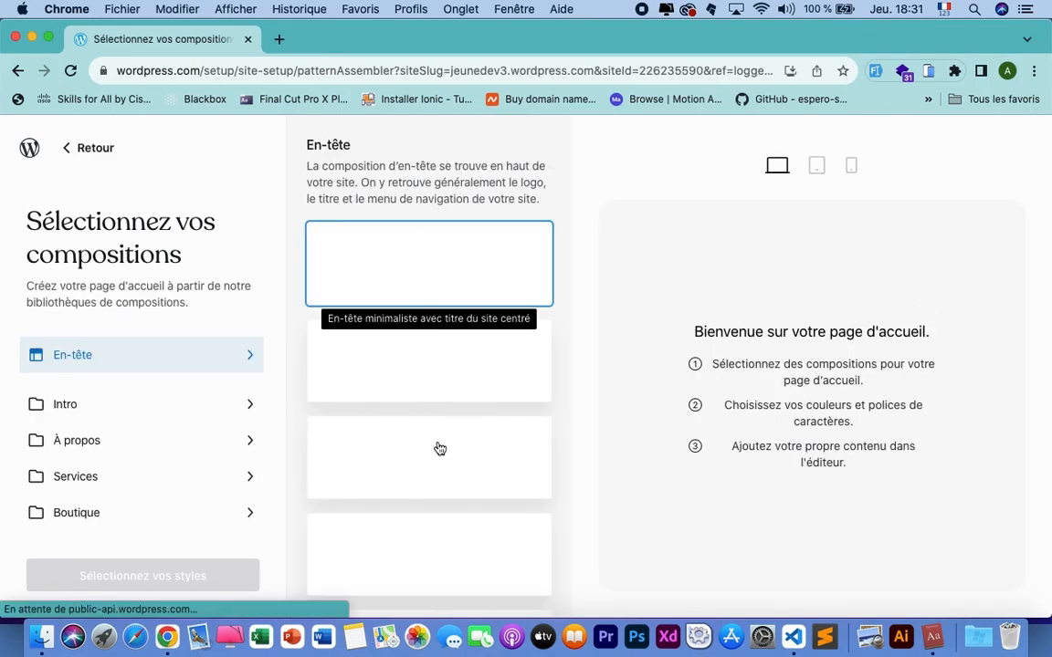
{"action": "scroll", "coordinate": [434, 411], "scroll_direction": "down", "scroll_amount": 3}
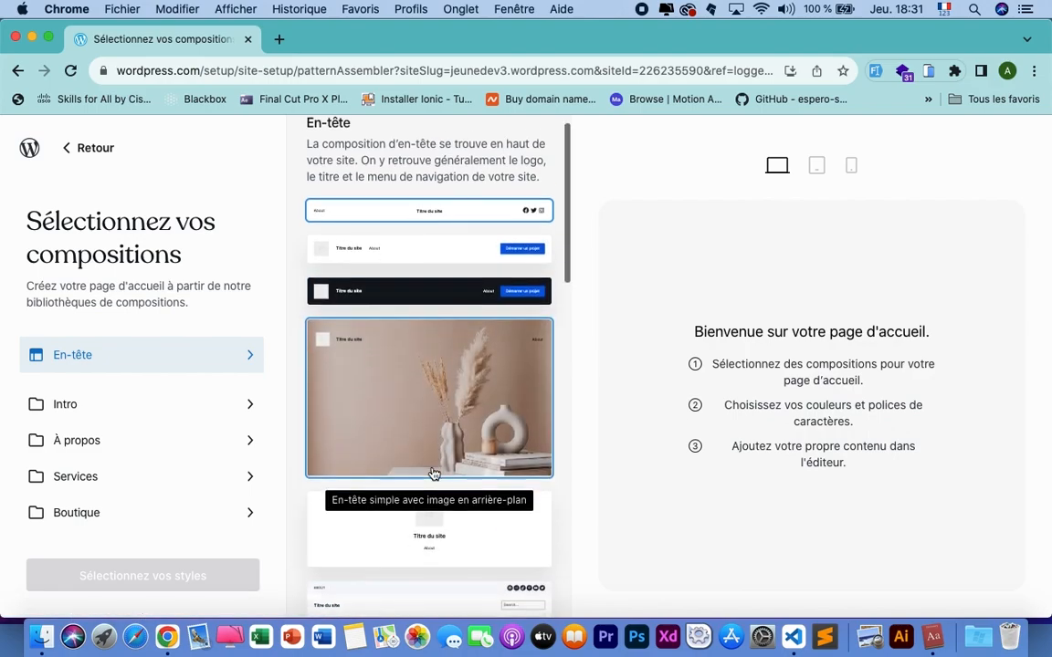
{"action": "scroll", "coordinate": [433, 474], "scroll_direction": "down", "scroll_amount": 3}
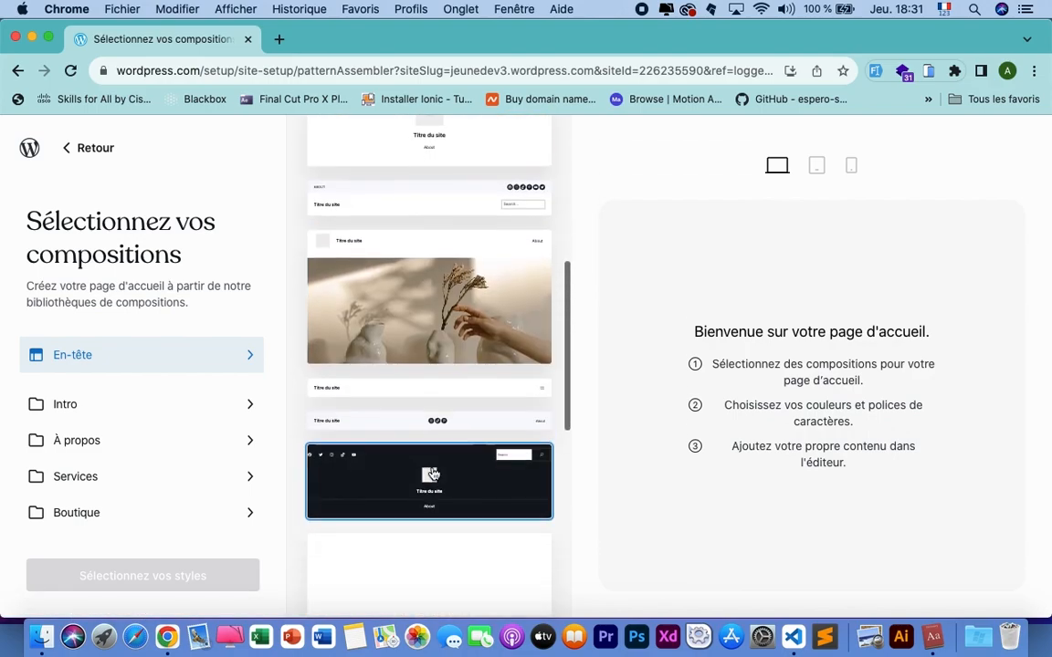
{"action": "scroll", "coordinate": [434, 474], "scroll_direction": "down", "scroll_amount": 5}
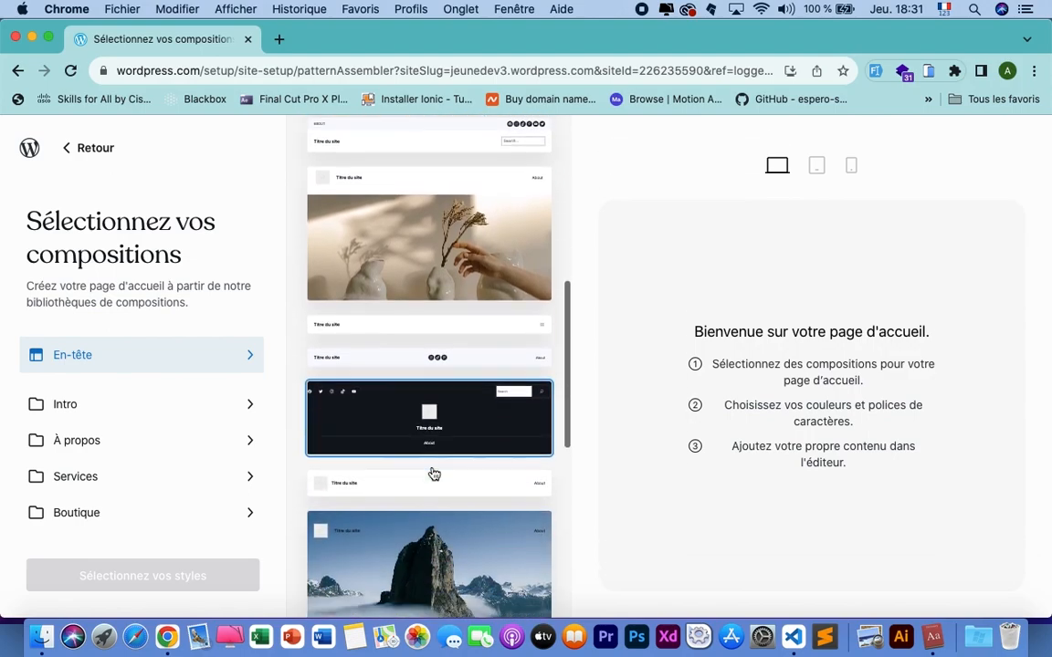
{"action": "scroll", "coordinate": [434, 474], "scroll_direction": "down", "scroll_amount": 5}
{"action": "scroll", "coordinate": [433, 474], "scroll_direction": "up", "scroll_amount": 10}
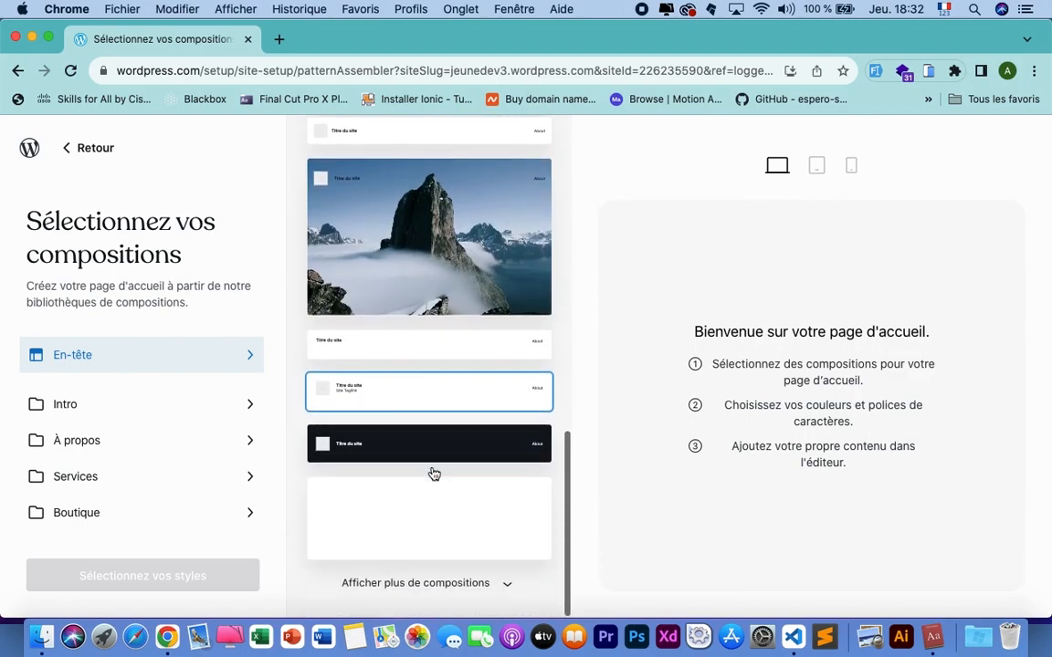
{"action": "scroll", "coordinate": [434, 474], "scroll_direction": "up", "scroll_amount": 5}
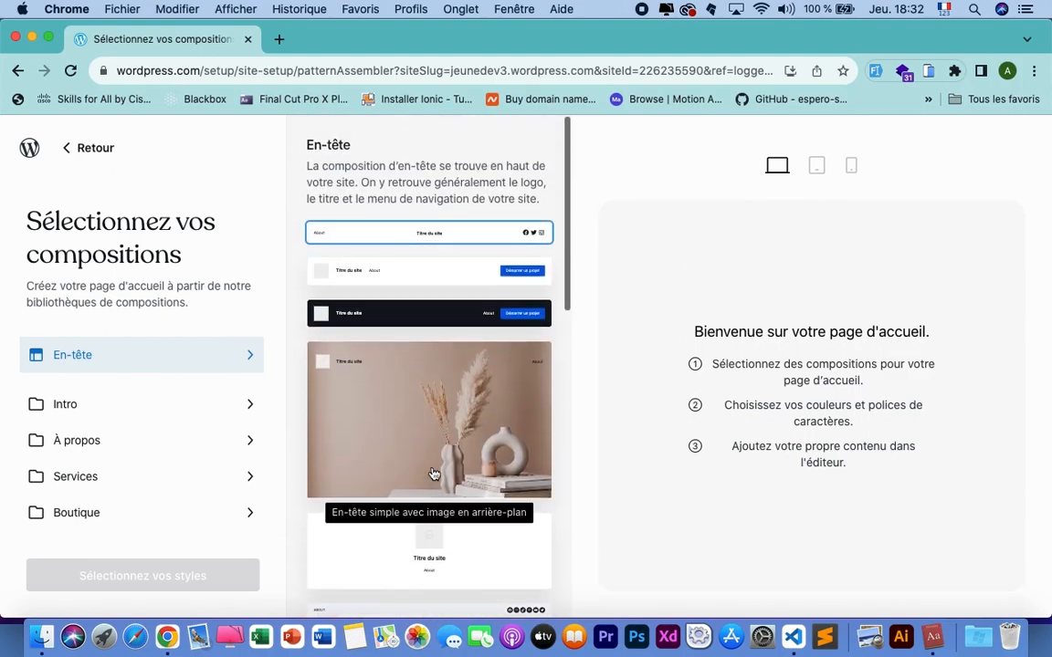
{"action": "left_click", "coordinate": [70, 153]}
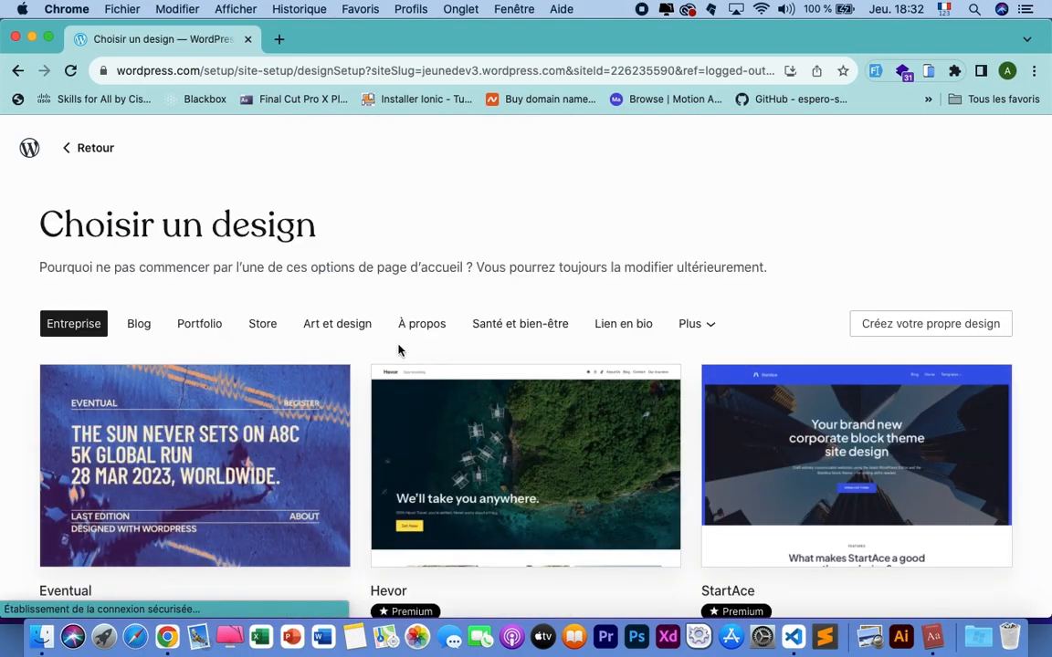
Find the Fewer theme among the Blog category designs and open its preview
{"action": "scroll", "coordinate": [398, 350], "scroll_direction": "down", "scroll_amount": 2}
{"action": "left_click", "coordinate": [140, 242]}
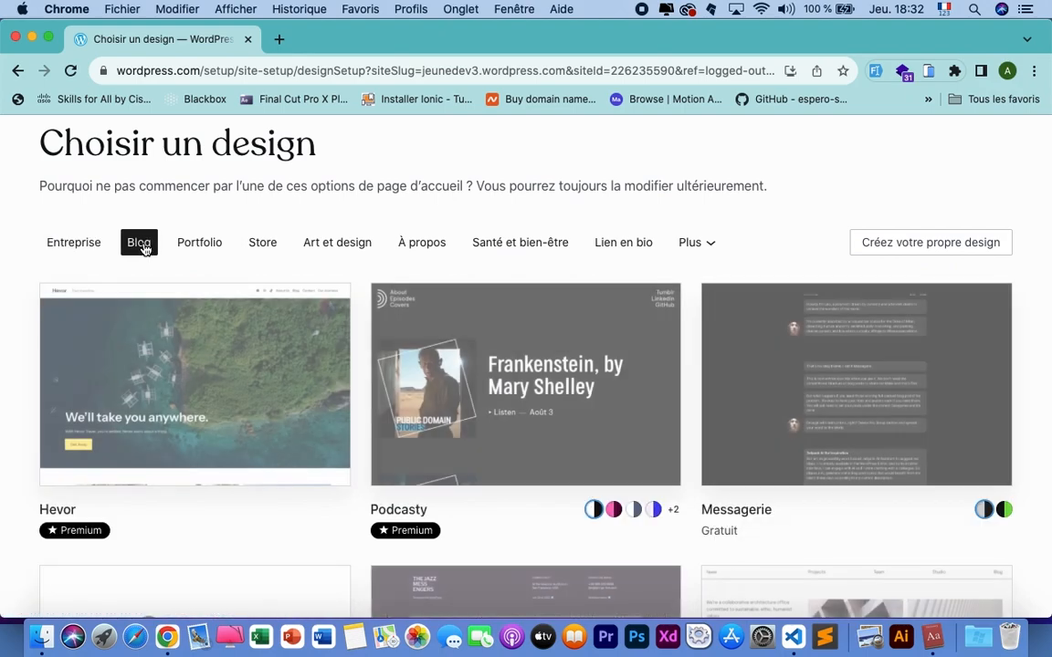
{"action": "scroll", "coordinate": [223, 349], "scroll_direction": "down", "scroll_amount": 5}
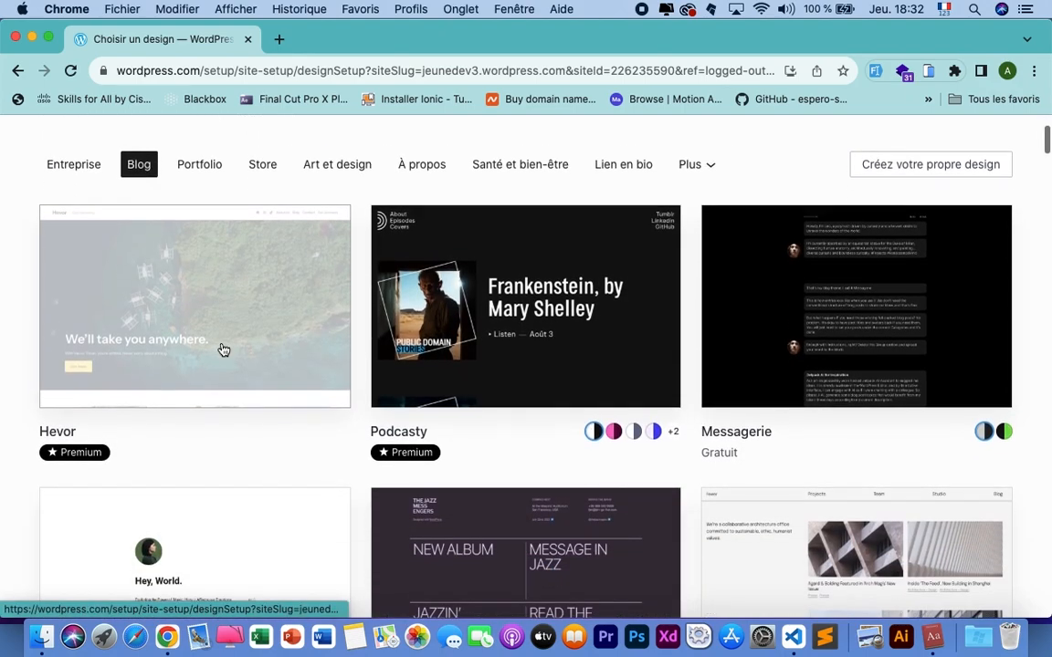
{"action": "scroll", "coordinate": [224, 350], "scroll_direction": "down", "scroll_amount": 1}
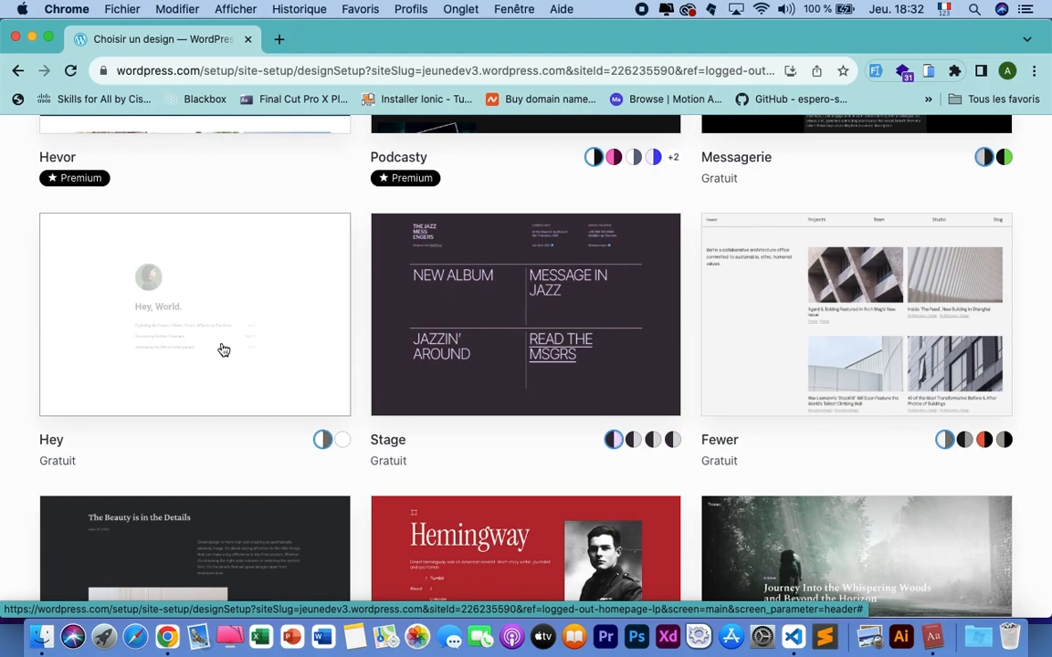
{"action": "scroll", "coordinate": [223, 350], "scroll_direction": "down", "scroll_amount": 1}
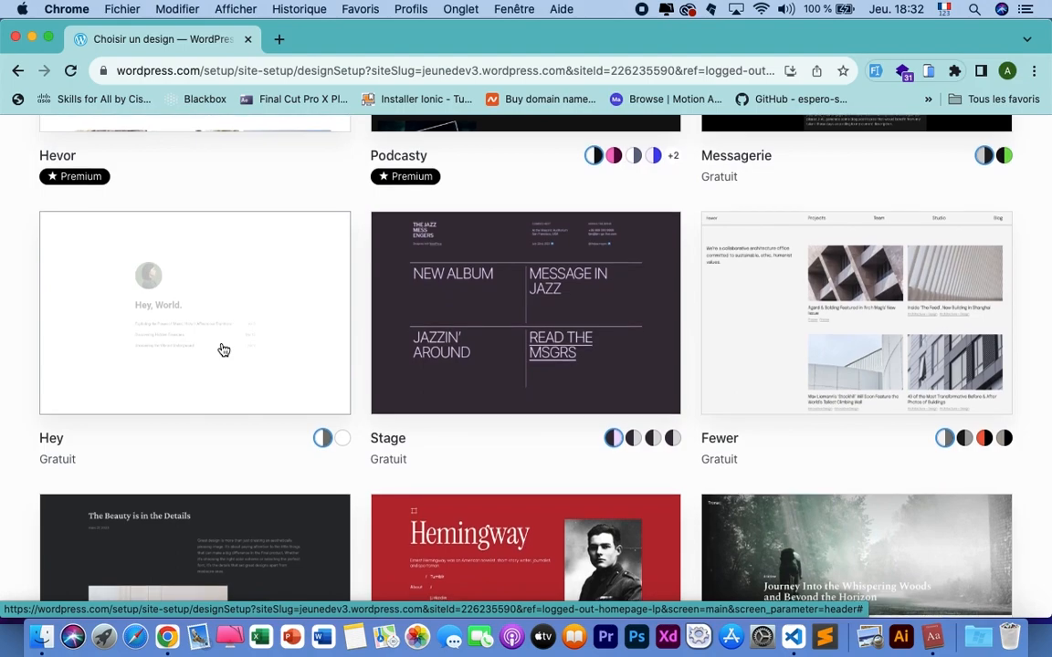
{"action": "scroll", "coordinate": [829, 329], "scroll_direction": "down", "scroll_amount": 10}
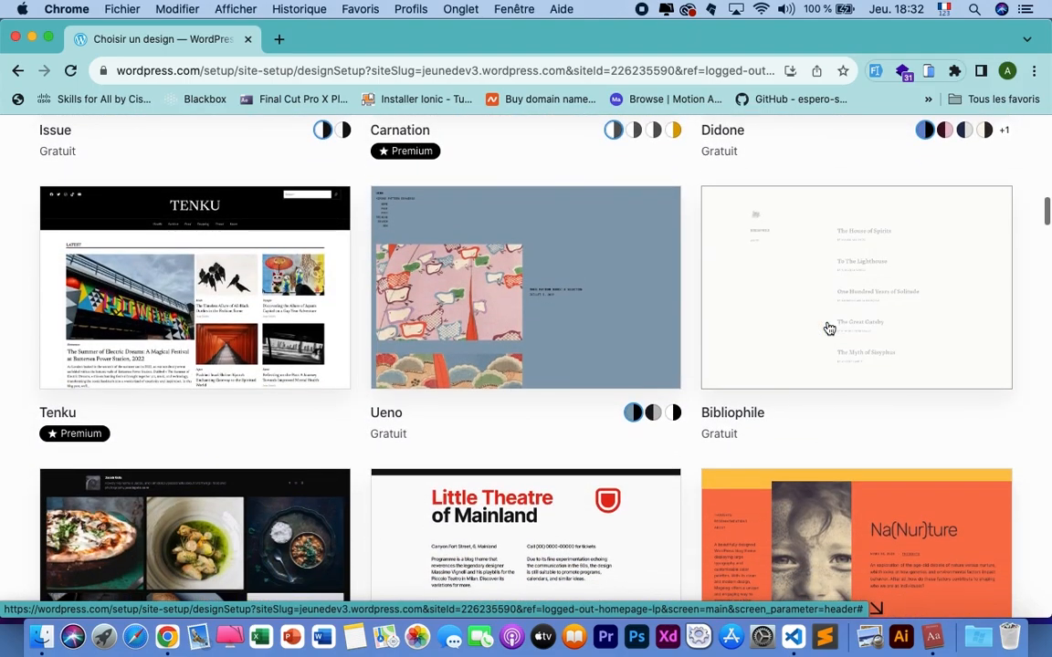
{"action": "scroll", "coordinate": [829, 329], "scroll_direction": "down", "scroll_amount": 4}
{"action": "scroll", "coordinate": [829, 329], "scroll_direction": "up", "scroll_amount": 10}
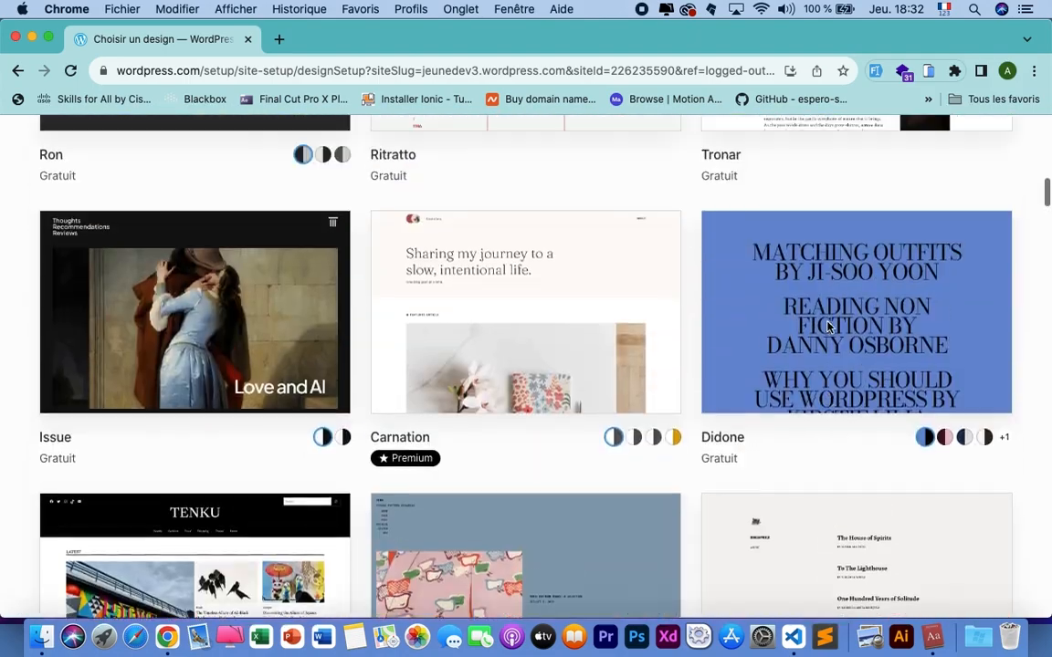
{"action": "scroll", "coordinate": [829, 329], "scroll_direction": "up", "scroll_amount": 2}
{"action": "scroll", "coordinate": [857, 411], "scroll_direction": "down", "scroll_amount": 2}
{"action": "scroll", "coordinate": [857, 418], "scroll_direction": "up", "scroll_amount": 5}
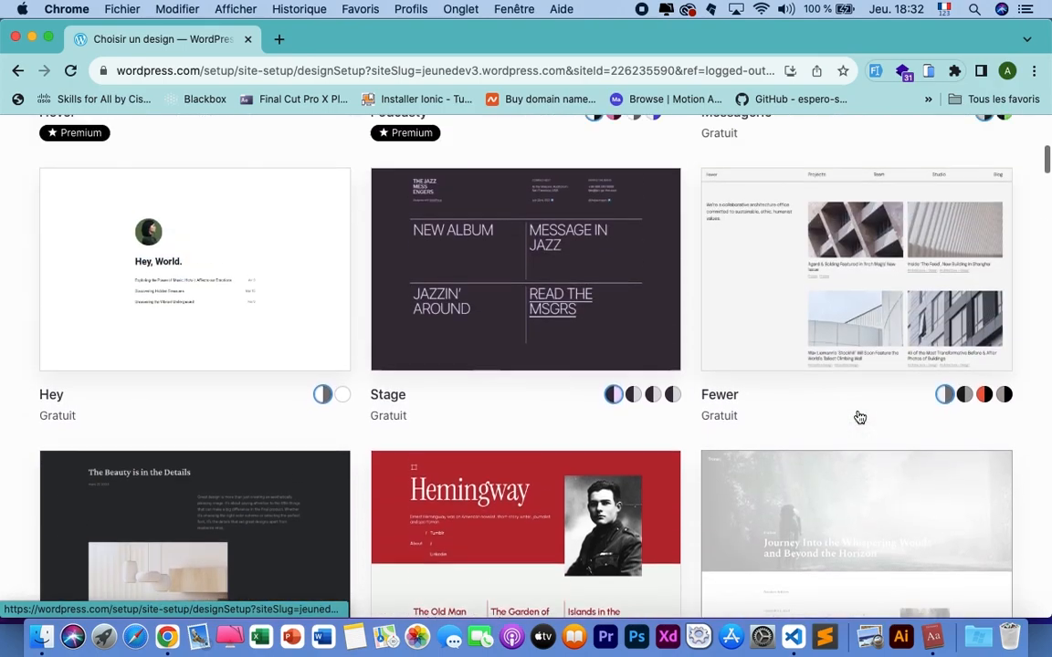
{"action": "scroll", "coordinate": [860, 417], "scroll_direction": "up", "scroll_amount": 3}
{"action": "scroll", "coordinate": [859, 419], "scroll_direction": "down", "scroll_amount": 5}
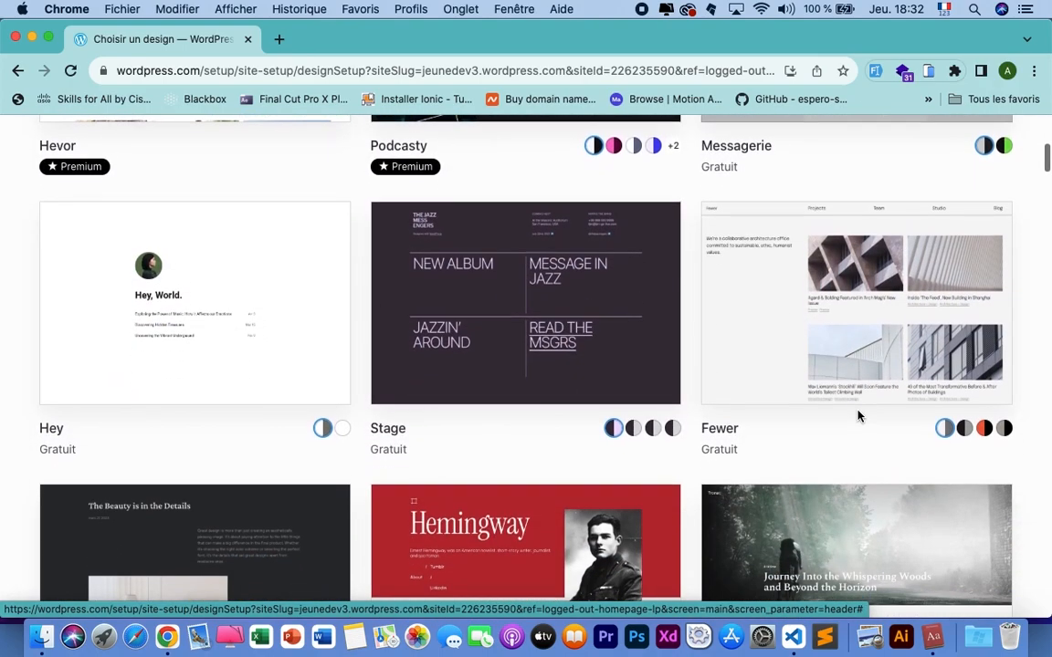
{"action": "left_click", "coordinate": [846, 324]}
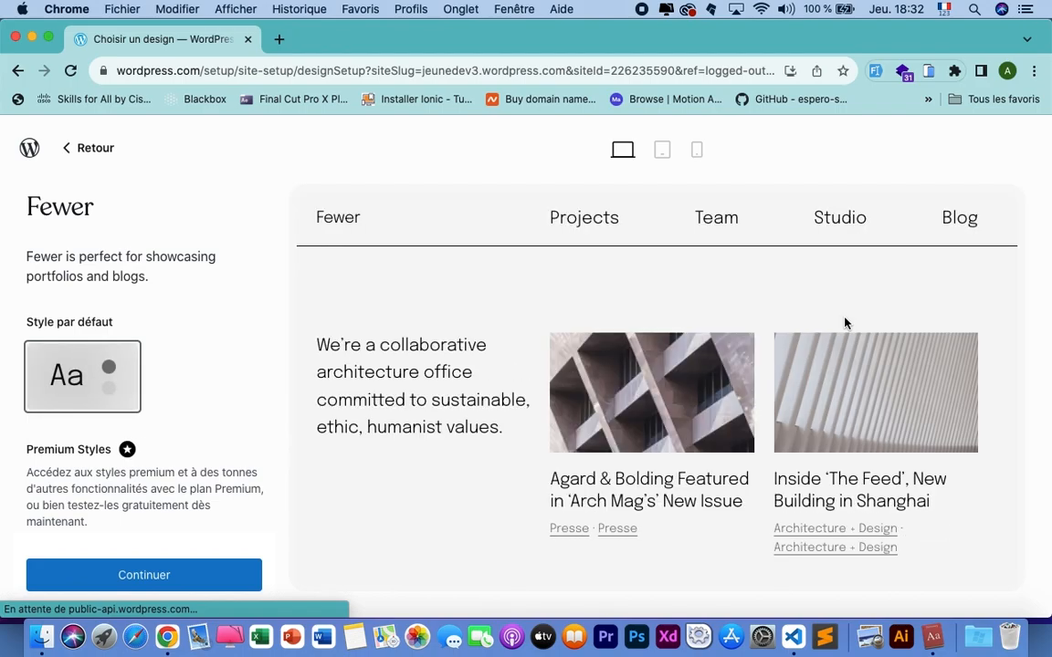
Examine the Fewer design's preview in the desktop, tablet and phone layouts, ending on the desktop layout
{"action": "scroll", "coordinate": [677, 399], "scroll_direction": "down", "scroll_amount": 10}
{"action": "scroll", "coordinate": [676, 399], "scroll_direction": "up", "scroll_amount": 10}
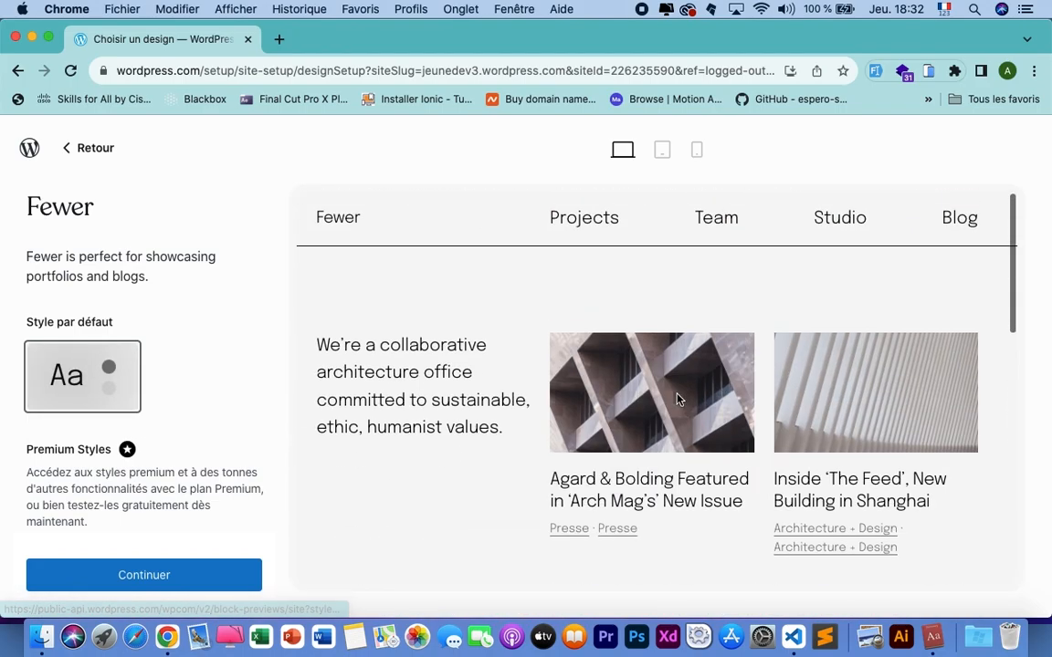
{"action": "left_click", "coordinate": [662, 152]}
{"action": "left_click", "coordinate": [697, 152]}
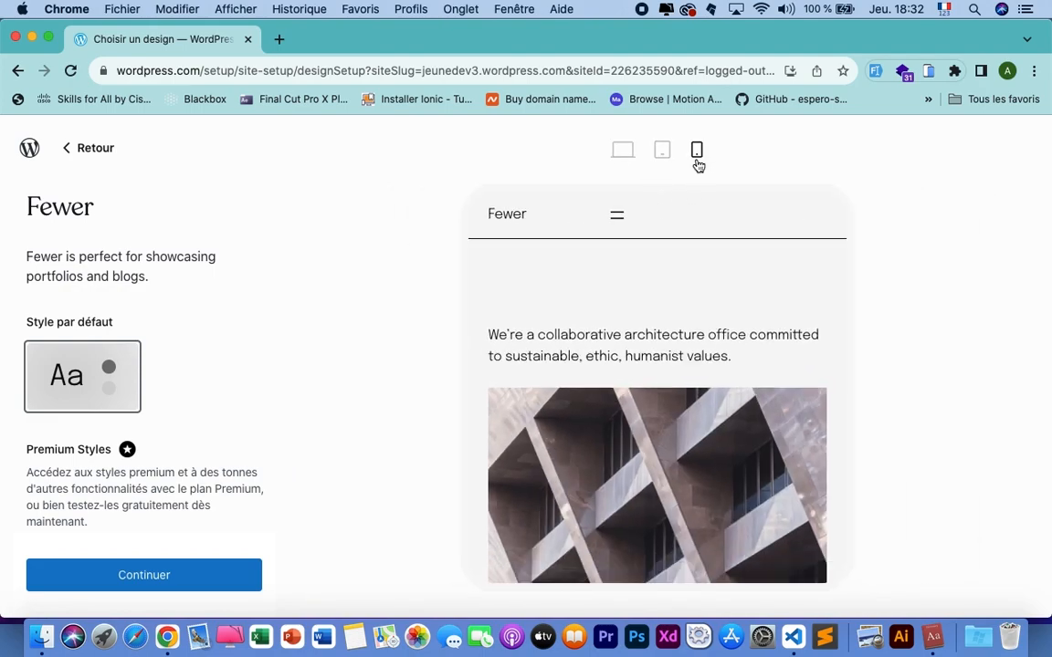
{"action": "scroll", "coordinate": [691, 389], "scroll_direction": "down", "scroll_amount": 20}
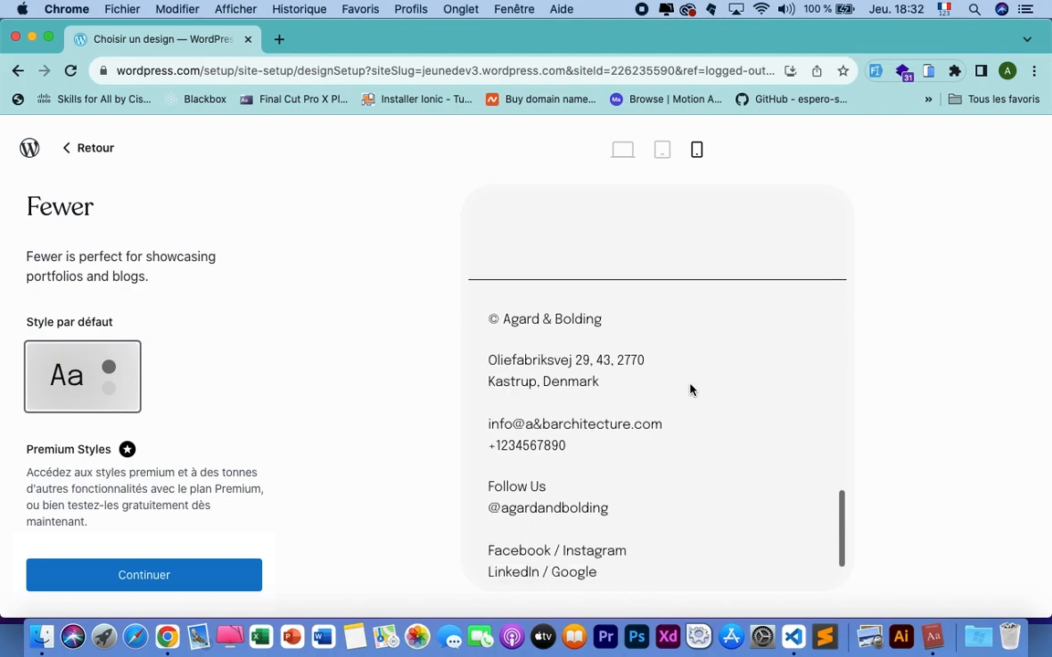
{"action": "left_click", "coordinate": [623, 151]}
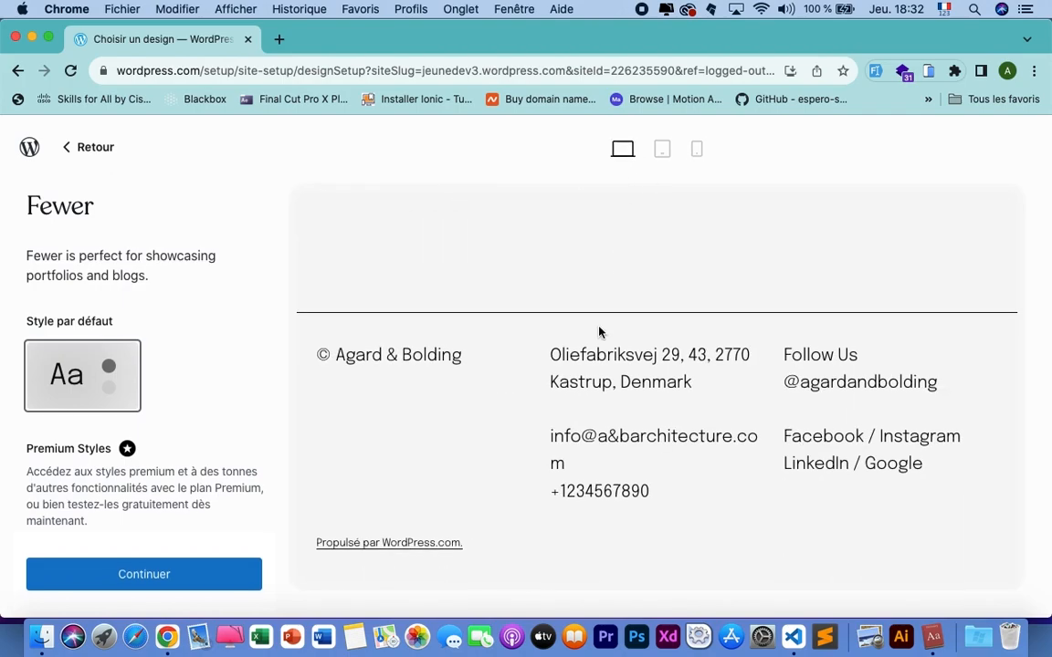
Continue with the Fewer design and review the launch checklist and site preview on the Bientôt prêt au lancement page
{"action": "left_click", "coordinate": [144, 575]}
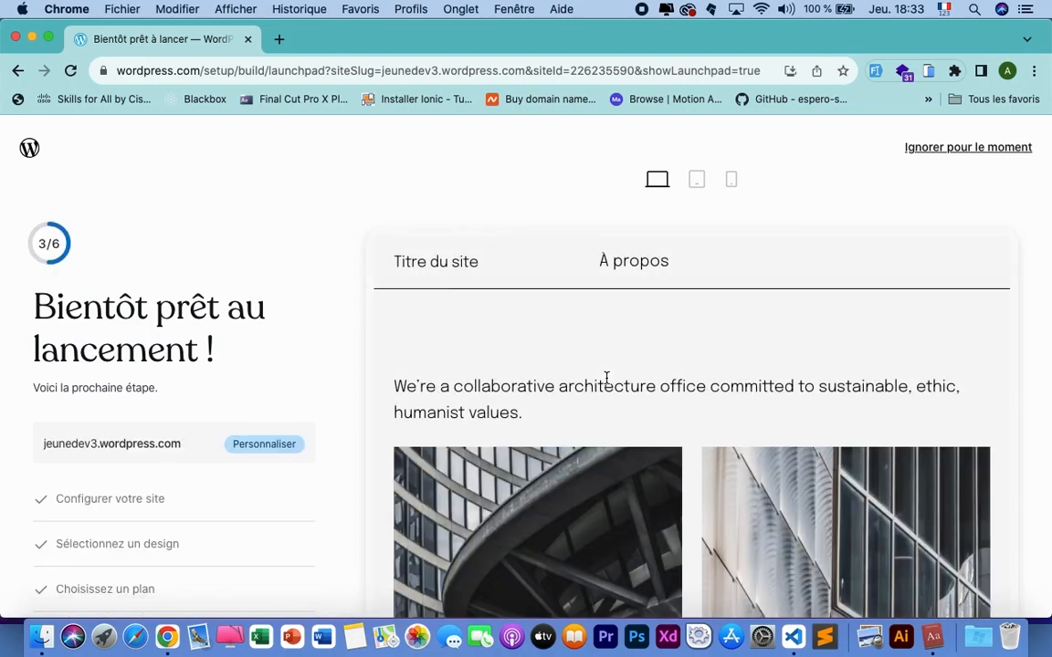
{"action": "scroll", "coordinate": [456, 520], "scroll_direction": "down", "scroll_amount": 5}
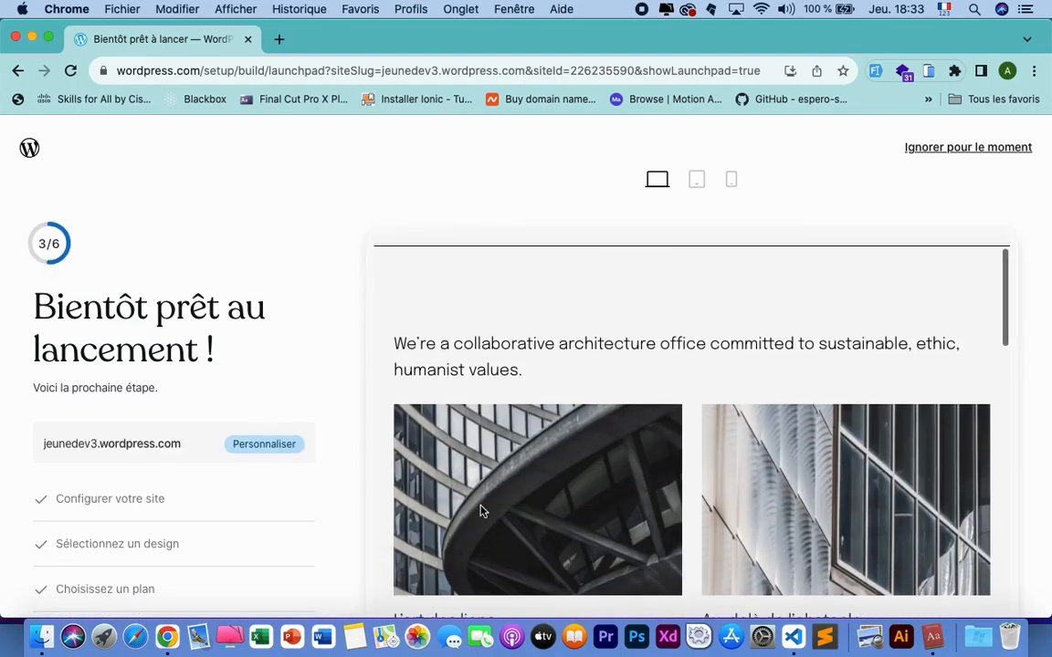
{"action": "scroll", "coordinate": [142, 512], "scroll_direction": "down", "scroll_amount": 3}
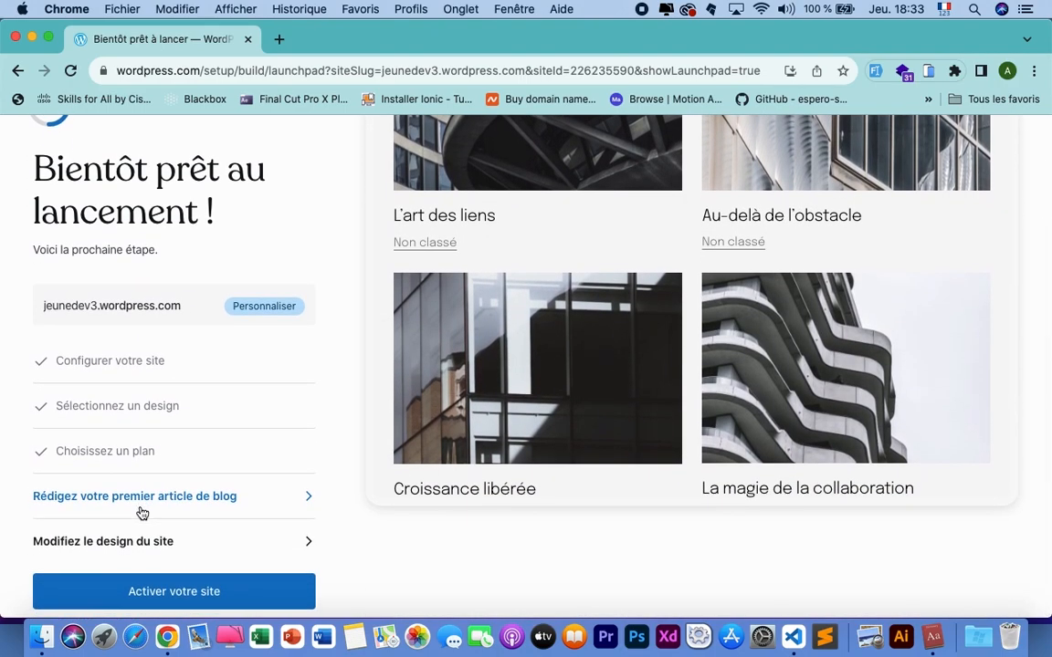
{"action": "scroll", "coordinate": [142, 513], "scroll_direction": "up", "scroll_amount": 3}
{"action": "scroll", "coordinate": [141, 514], "scroll_direction": "down", "scroll_amount": 3}
{"action": "scroll", "coordinate": [141, 512], "scroll_direction": "up", "scroll_amount": 3}
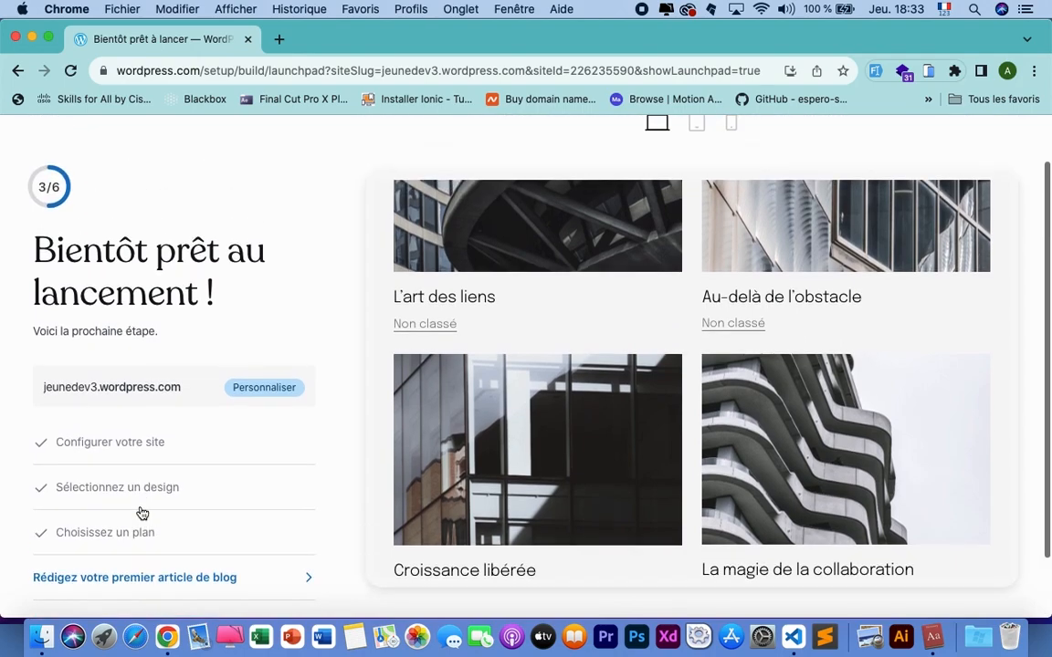
{"action": "scroll", "coordinate": [142, 512], "scroll_direction": "down", "scroll_amount": 3}
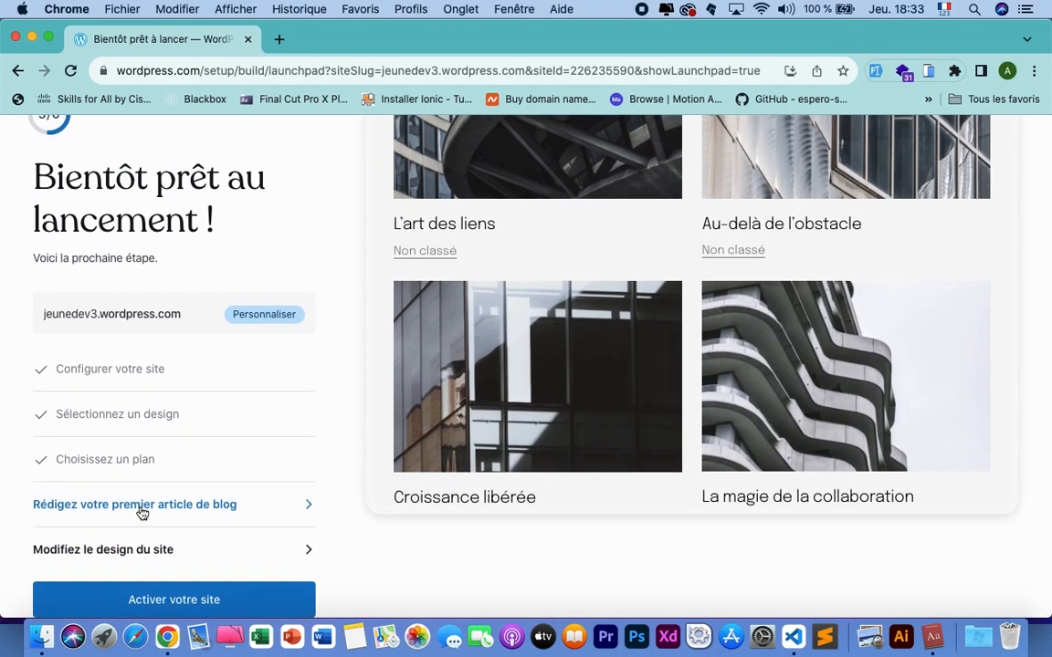
{"action": "scroll", "coordinate": [510, 319], "scroll_direction": "up", "scroll_amount": 6}
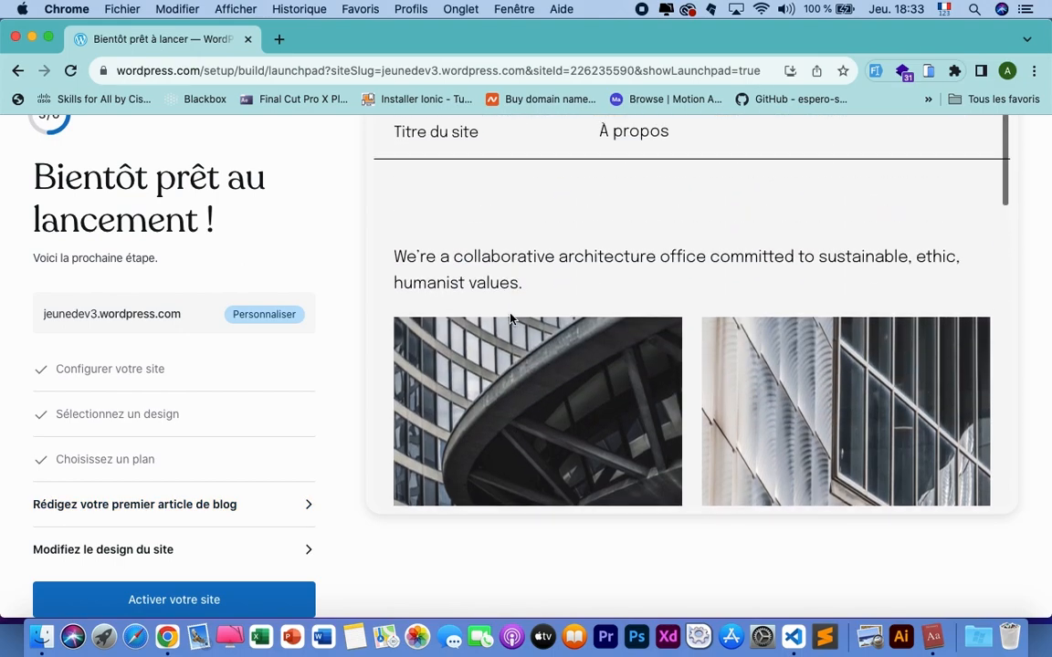
{"action": "scroll", "coordinate": [510, 318], "scroll_direction": "down", "scroll_amount": 1}
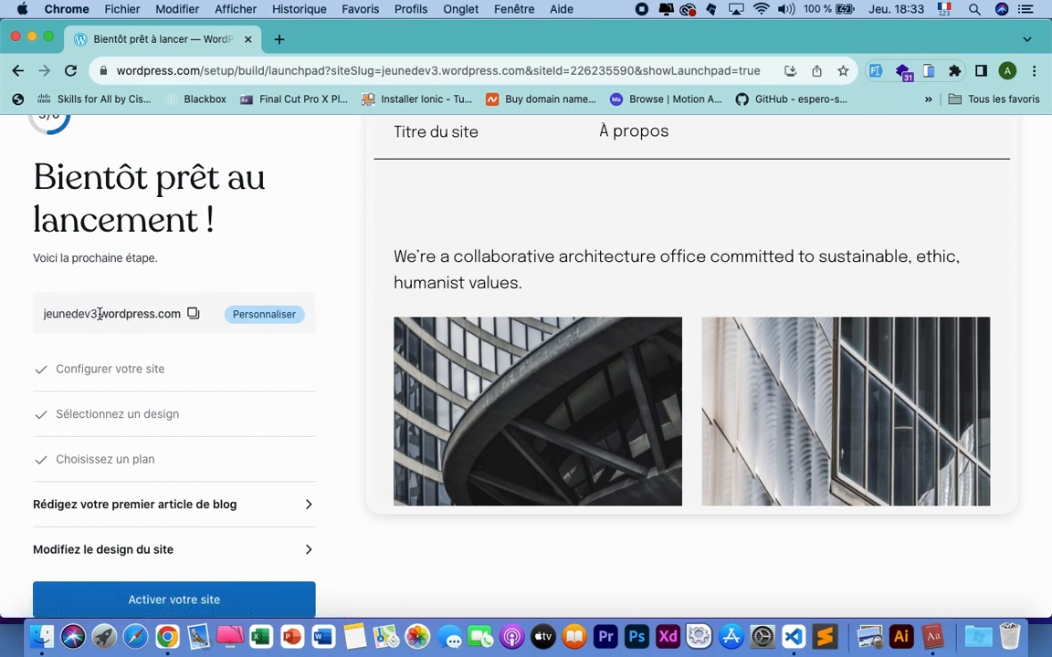
{"action": "scroll", "coordinate": [99, 314], "scroll_direction": "down", "scroll_amount": 1}
{"action": "scroll", "coordinate": [99, 314], "scroll_direction": "up", "scroll_amount": 1}
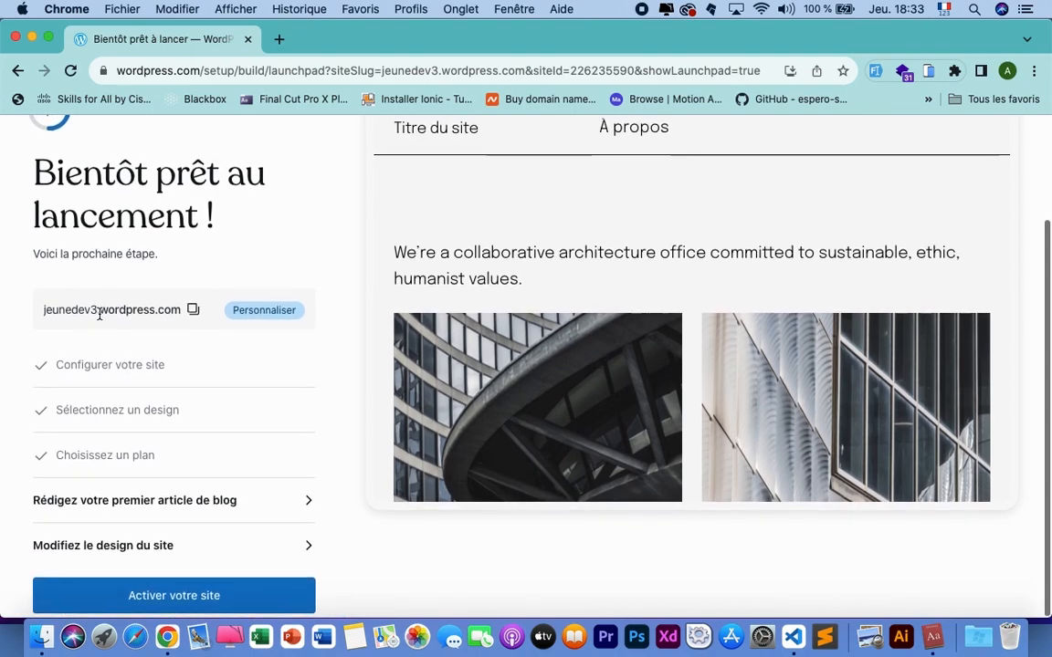
{"action": "scroll", "coordinate": [98, 314], "scroll_direction": "up", "scroll_amount": 3}
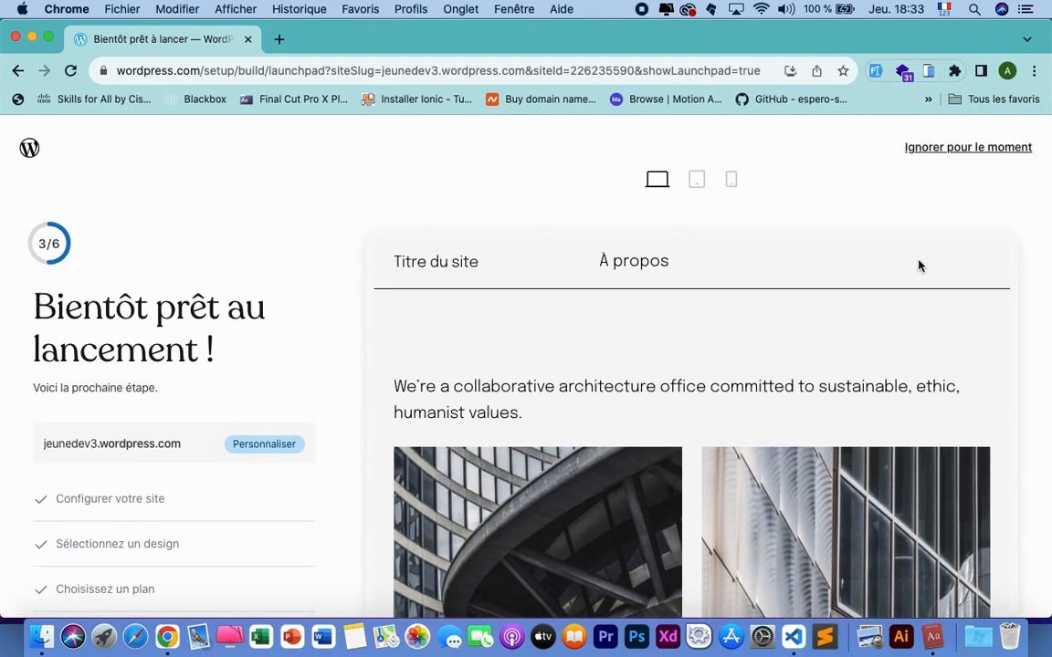
Skip the remaining launch steps for the moment and look over the Mon accueil dashboard
{"action": "left_click", "coordinate": [955, 148]}
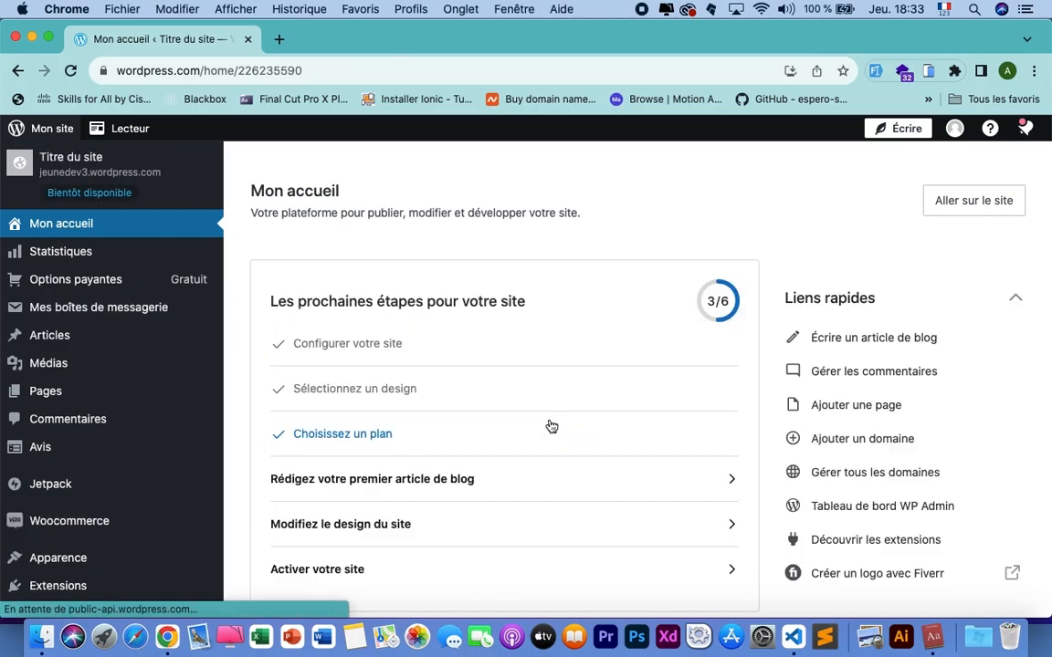
{"action": "scroll", "coordinate": [548, 423], "scroll_direction": "down", "scroll_amount": 10}
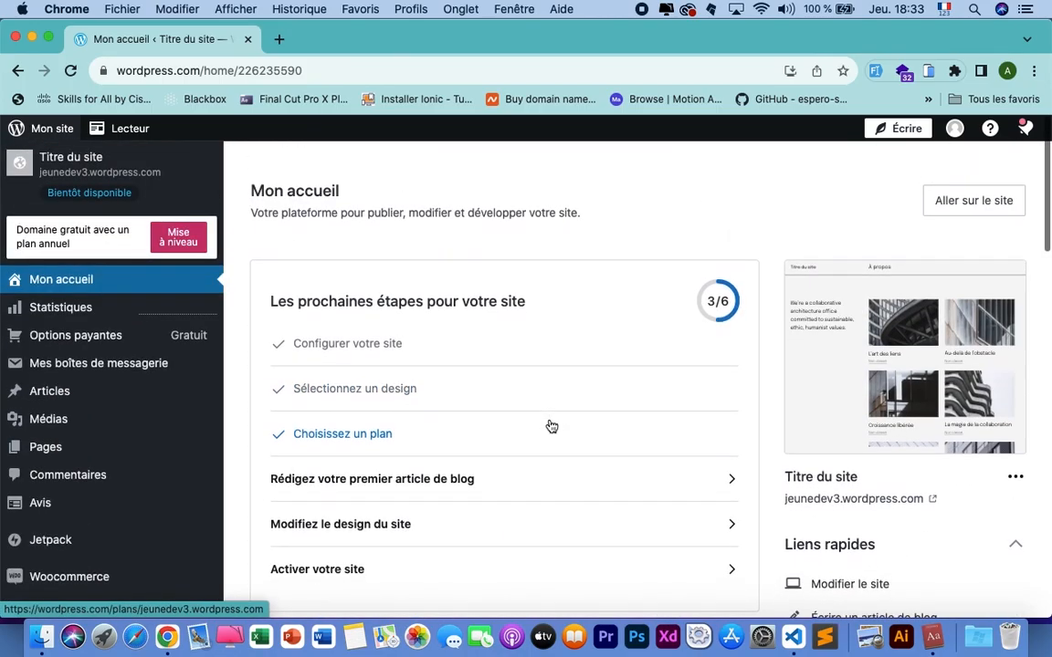
{"action": "scroll", "coordinate": [549, 423], "scroll_direction": "down", "scroll_amount": 10}
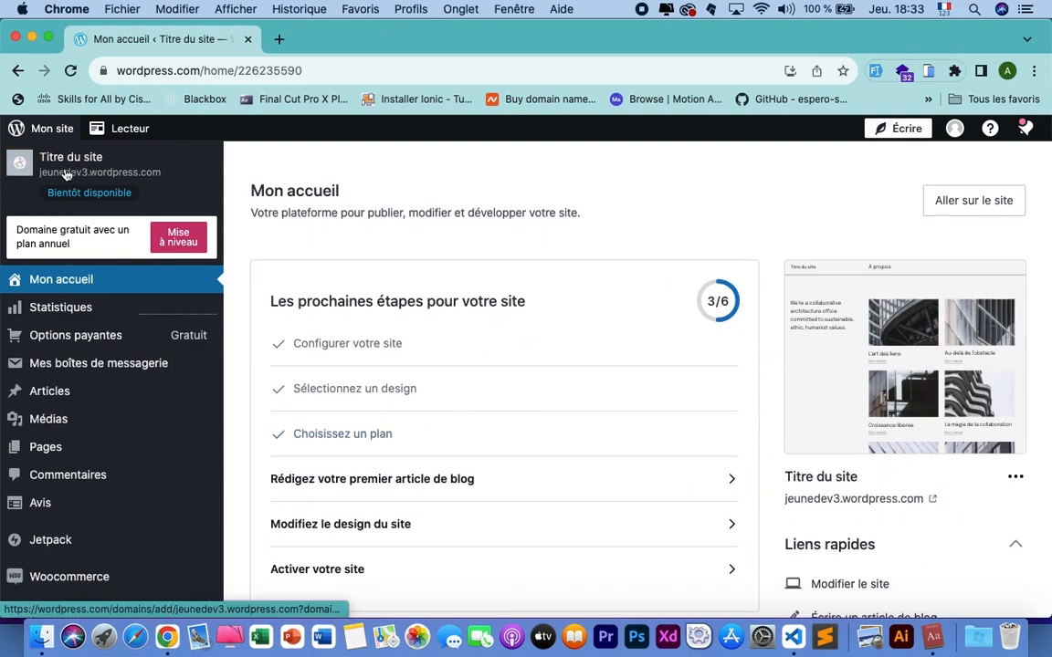
Open the preview of jeunedev3.wordpress.com from the dashboard, examine it down to the footer and go to the site itself
{"action": "left_click", "coordinate": [52, 129]}
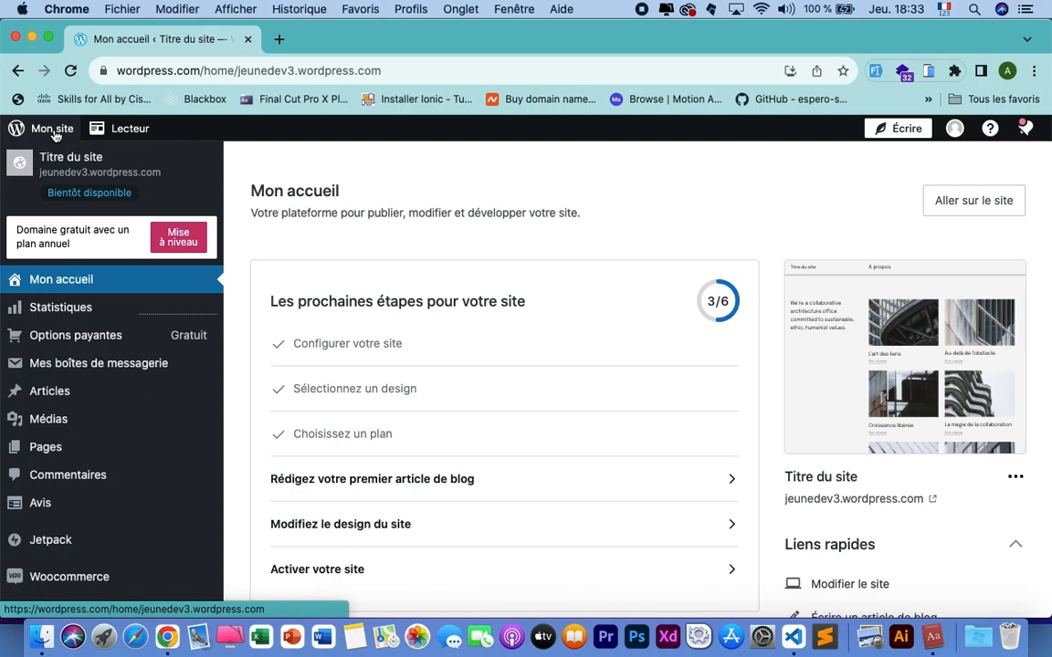
{"action": "left_click", "coordinate": [65, 160]}
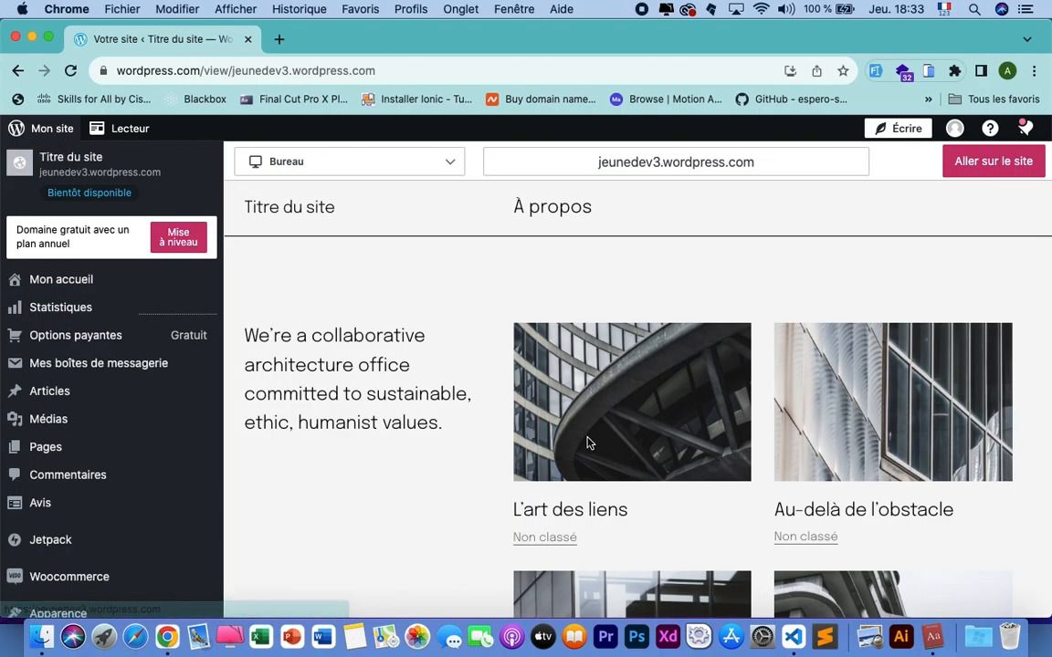
{"action": "scroll", "coordinate": [587, 439], "scroll_direction": "down", "scroll_amount": 5}
{"action": "scroll", "coordinate": [587, 439], "scroll_direction": "up", "scroll_amount": 5}
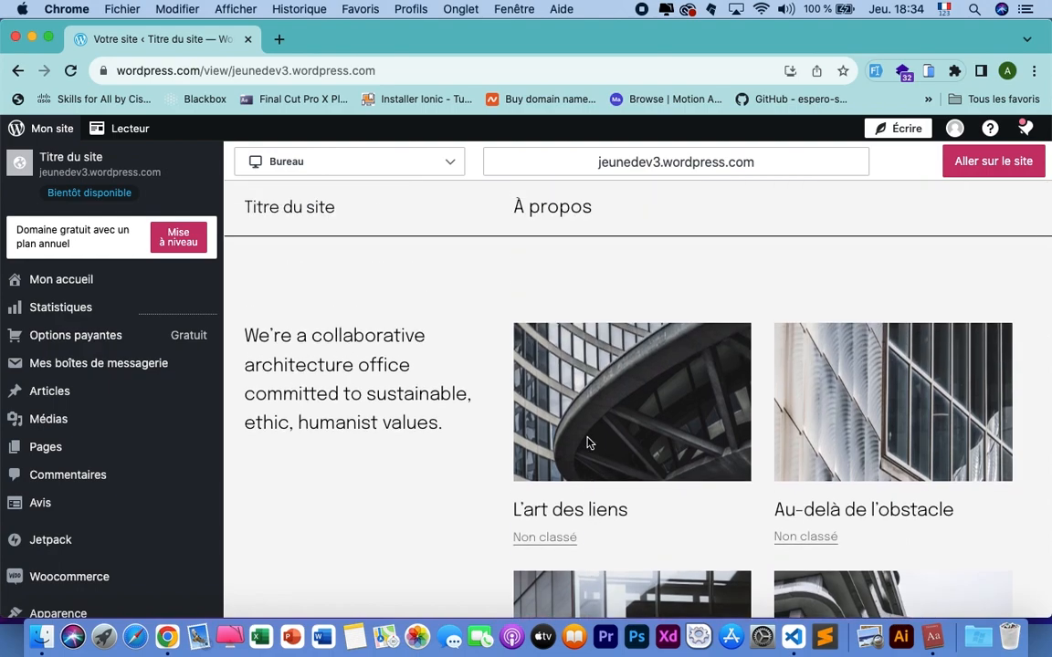
{"action": "scroll", "coordinate": [587, 443], "scroll_direction": "down", "scroll_amount": 6}
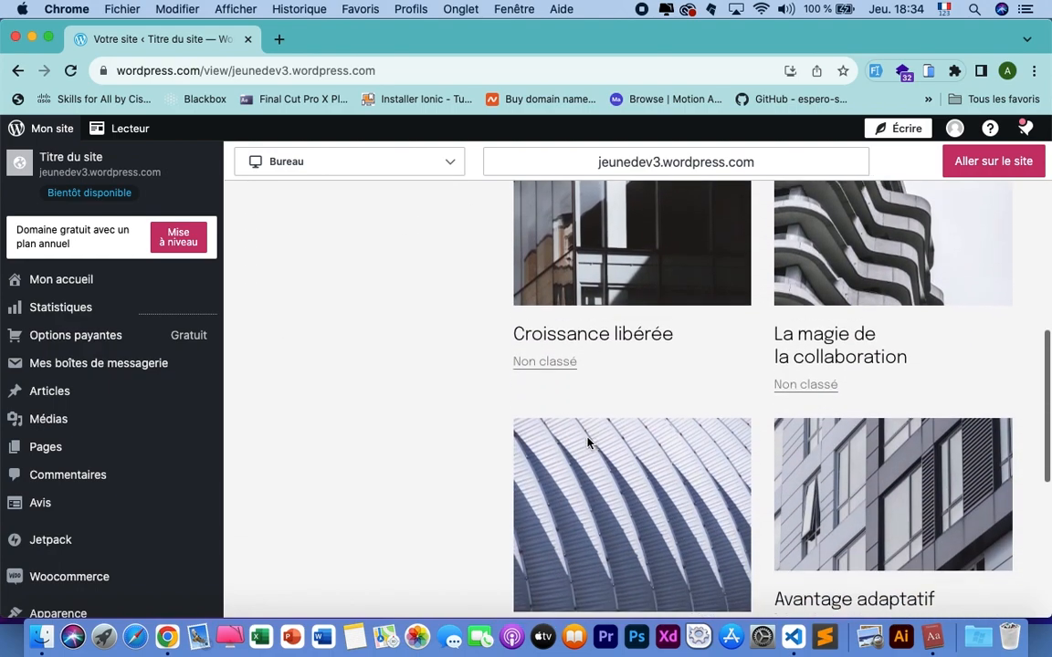
{"action": "scroll", "coordinate": [588, 443], "scroll_direction": "down", "scroll_amount": 5}
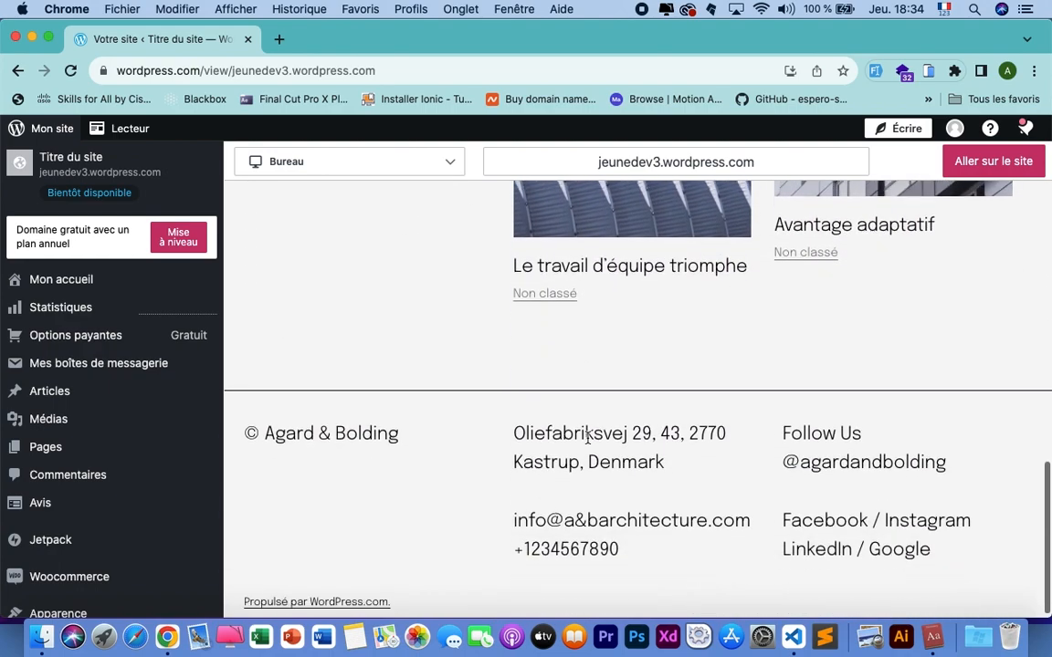
{"action": "scroll", "coordinate": [587, 439], "scroll_direction": "up", "scroll_amount": 5}
{"action": "scroll", "coordinate": [587, 439], "scroll_direction": "up", "scroll_amount": 3}
{"action": "scroll", "coordinate": [587, 439], "scroll_direction": "down", "scroll_amount": 7}
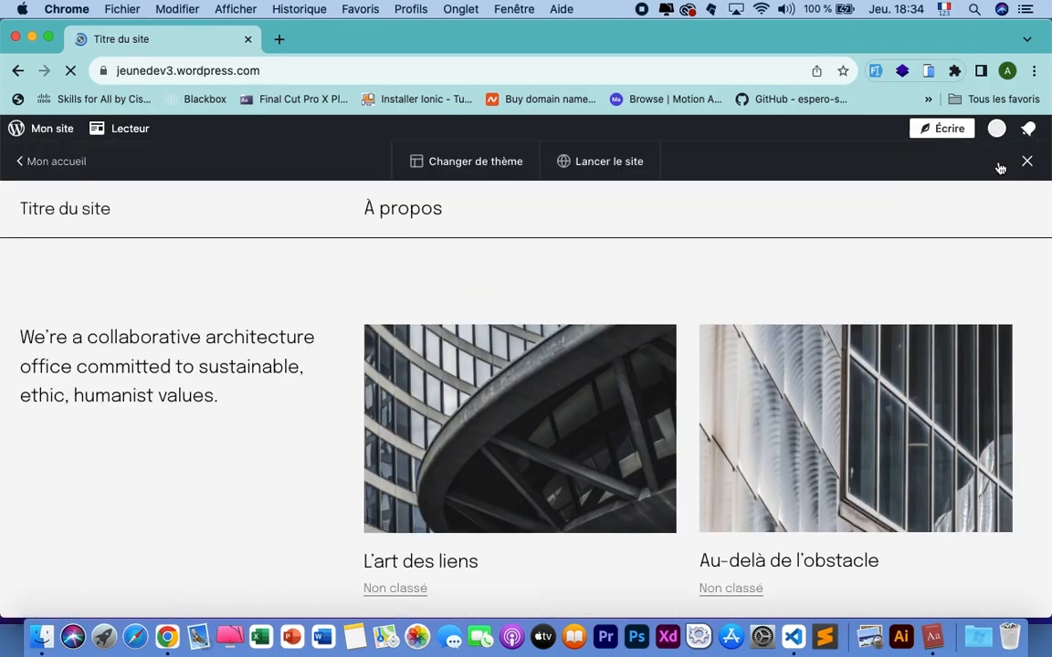
Examine the full-width site page from its header through the article grid to the footer
{"action": "scroll", "coordinate": [470, 330], "scroll_direction": "down", "scroll_amount": 3}
{"action": "scroll", "coordinate": [470, 330], "scroll_direction": "down", "scroll_amount": 10}
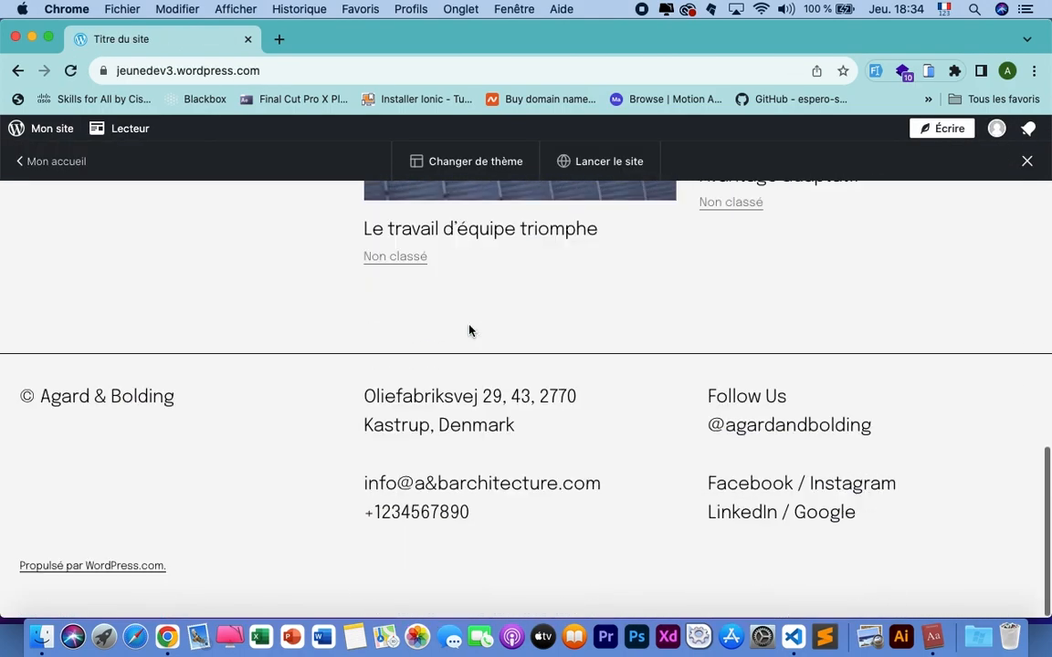
{"action": "scroll", "coordinate": [470, 331], "scroll_direction": "down", "scroll_amount": 1}
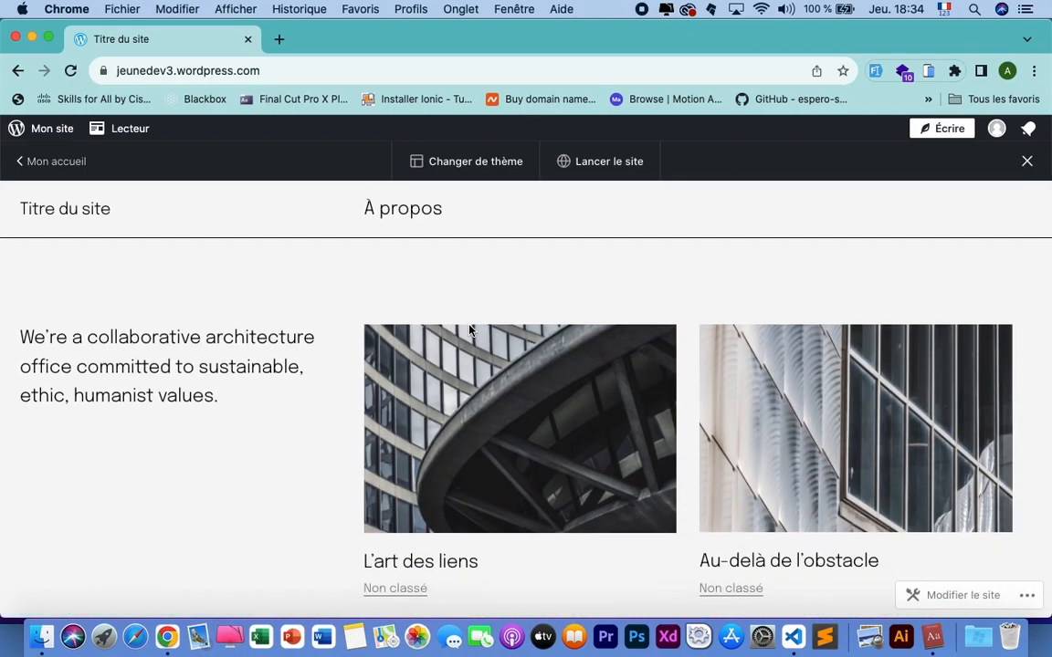
{"action": "scroll", "coordinate": [475, 319], "scroll_direction": "down", "scroll_amount": 10}
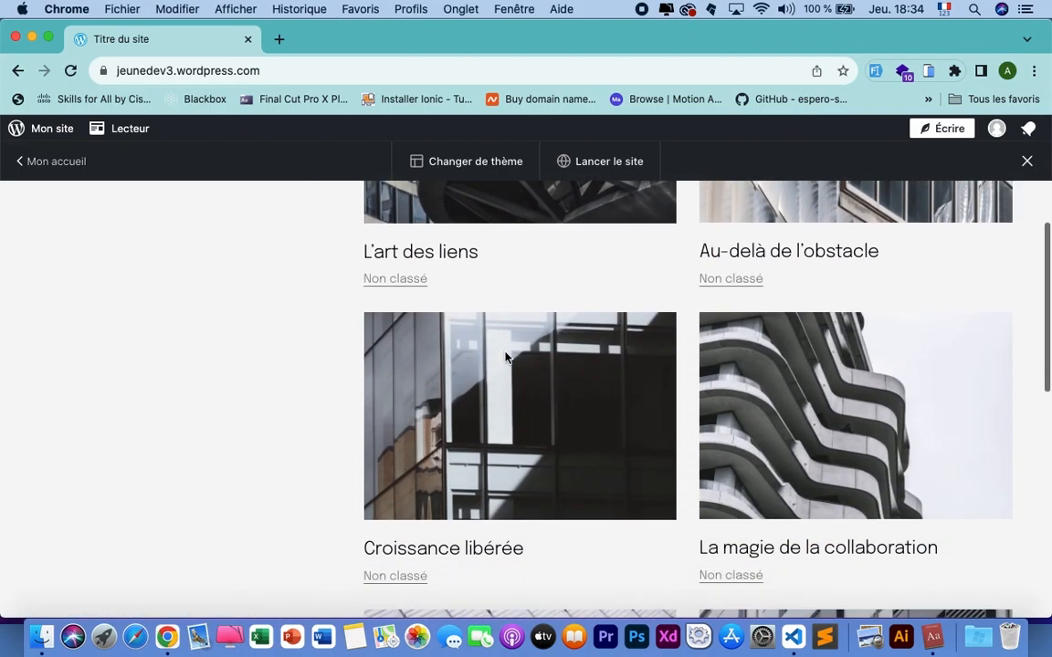
{"action": "scroll", "coordinate": [505, 357], "scroll_direction": "down", "scroll_amount": 10}
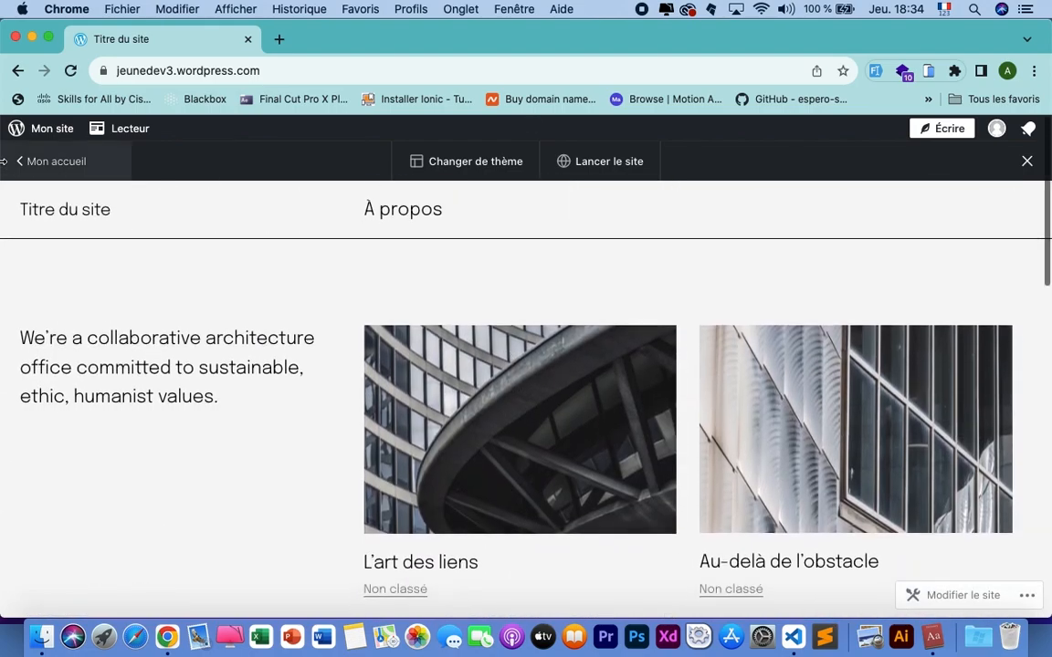
Return to Mon accueil, look through its sections and the site's management entries, and open the Thèmes page under Apparence
{"action": "left_click", "coordinate": [22, 162]}
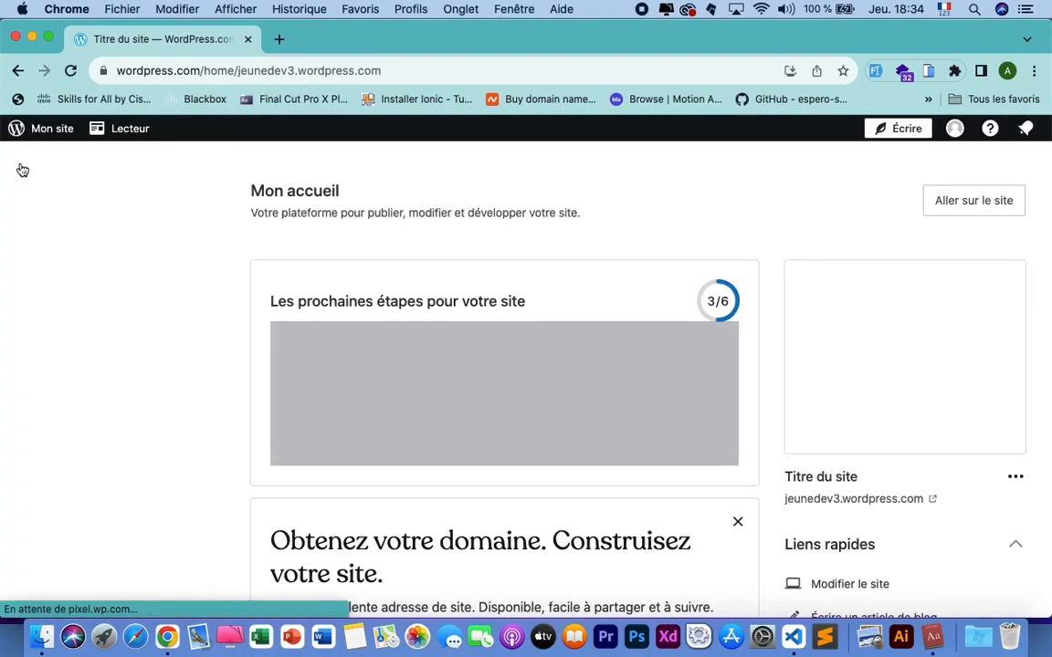
{"action": "scroll", "coordinate": [73, 416], "scroll_direction": "down", "scroll_amount": 5}
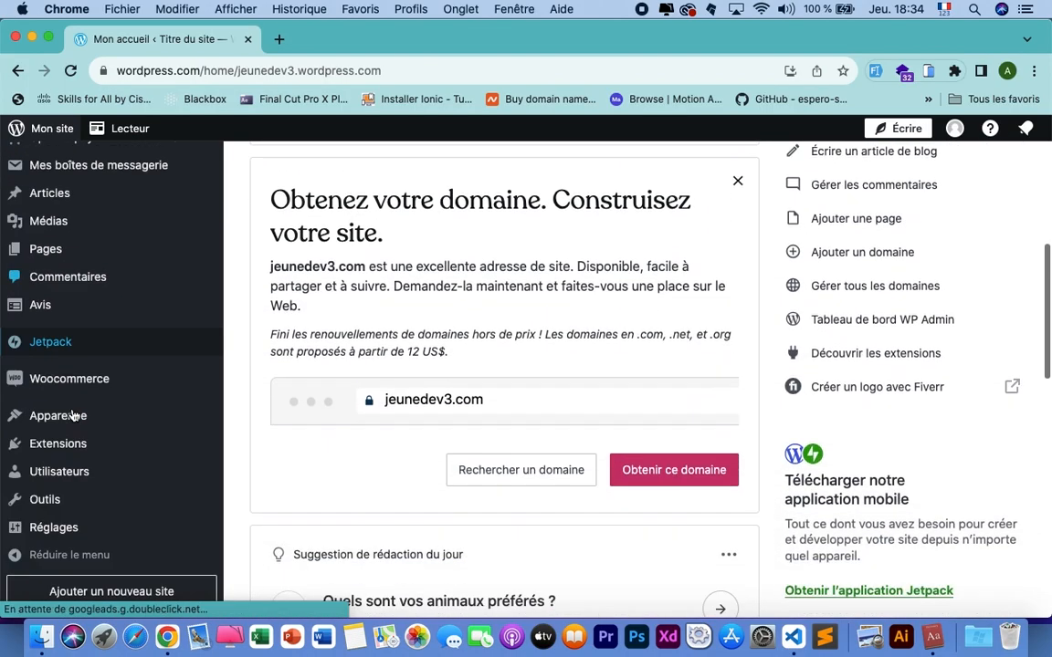
{"action": "scroll", "coordinate": [73, 415], "scroll_direction": "up", "scroll_amount": 5}
{"action": "scroll", "coordinate": [73, 416], "scroll_direction": "down", "scroll_amount": 7}
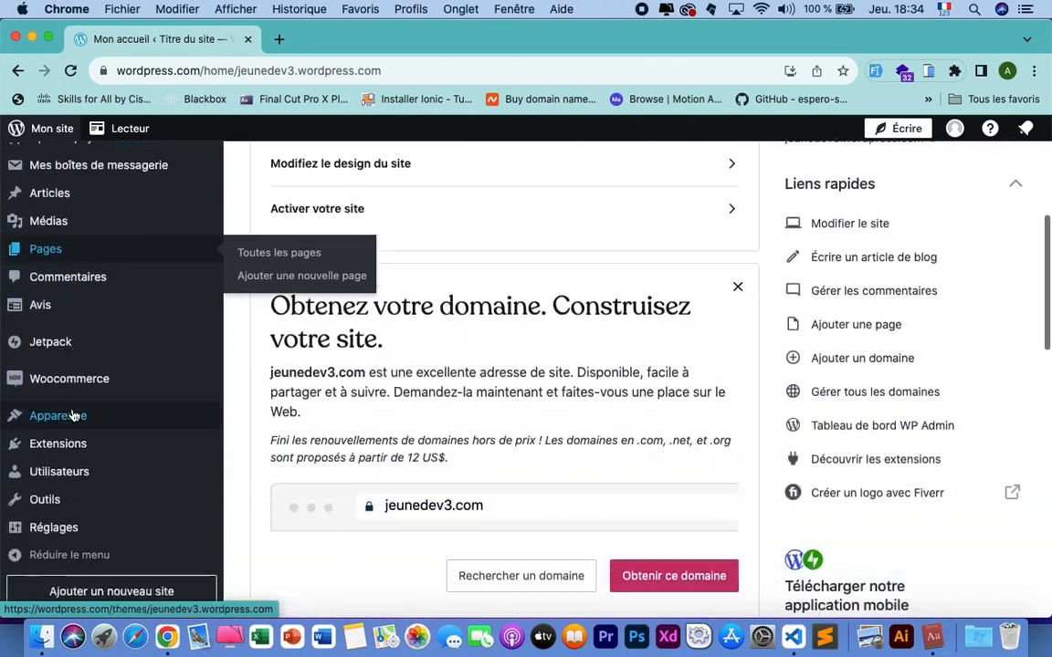
{"action": "scroll", "coordinate": [73, 415], "scroll_direction": "up", "scroll_amount": 7}
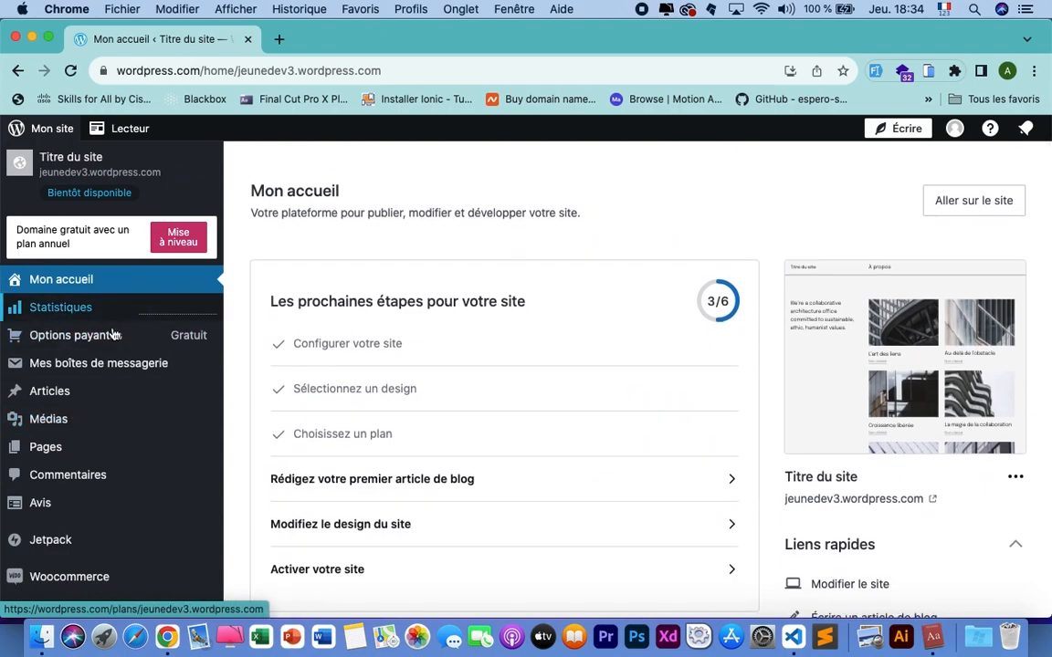
{"action": "mouse_move", "coordinate": [144, 410]}
{"action": "mouse_move", "coordinate": [143, 413]}
{"action": "scroll", "coordinate": [144, 414], "scroll_direction": "down", "scroll_amount": 4}
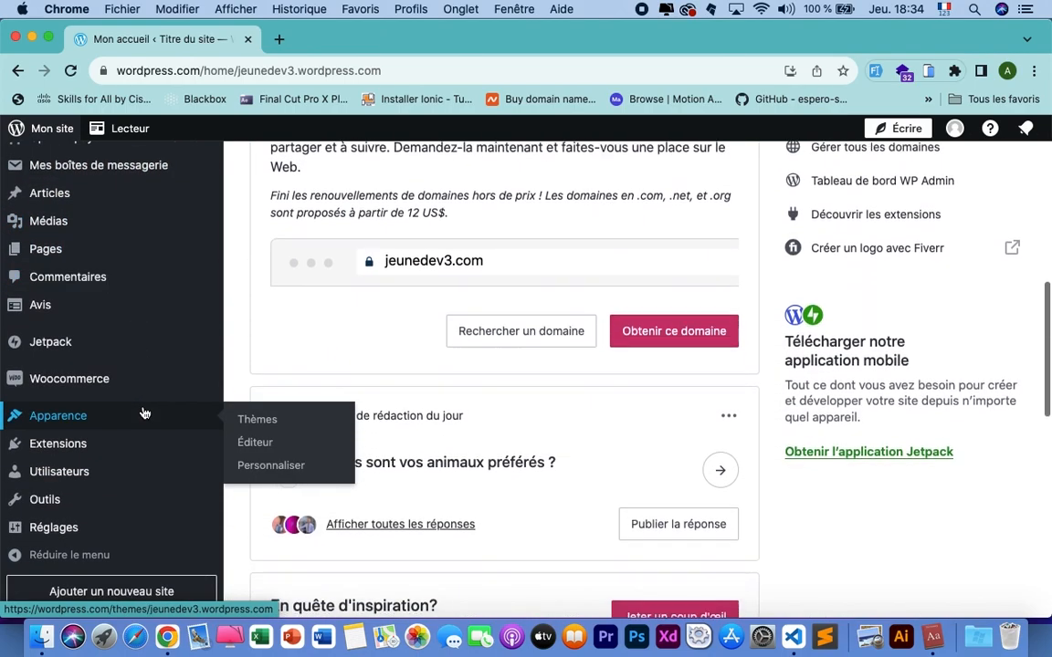
{"action": "scroll", "coordinate": [143, 414], "scroll_direction": "down", "scroll_amount": 5}
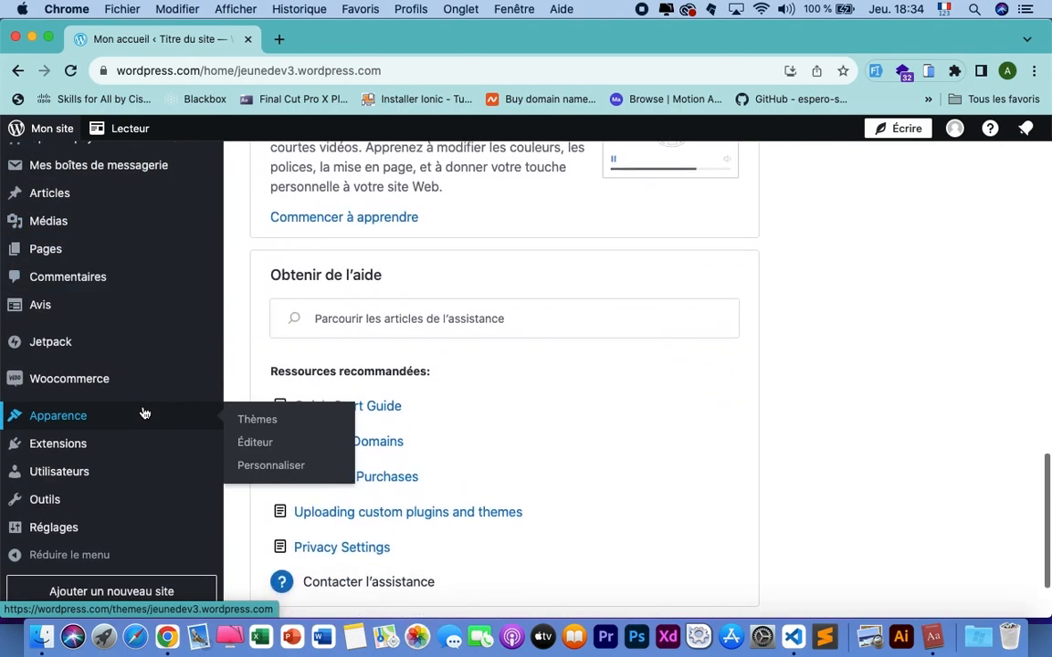
{"action": "scroll", "coordinate": [143, 413], "scroll_direction": "up", "scroll_amount": 1}
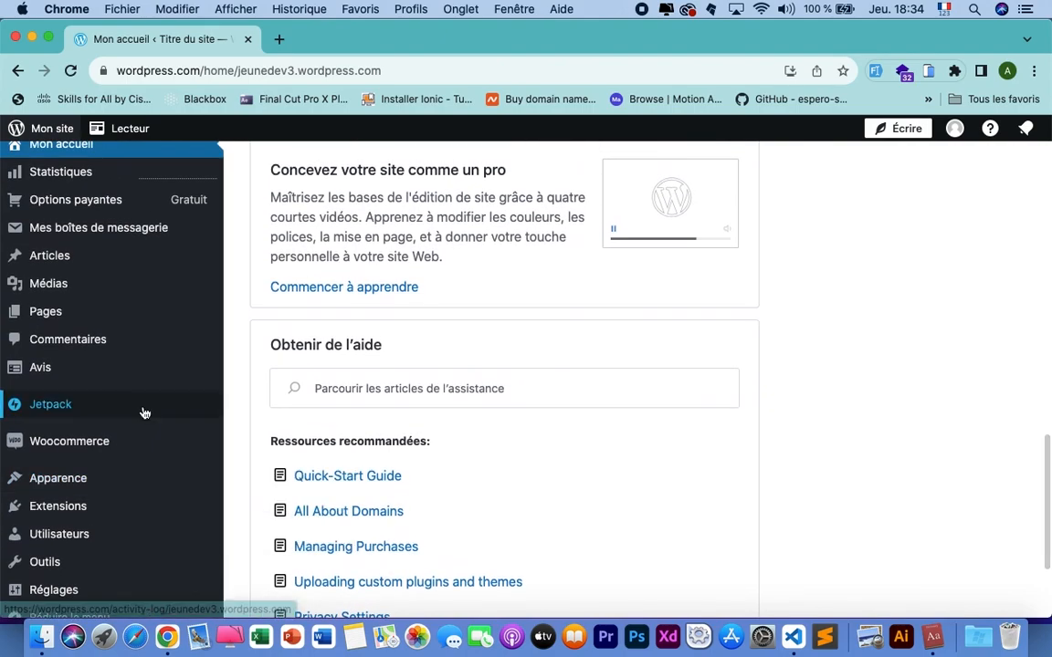
{"action": "scroll", "coordinate": [73, 482], "scroll_direction": "up", "scroll_amount": 10}
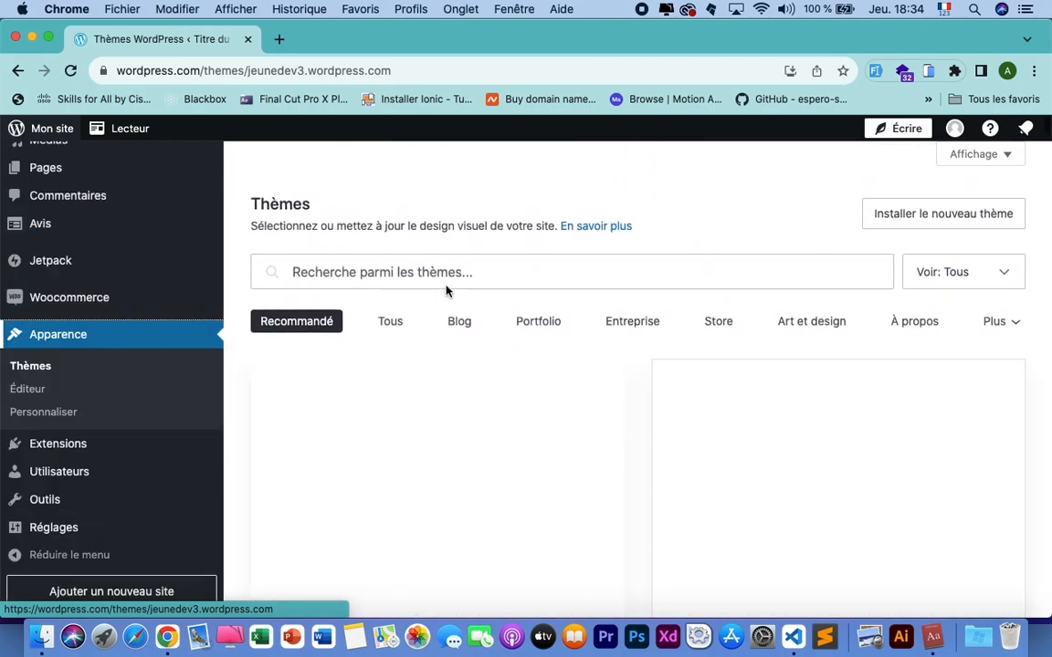
Browse the Recommandé themes available for the site, including the partner themes and the free and premium ones below them
{"action": "scroll", "coordinate": [446, 228], "scroll_direction": "down", "scroll_amount": 2}
{"action": "scroll", "coordinate": [447, 229], "scroll_direction": "down", "scroll_amount": 5}
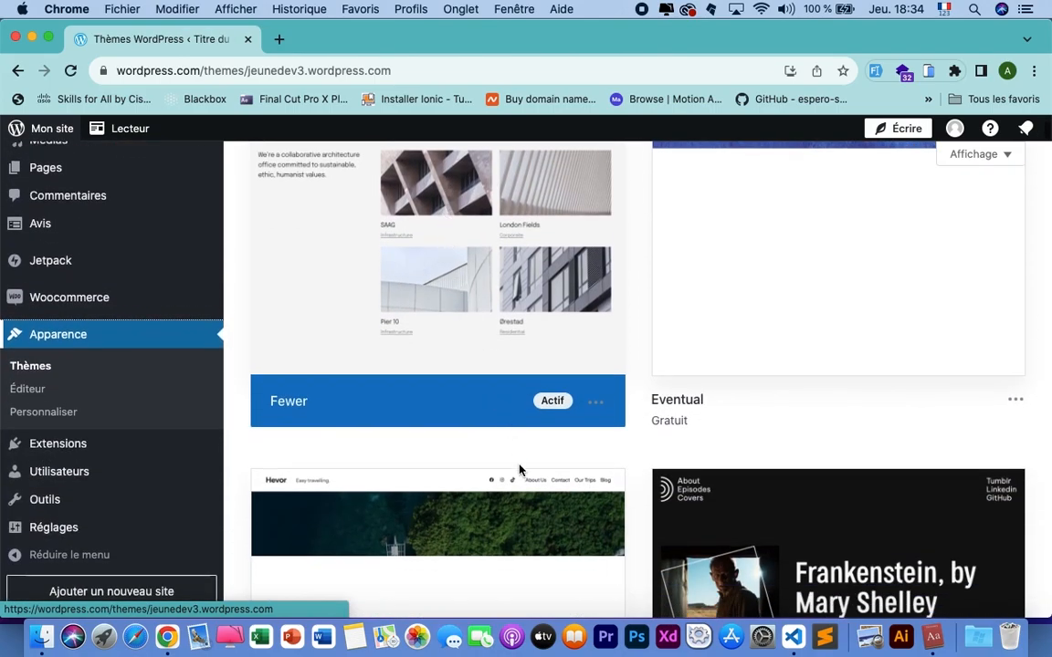
{"action": "scroll", "coordinate": [520, 471], "scroll_direction": "down", "scroll_amount": 15}
{"action": "scroll", "coordinate": [520, 471], "scroll_direction": "down", "scroll_amount": 5}
{"action": "scroll", "coordinate": [520, 471], "scroll_direction": "up", "scroll_amount": 4}
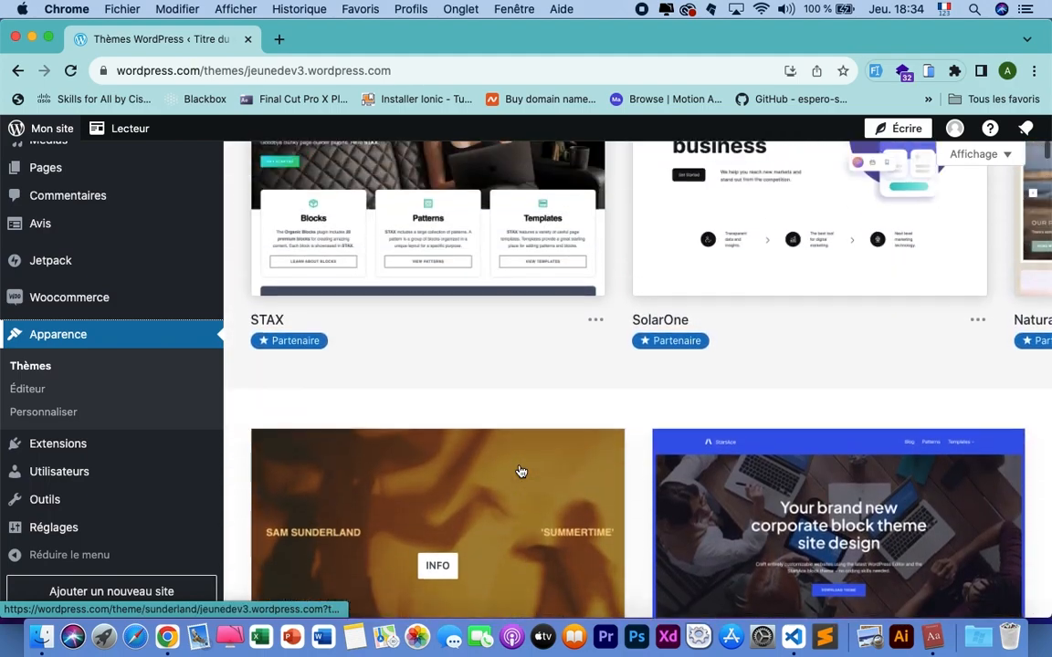
{"action": "scroll", "coordinate": [520, 471], "scroll_direction": "down", "scroll_amount": 12}
{"action": "scroll", "coordinate": [520, 471], "scroll_direction": "up", "scroll_amount": 14}
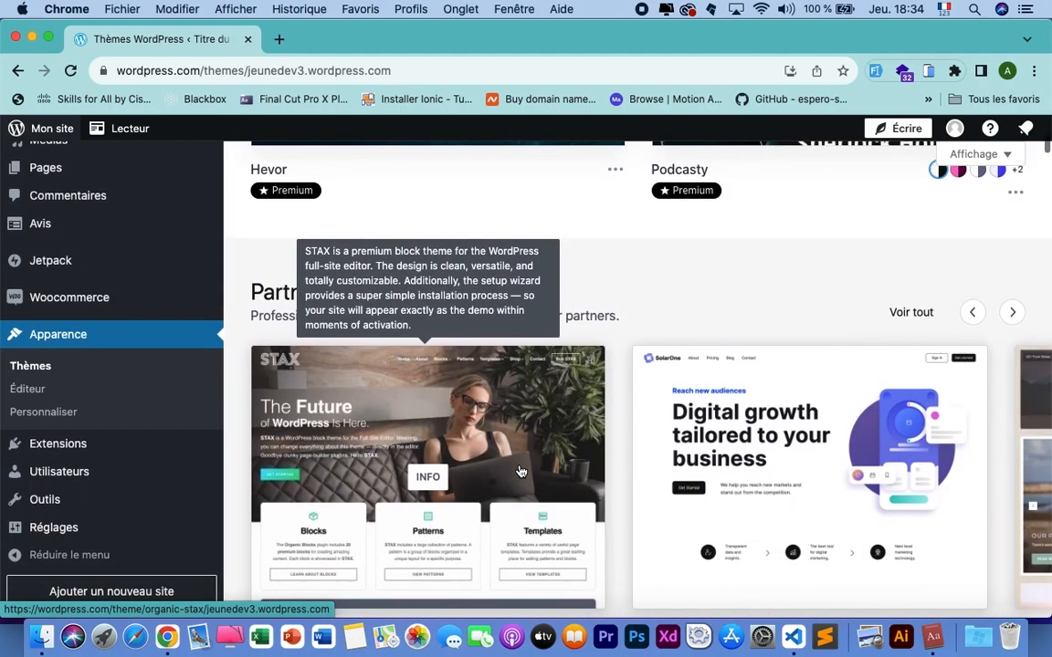
{"action": "scroll", "coordinate": [521, 471], "scroll_direction": "down", "scroll_amount": 10}
{"action": "scroll", "coordinate": [520, 471], "scroll_direction": "down", "scroll_amount": 8}
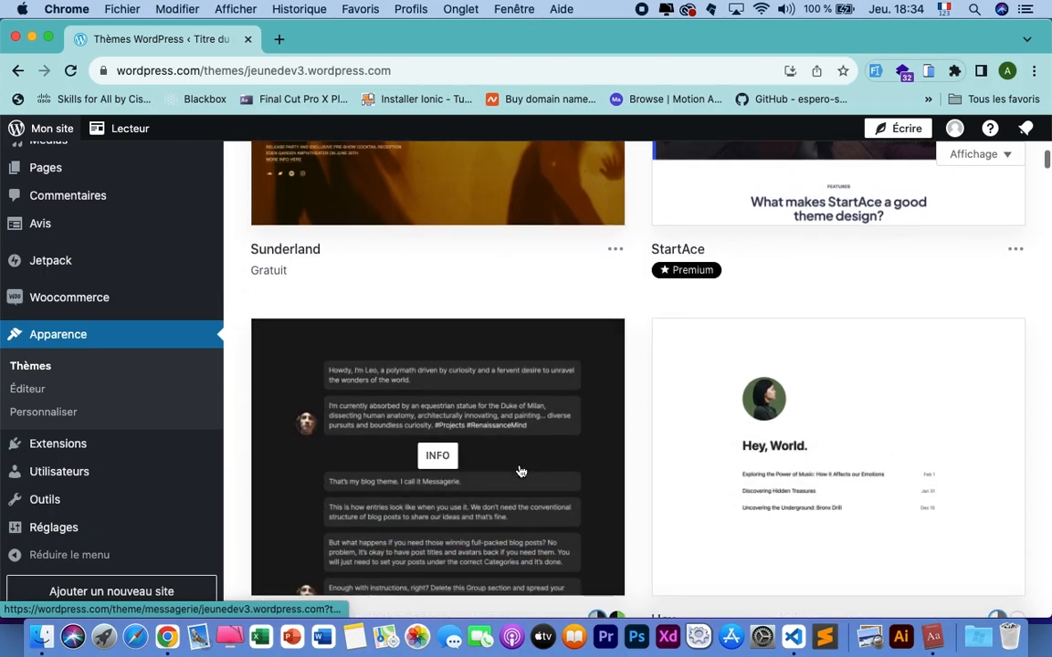
{"action": "scroll", "coordinate": [521, 471], "scroll_direction": "up", "scroll_amount": 8}
{"action": "scroll", "coordinate": [521, 471], "scroll_direction": "down", "scroll_amount": 2}
{"action": "scroll", "coordinate": [521, 471], "scroll_direction": "down", "scroll_amount": 10}
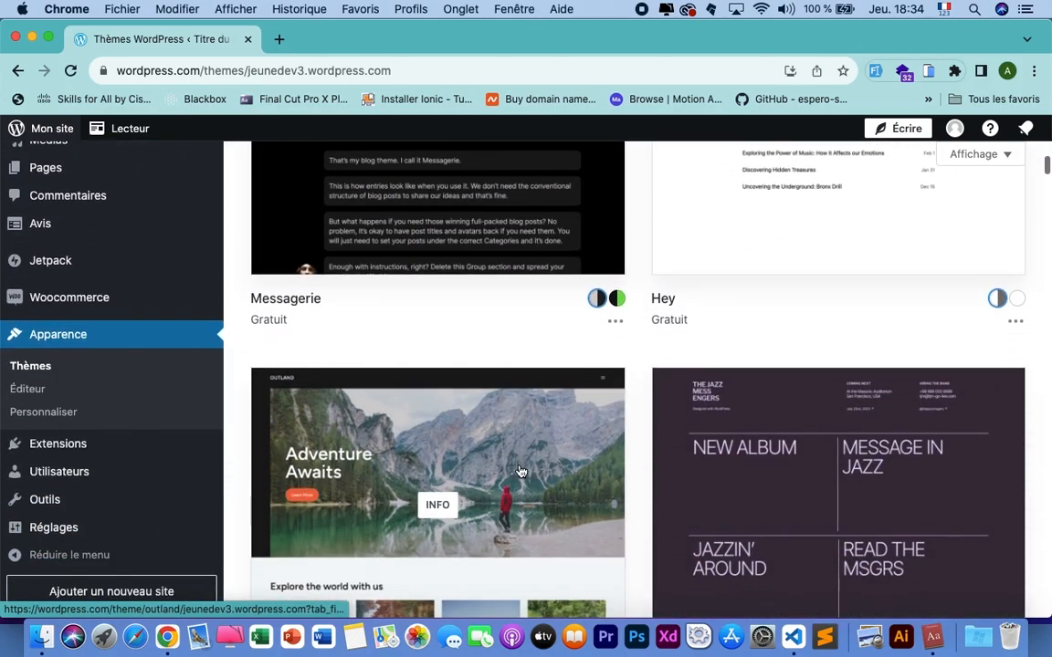
Examine the Thèmes page's search, category filters and theme installation option, along with the active Fewer theme
{"action": "scroll", "coordinate": [521, 472], "scroll_direction": "up", "scroll_amount": 12}
{"action": "scroll", "coordinate": [521, 471], "scroll_direction": "up", "scroll_amount": 10}
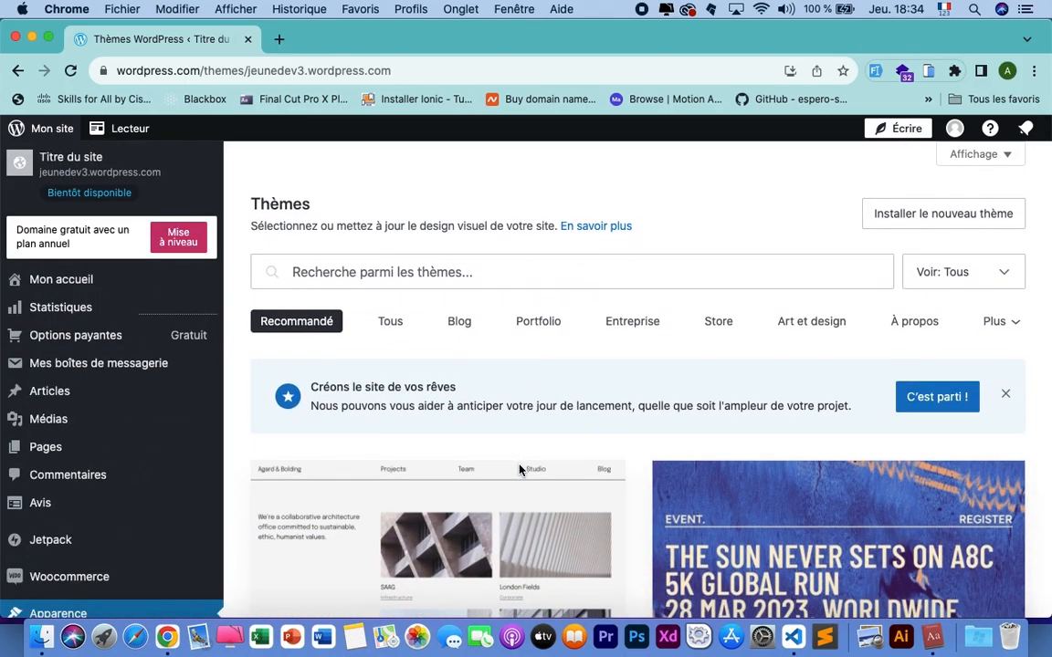
{"action": "mouse_move", "coordinate": [520, 472]}
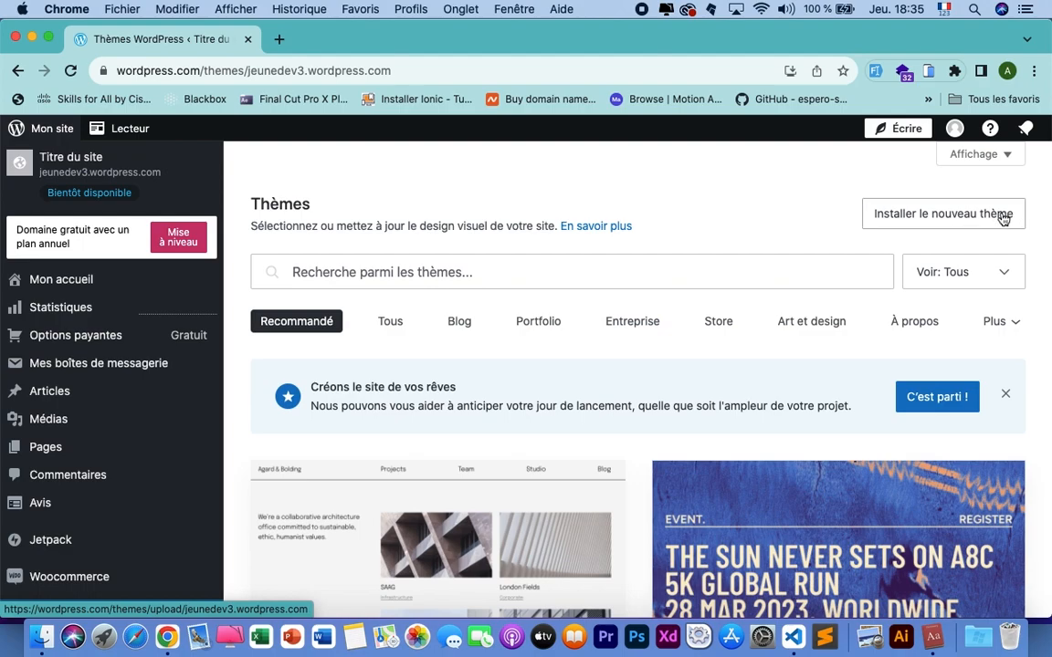
{"action": "scroll", "coordinate": [66, 345], "scroll_direction": "down", "scroll_amount": 8}
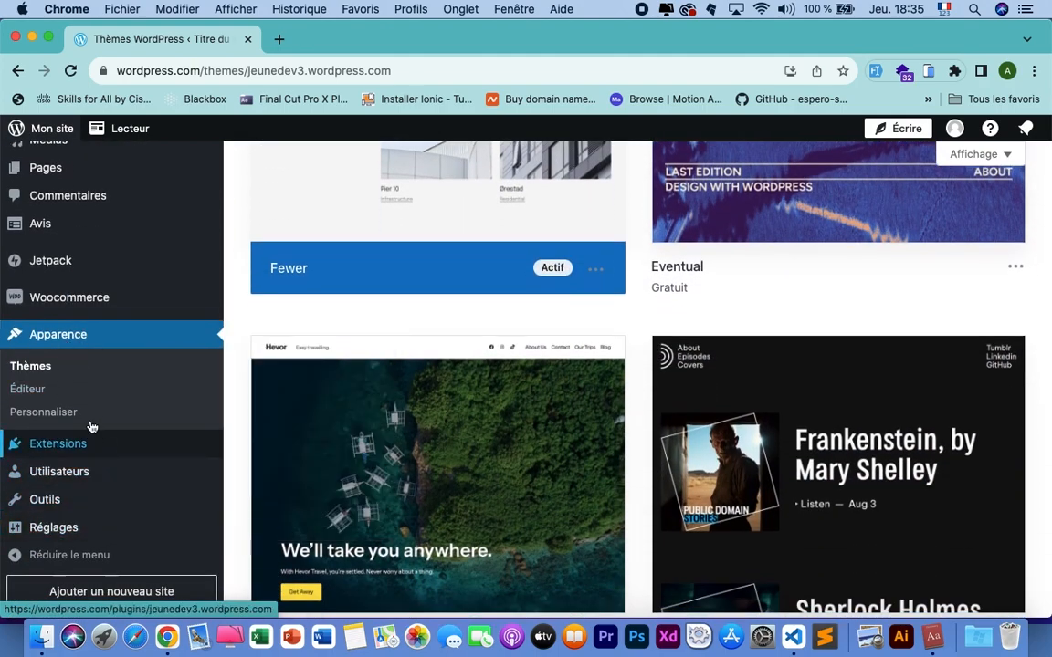
{"action": "scroll", "coordinate": [89, 425], "scroll_direction": "up", "scroll_amount": 6}
{"action": "scroll", "coordinate": [247, 401], "scroll_direction": "down", "scroll_amount": 6}
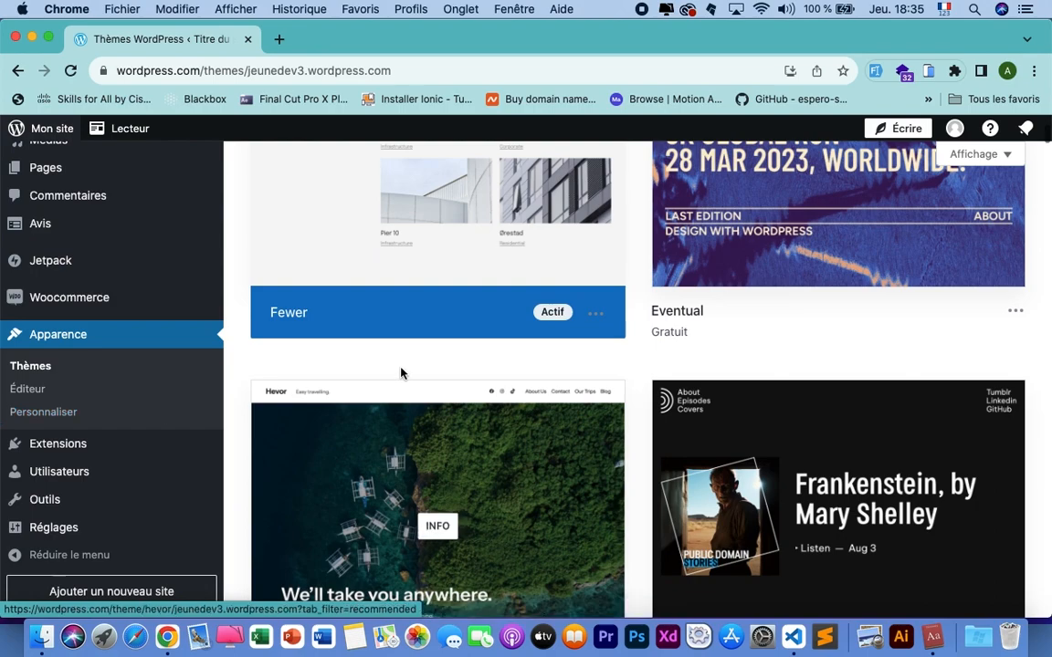
{"action": "scroll", "coordinate": [127, 321], "scroll_direction": "up", "scroll_amount": 8}
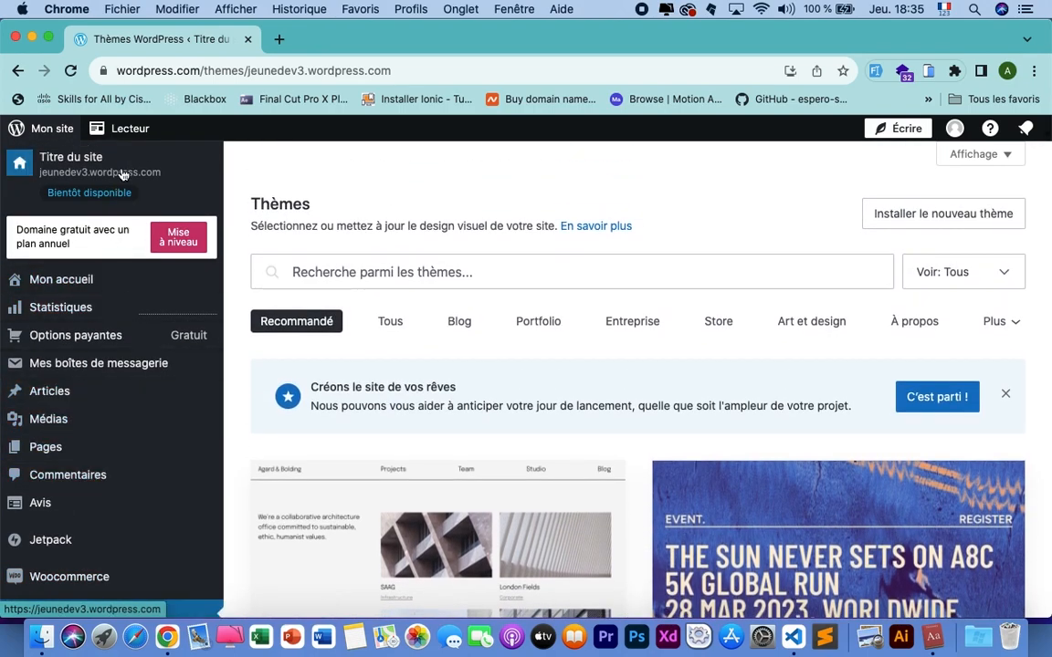
Look through the site's management entries, from Mon accueil and Commentaires down to Extensions, Utilisateurs and Réglages
{"action": "scroll", "coordinate": [125, 435], "scroll_direction": "down", "scroll_amount": 6}
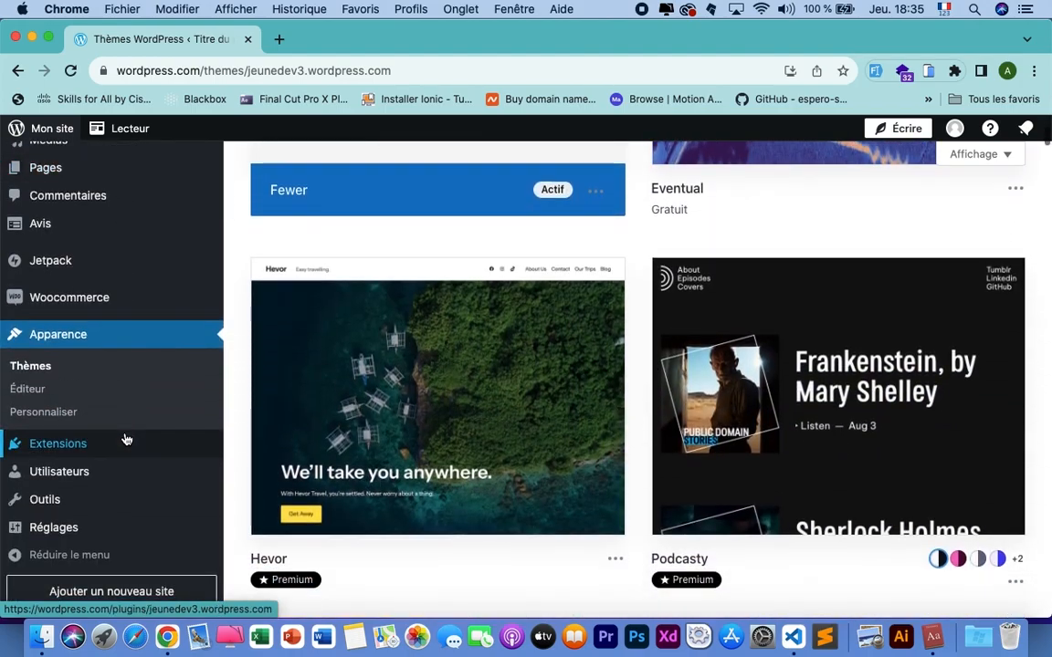
{"action": "scroll", "coordinate": [125, 440], "scroll_direction": "down", "scroll_amount": 4}
{"action": "scroll", "coordinate": [125, 440], "scroll_direction": "up", "scroll_amount": 10}
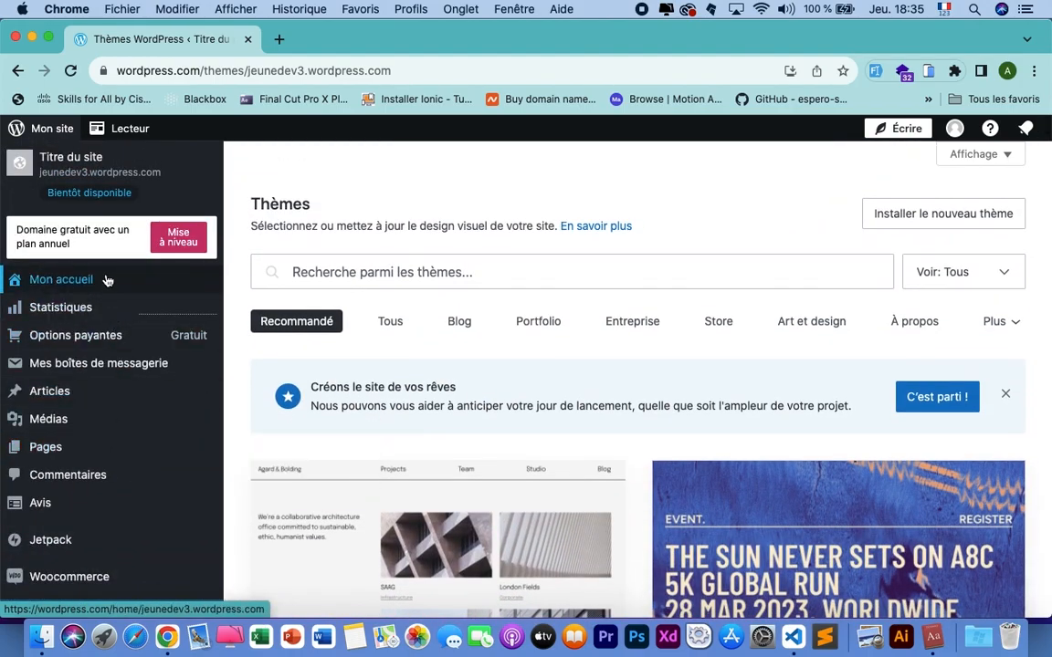
{"action": "scroll", "coordinate": [124, 467], "scroll_direction": "down", "scroll_amount": 6}
{"action": "scroll", "coordinate": [126, 473], "scroll_direction": "up", "scroll_amount": 5}
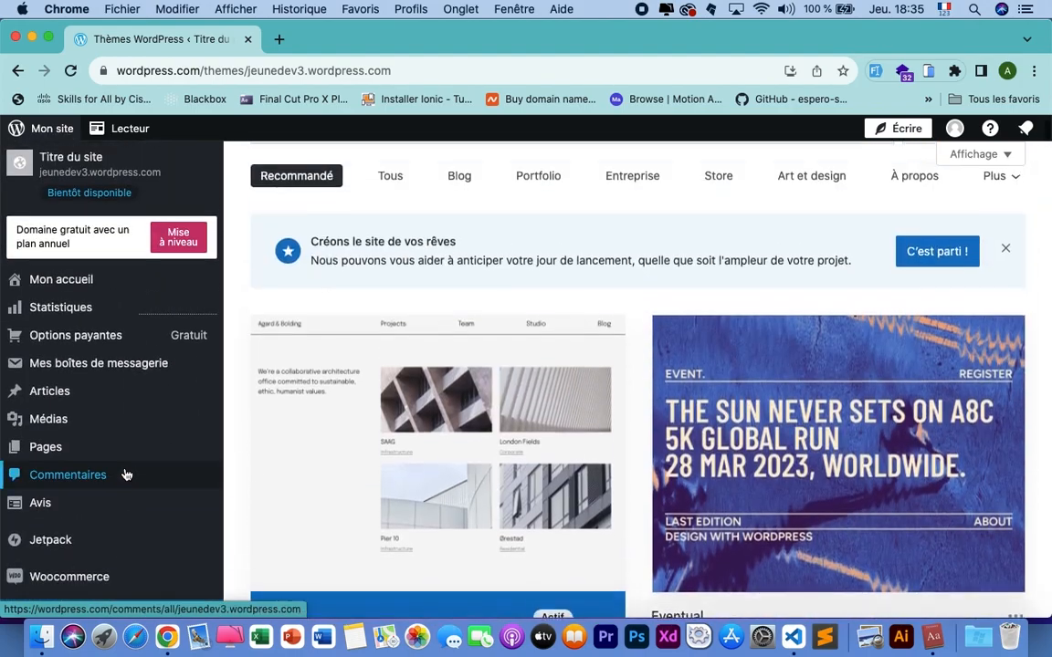
{"action": "scroll", "coordinate": [126, 475], "scroll_direction": "down", "scroll_amount": 5}
{"action": "scroll", "coordinate": [126, 475], "scroll_direction": "up", "scroll_amount": 8}
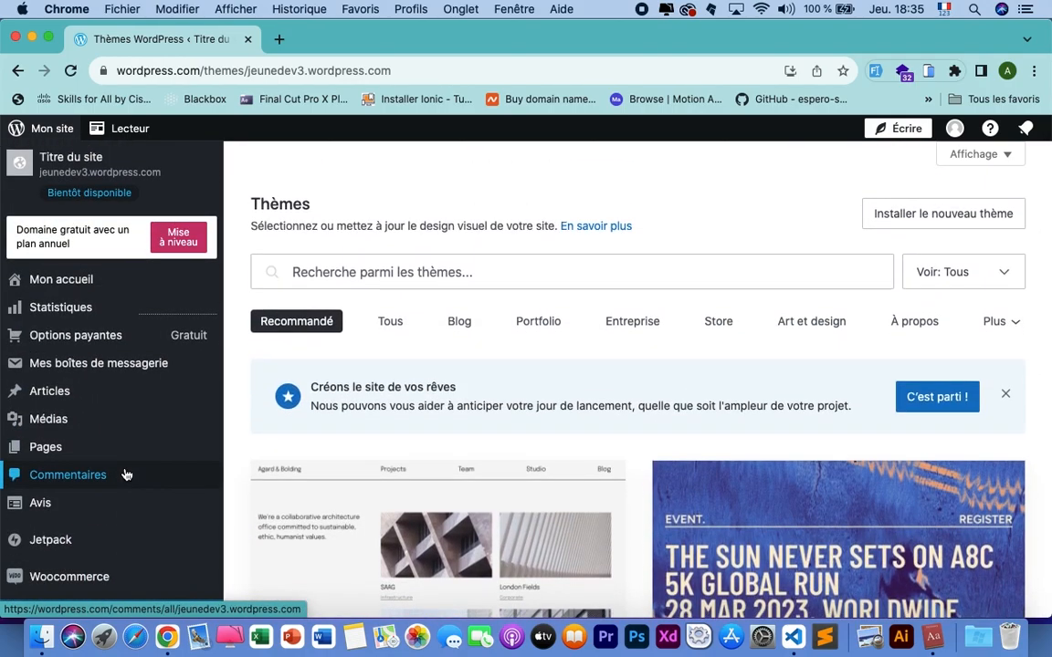
{"action": "scroll", "coordinate": [126, 475], "scroll_direction": "down", "scroll_amount": 5}
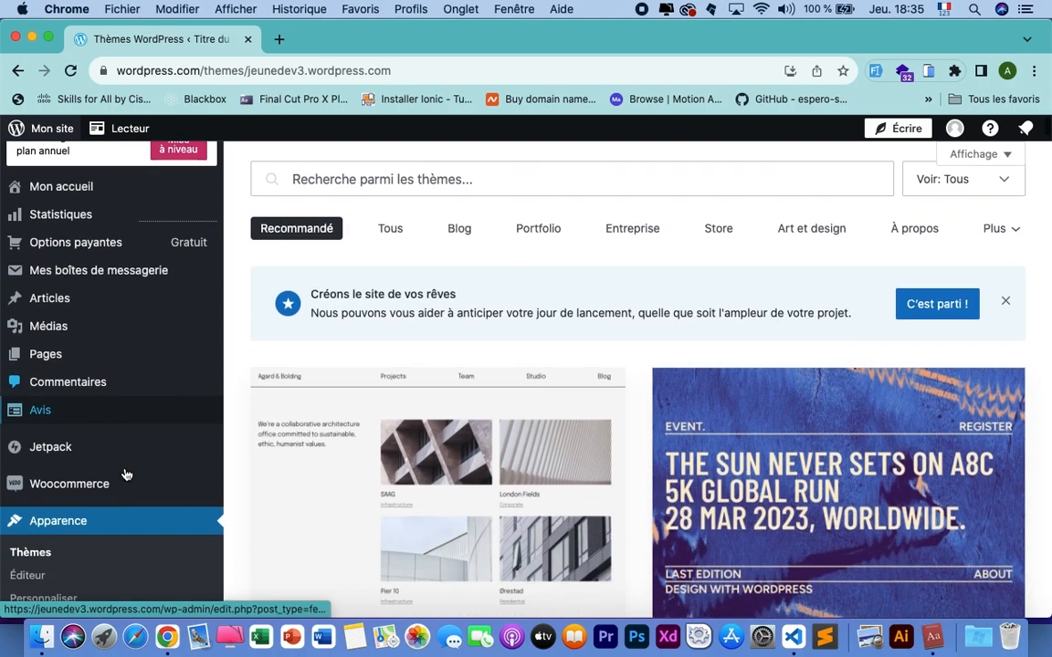
{"action": "scroll", "coordinate": [126, 475], "scroll_direction": "up", "scroll_amount": 3}
{"action": "scroll", "coordinate": [126, 475], "scroll_direction": "up", "scroll_amount": 3}
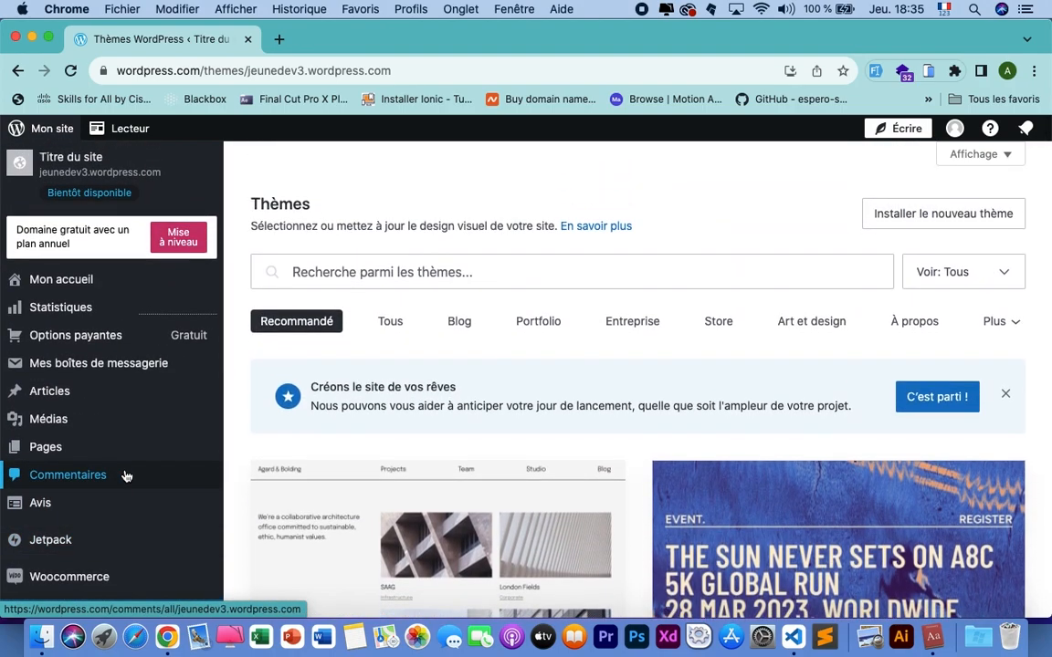
{"action": "scroll", "coordinate": [126, 475], "scroll_direction": "down", "scroll_amount": 5}
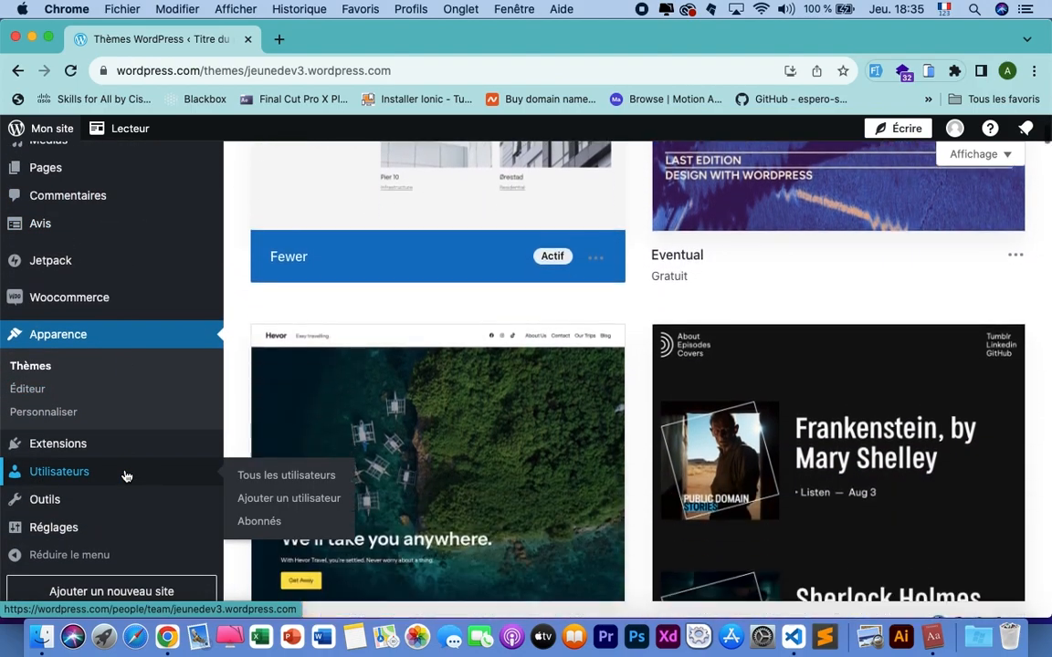
Skim the recommended theme gallery down to the partner themes and return to the theme categories
{"action": "scroll", "coordinate": [366, 461], "scroll_direction": "down", "scroll_amount": 6}
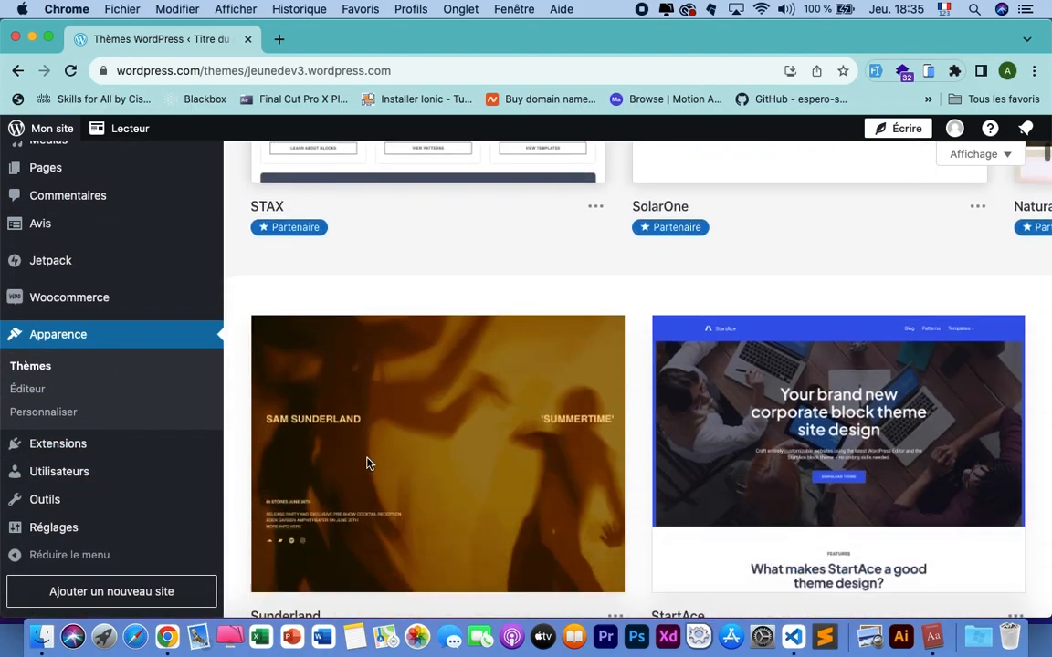
{"action": "scroll", "coordinate": [366, 463], "scroll_direction": "up", "scroll_amount": 10}
{"action": "scroll", "coordinate": [366, 463], "scroll_direction": "down", "scroll_amount": 7}
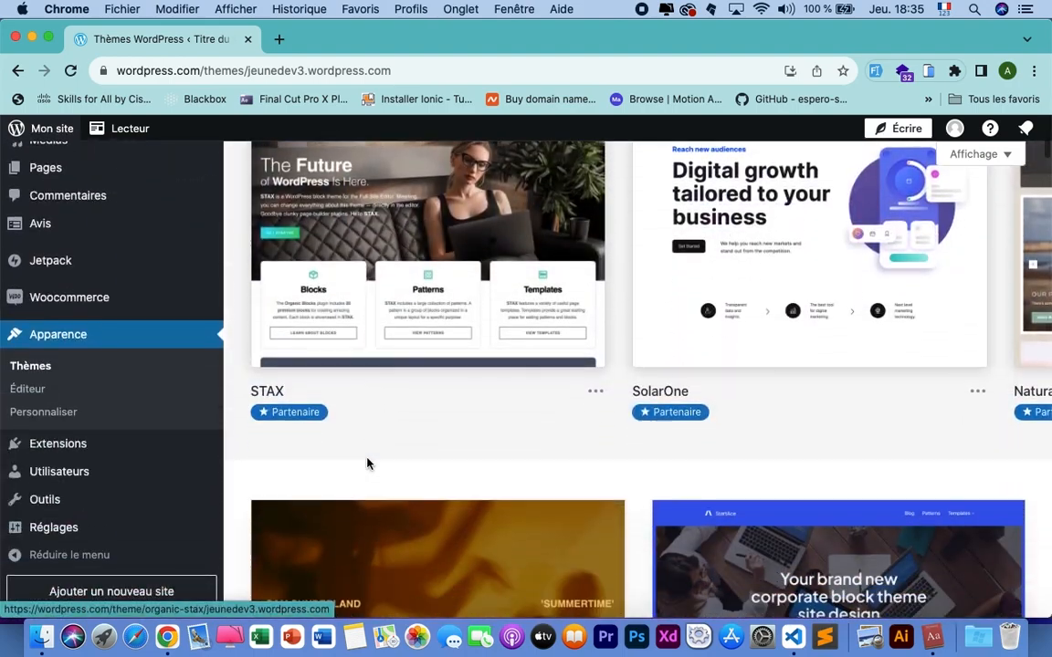
{"action": "scroll", "coordinate": [366, 463], "scroll_direction": "up", "scroll_amount": 10}
{"action": "scroll", "coordinate": [366, 463], "scroll_direction": "down", "scroll_amount": 1}
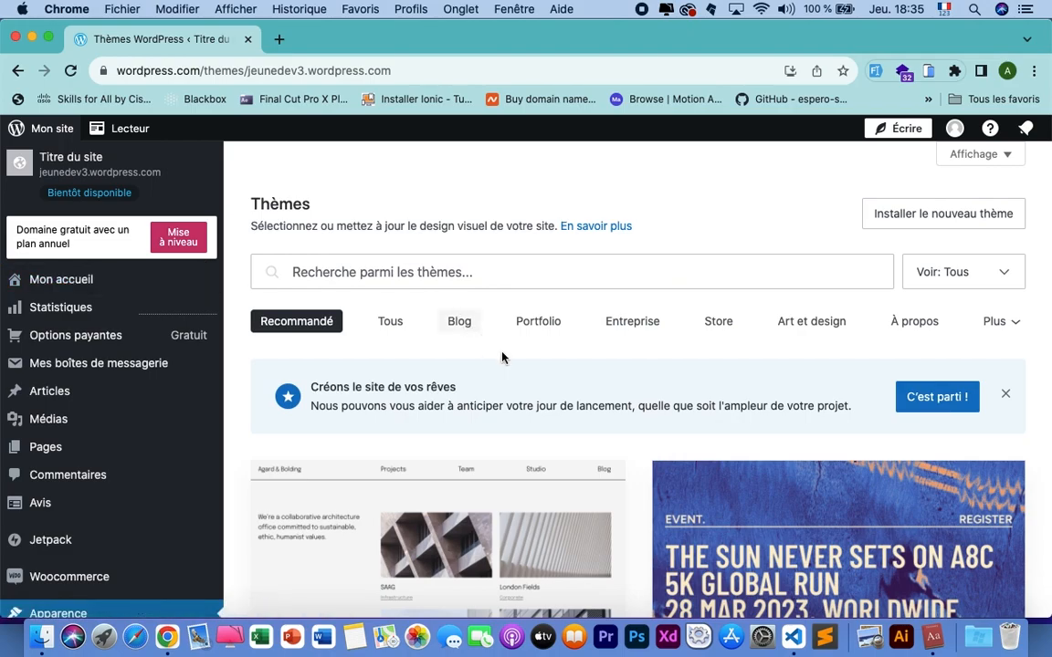
{"action": "scroll", "coordinate": [516, 480], "scroll_direction": "down", "scroll_amount": 5}
{"action": "scroll", "coordinate": [516, 479], "scroll_direction": "up", "scroll_amount": 4}
{"action": "scroll", "coordinate": [517, 479], "scroll_direction": "up", "scroll_amount": 2}
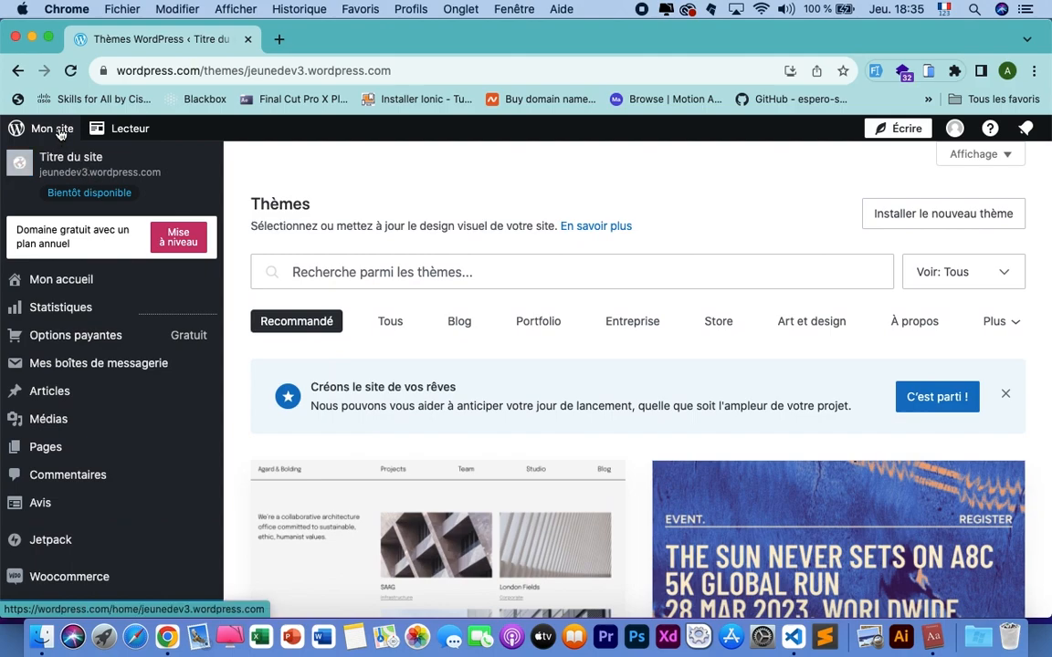
Return to Mon accueil and examine its sections, from the site's next steps down to Obtenir de l'aide
{"action": "left_click", "coordinate": [54, 129]}
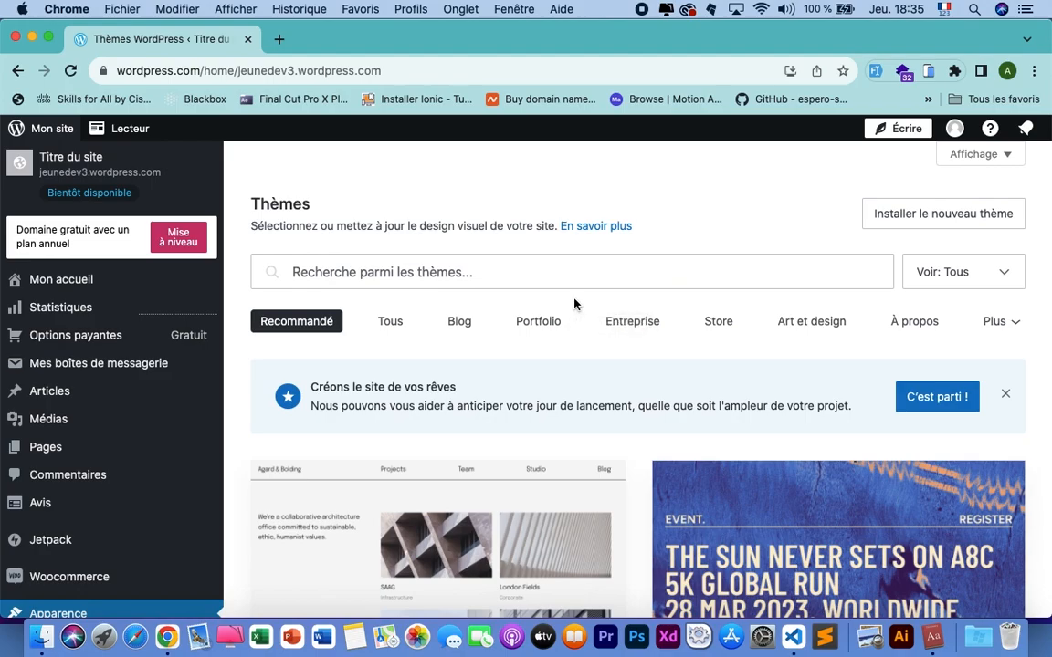
{"action": "scroll", "coordinate": [577, 306], "scroll_direction": "down", "scroll_amount": 3}
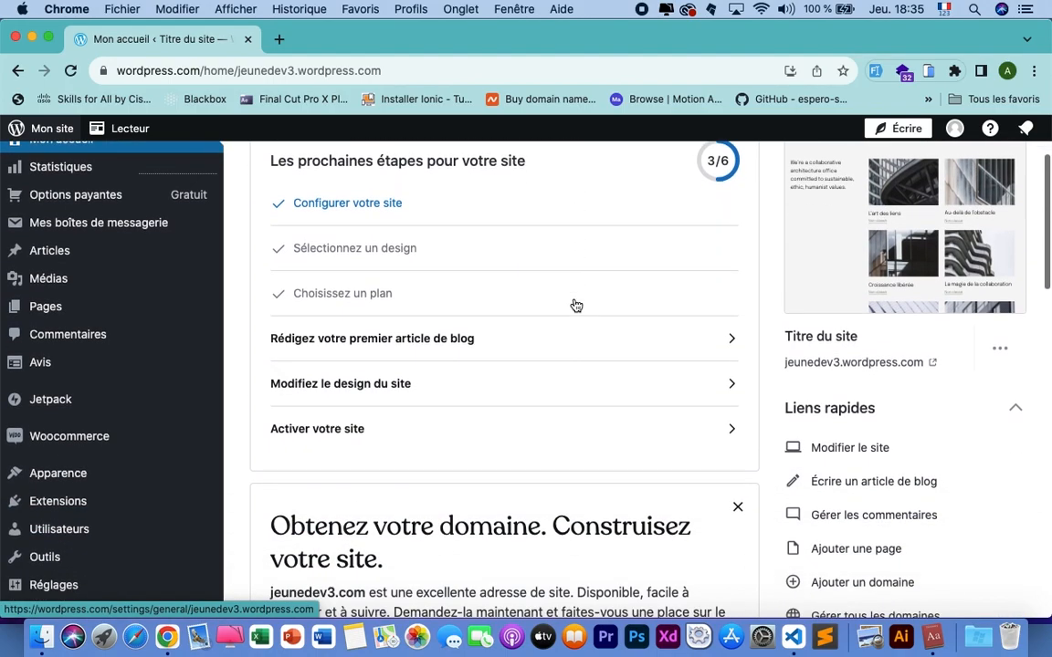
{"action": "scroll", "coordinate": [576, 306], "scroll_direction": "up", "scroll_amount": 3}
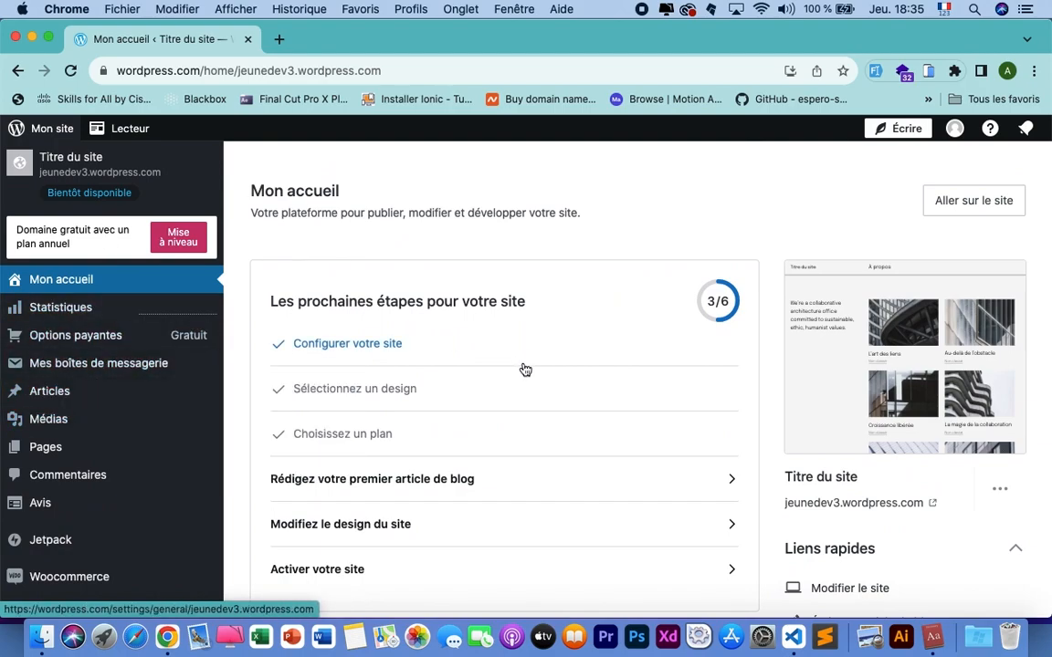
{"action": "scroll", "coordinate": [525, 369], "scroll_direction": "down", "scroll_amount": 10}
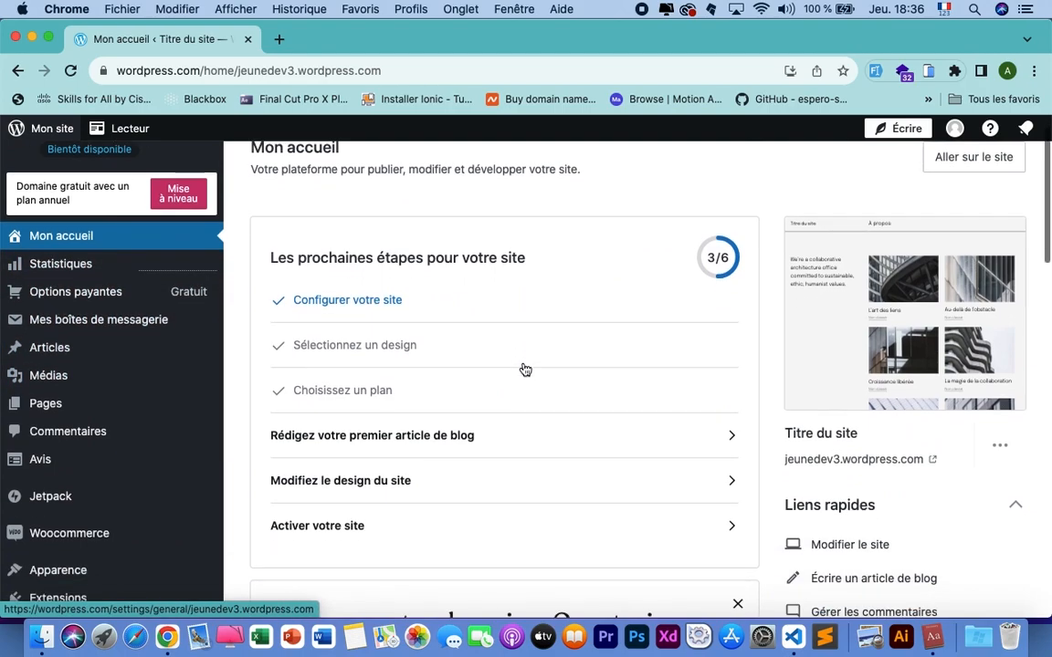
{"action": "scroll", "coordinate": [525, 369], "scroll_direction": "down", "scroll_amount": 7}
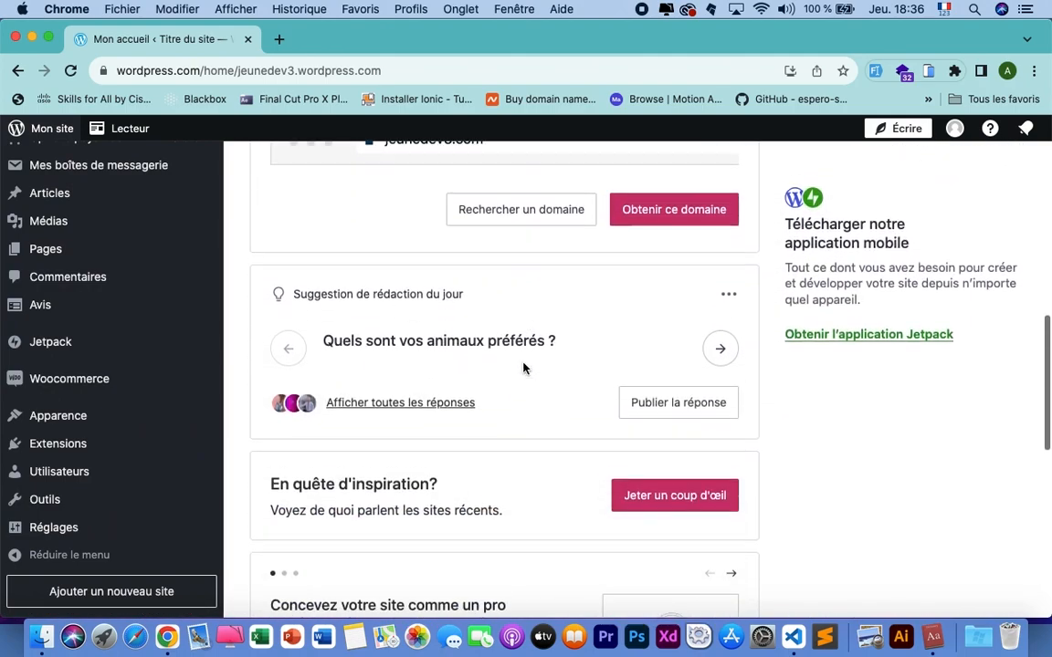
{"action": "scroll", "coordinate": [523, 369], "scroll_direction": "down", "scroll_amount": 5}
{"action": "scroll", "coordinate": [524, 369], "scroll_direction": "down", "scroll_amount": 3}
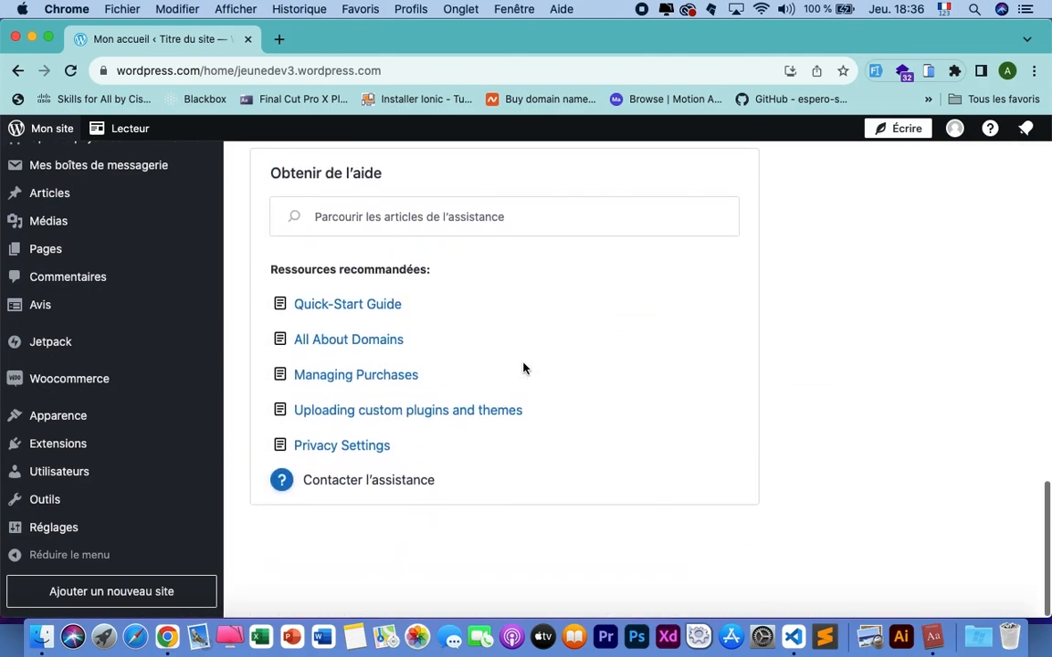
{"action": "scroll", "coordinate": [523, 369], "scroll_direction": "up", "scroll_amount": 15}
{"action": "scroll", "coordinate": [525, 369], "scroll_direction": "down", "scroll_amount": 2}
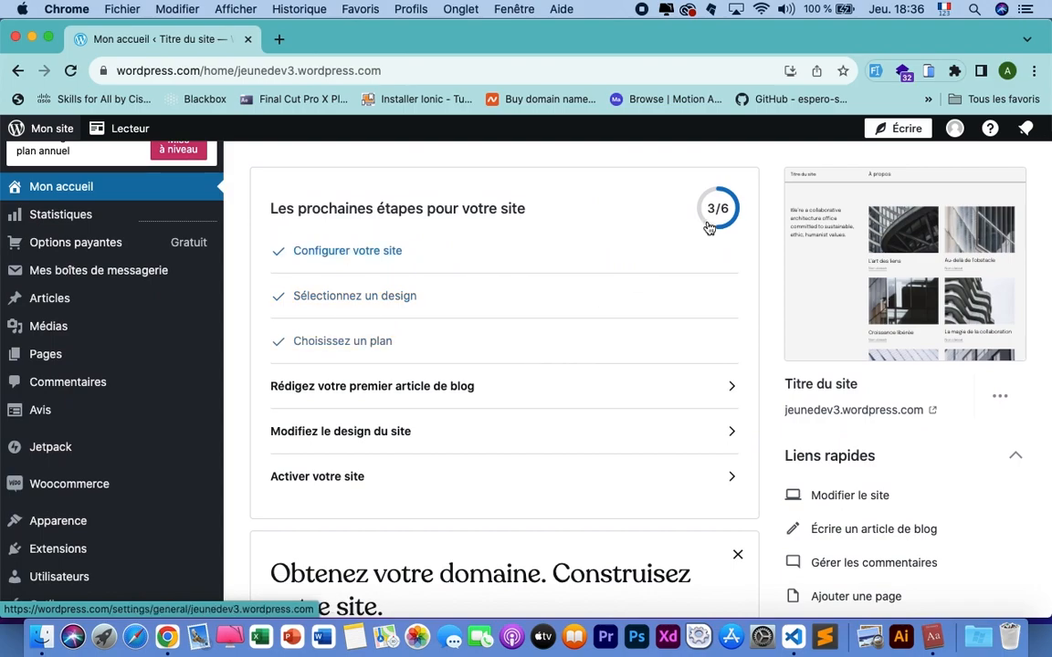
Open the new article editor from "Rédigez votre premier article de blog", view it and go back to Mon accueil
{"action": "left_click", "coordinate": [730, 394]}
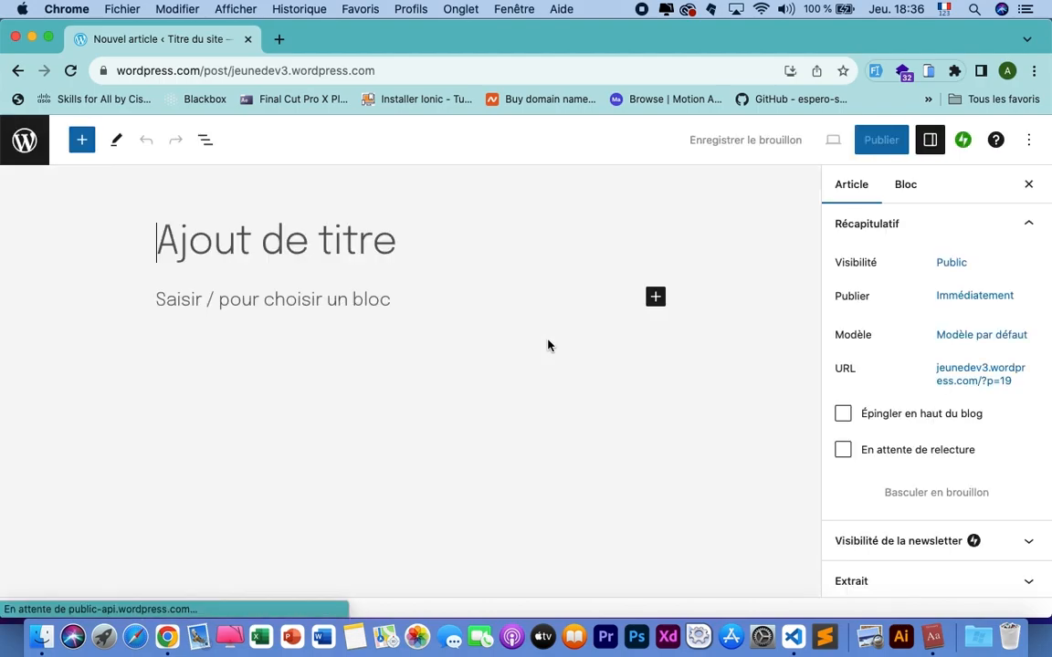
{"action": "left_click", "coordinate": [13, 71]}
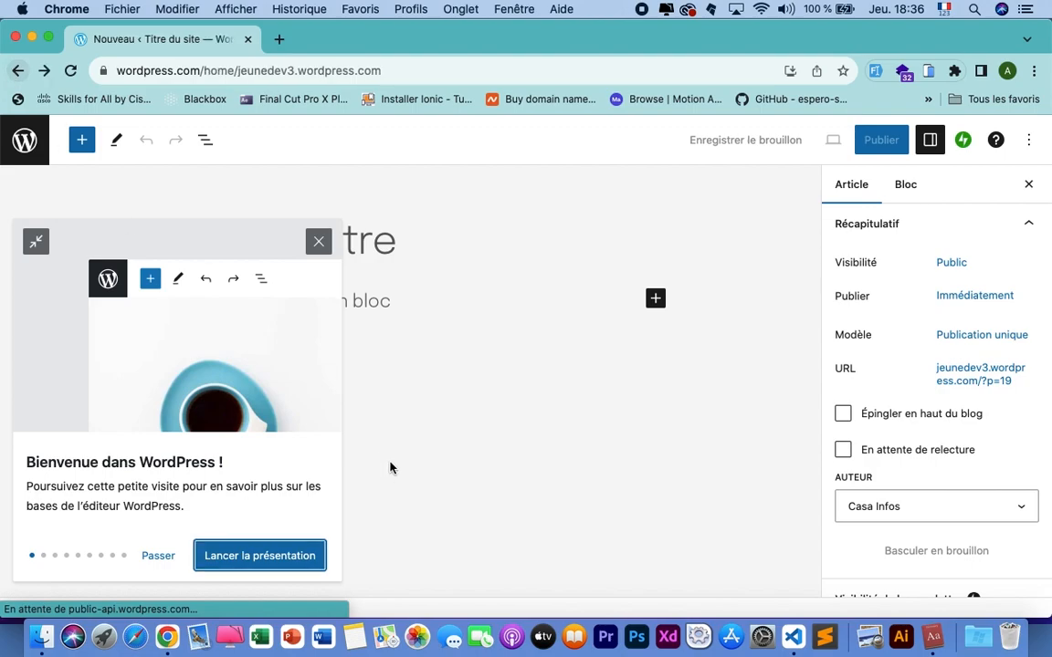
{"action": "scroll", "coordinate": [397, 475], "scroll_direction": "down", "scroll_amount": 3}
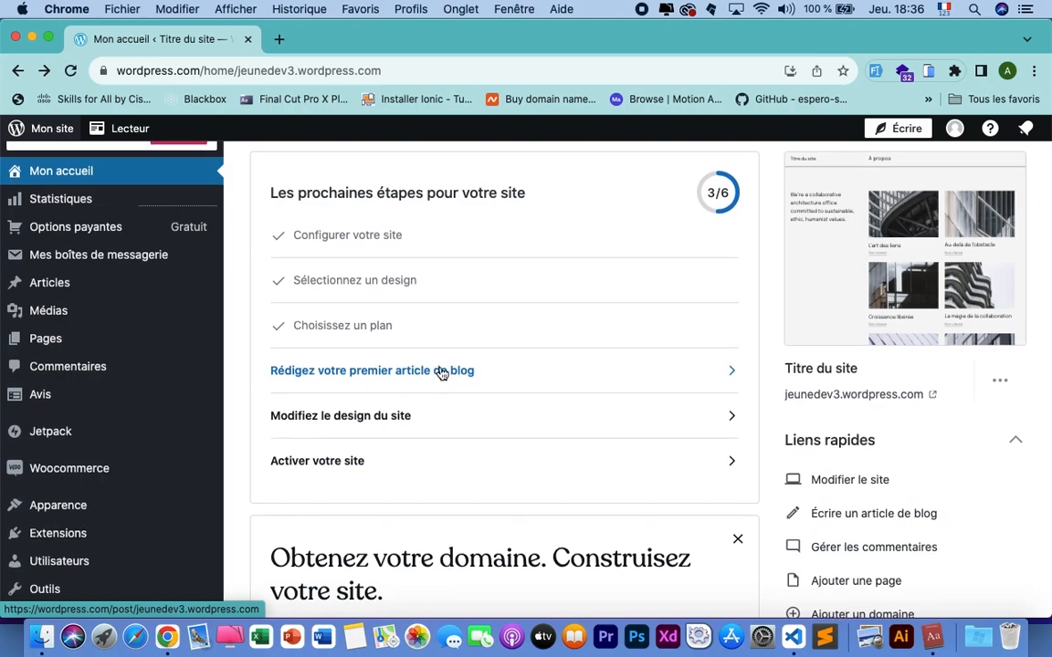
Review the remaining site setup tasks, the jeunedev3.com domain offer and the daily writing suggestion on Mon accueil
{"action": "scroll", "coordinate": [442, 373], "scroll_direction": "down", "scroll_amount": 1}
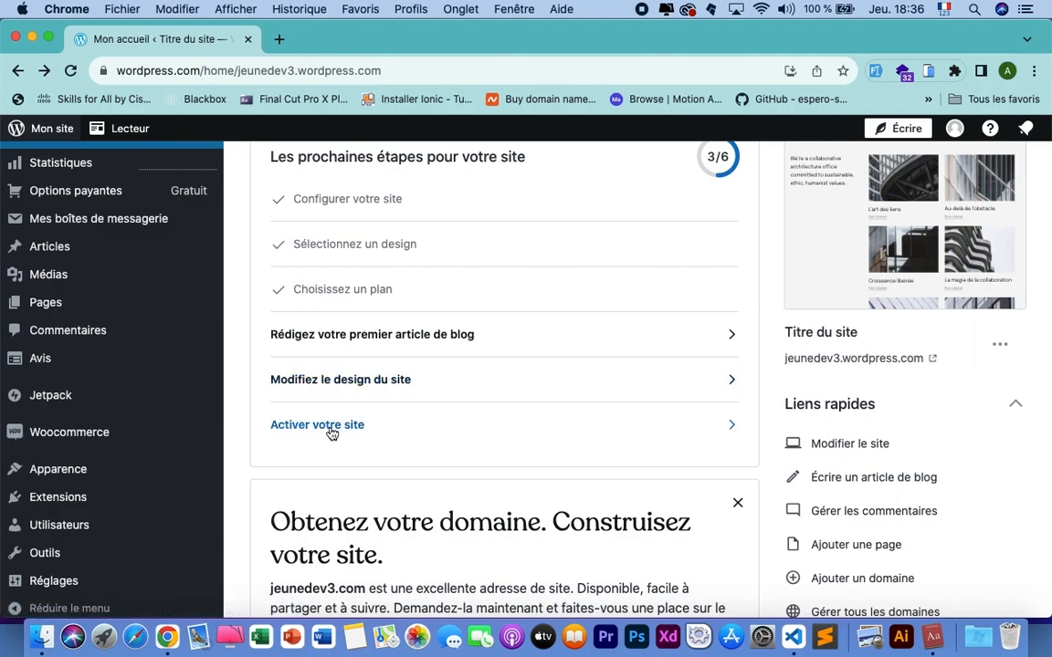
{"action": "scroll", "coordinate": [617, 442], "scroll_direction": "down", "scroll_amount": 12}
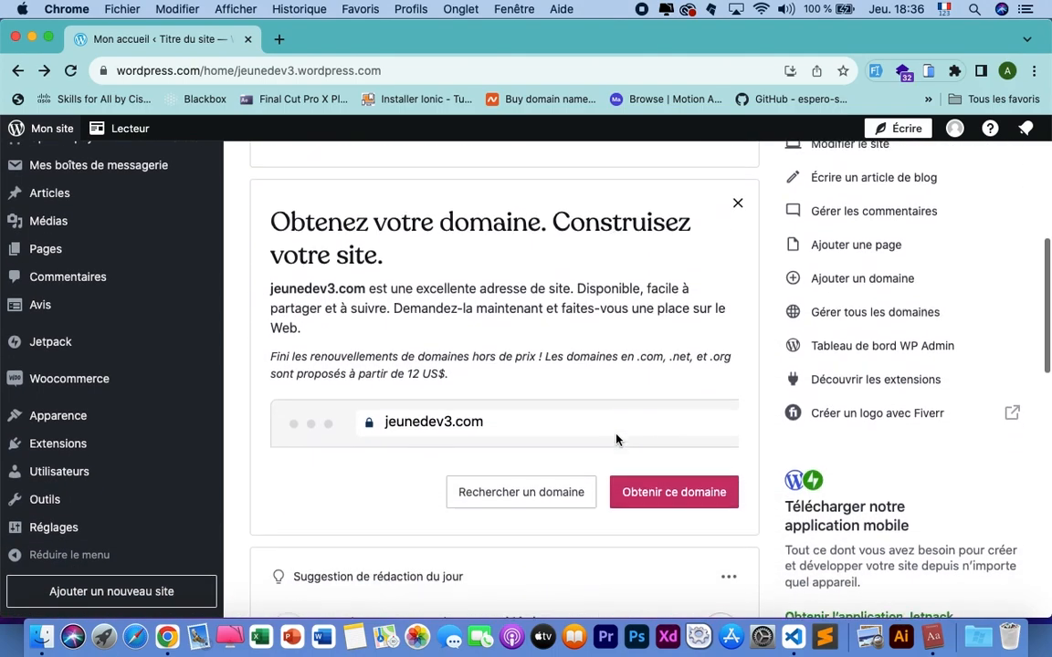
{"action": "scroll", "coordinate": [617, 442], "scroll_direction": "up", "scroll_amount": 16}
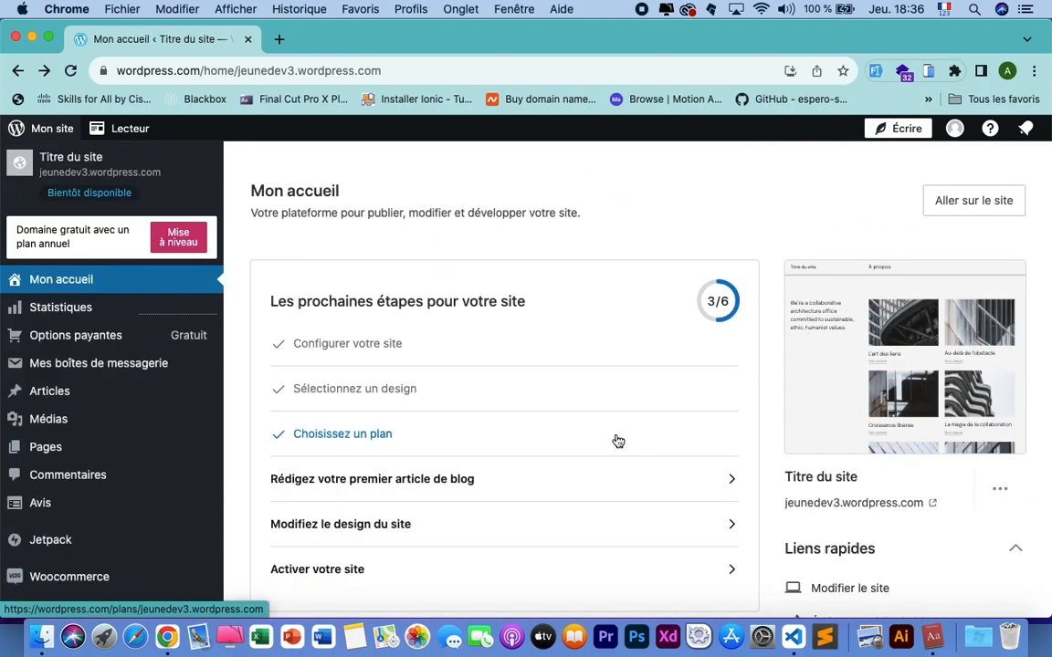
{"action": "scroll", "coordinate": [617, 442], "scroll_direction": "down", "scroll_amount": 5}
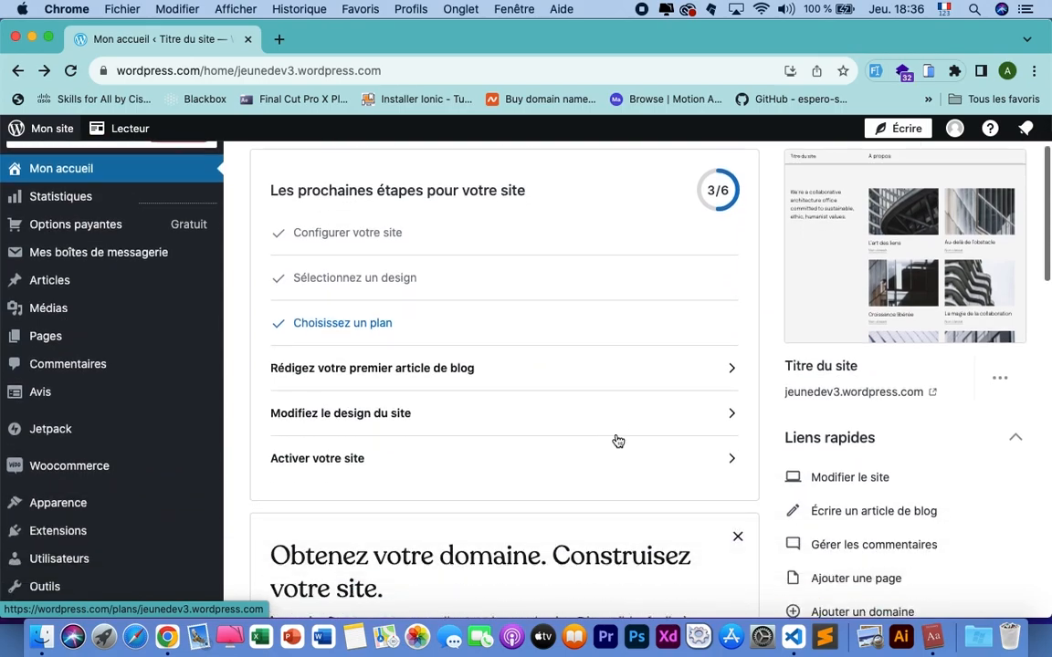
{"action": "scroll", "coordinate": [618, 441], "scroll_direction": "down", "scroll_amount": 4}
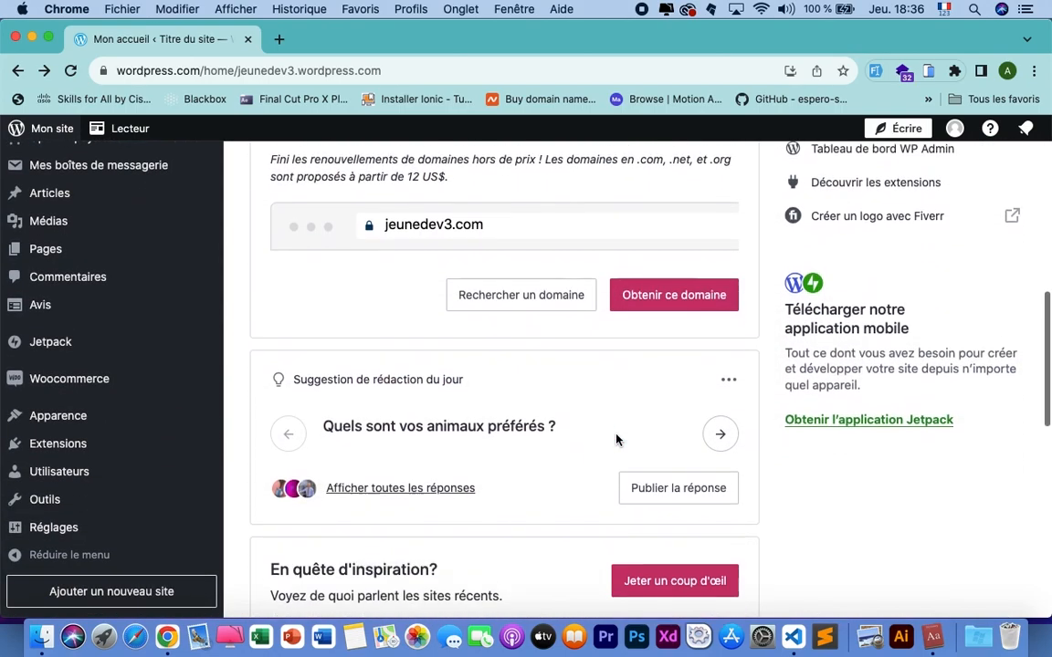